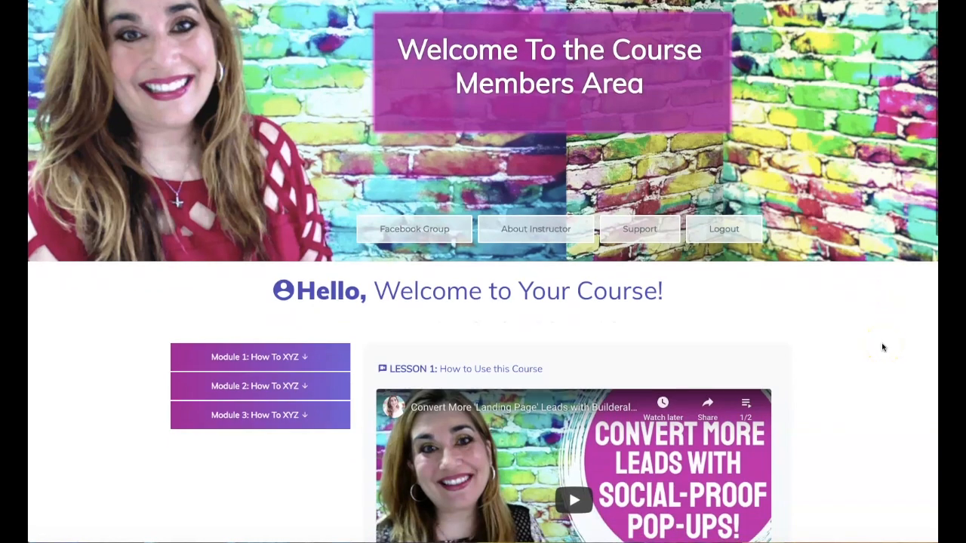
- Look over the published course members page from the welcome header down to the footer
scroll(883, 347, "down", 3)
scroll(883, 347, "down", 7)
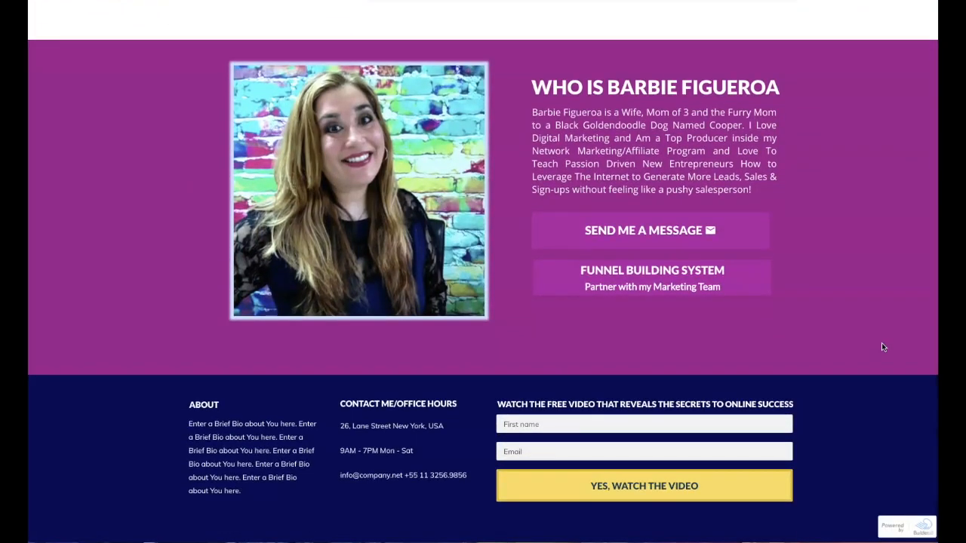
scroll(883, 347, "up", 10)
scroll(882, 347, "up", 2)
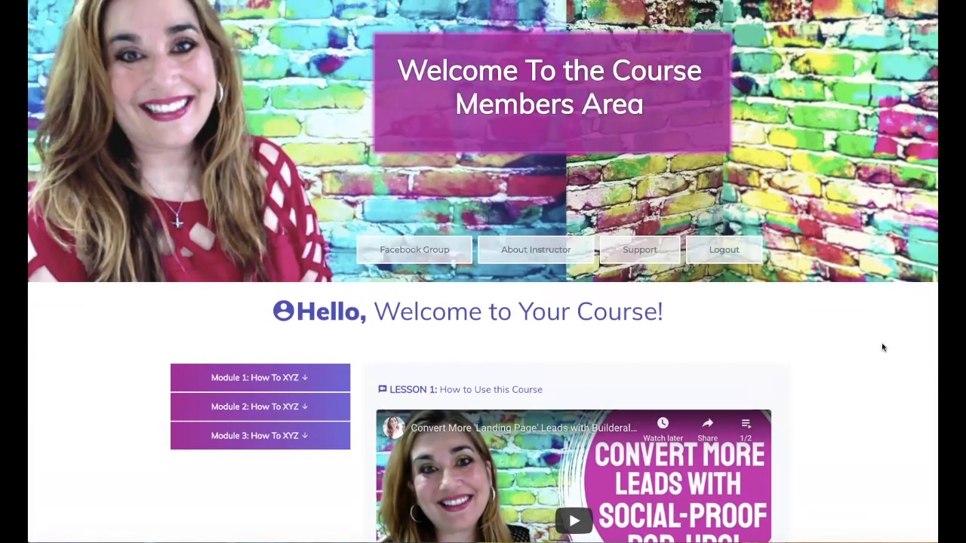
scroll(883, 347, "down", 2)
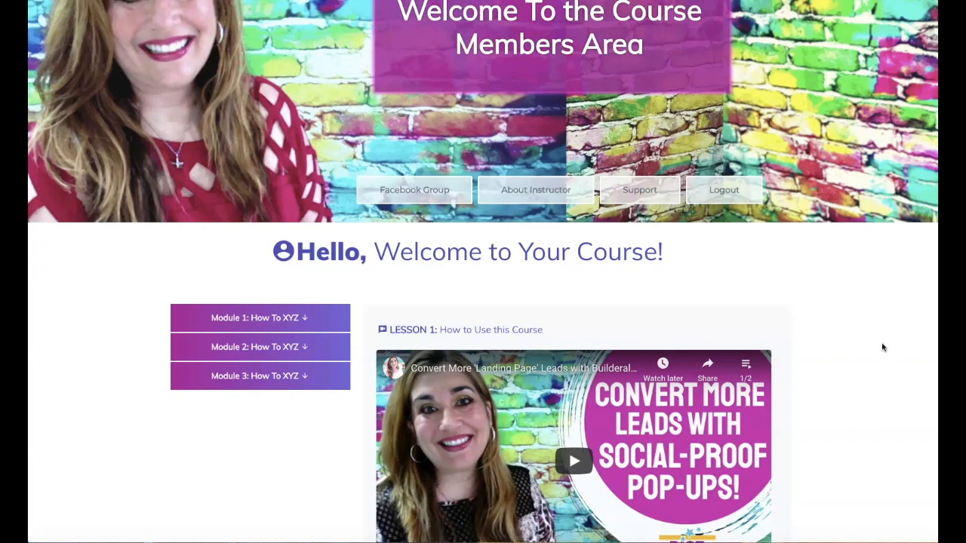
scroll(883, 347, "up", 1)
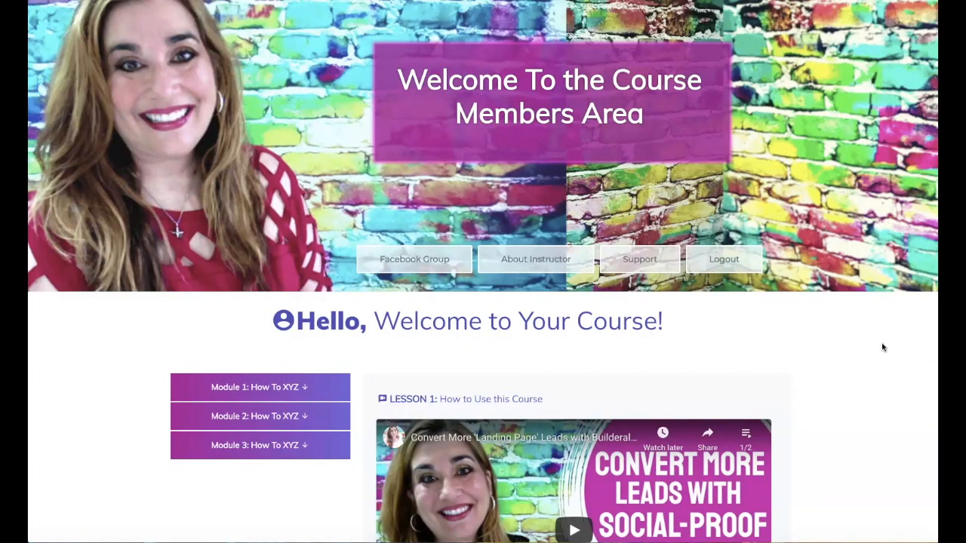
scroll(881, 344, "down", 1)
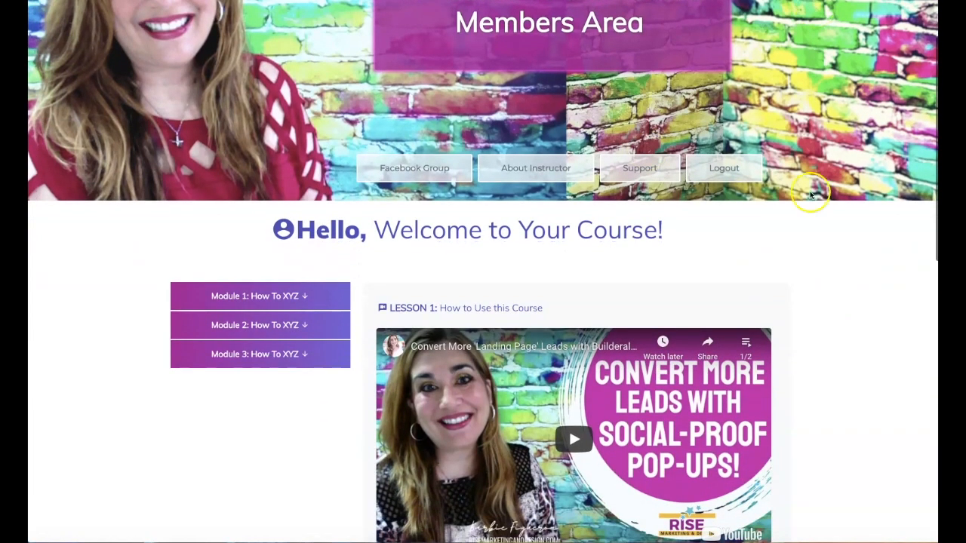
- Expand Module 1, Module 2 and Module 3 in the course menu to view their lesson lists
left_click(252, 299)
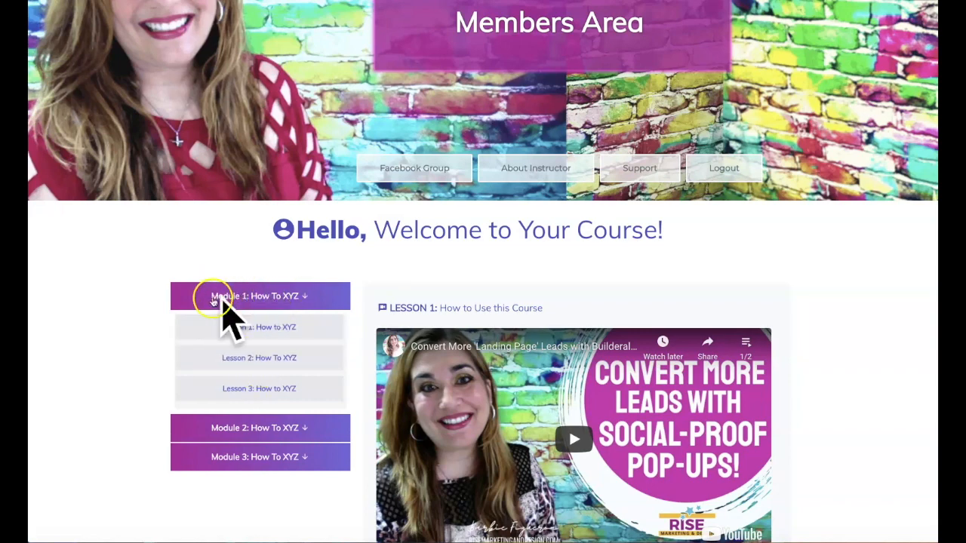
scroll(237, 328, "down", 2)
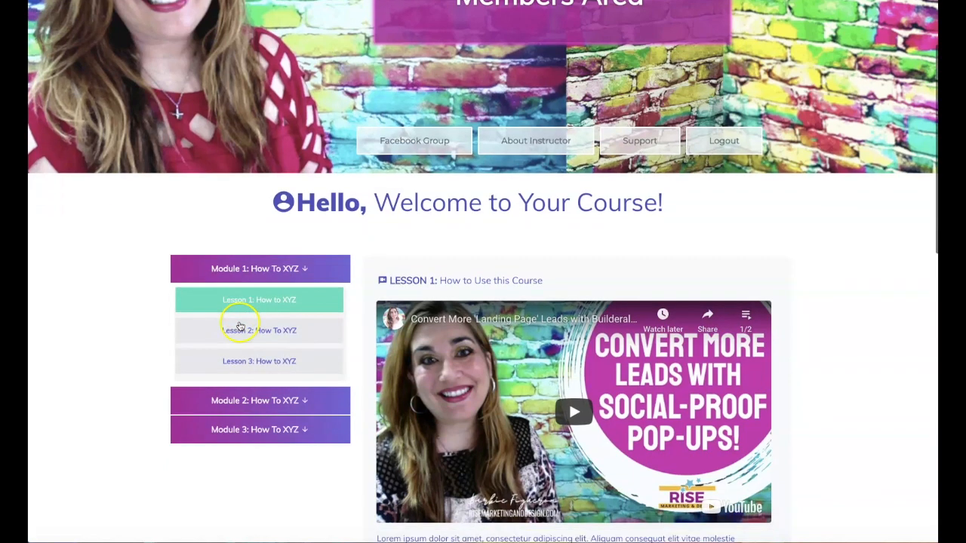
left_click(237, 343)
scroll(240, 354, "down", 3)
left_click(244, 363)
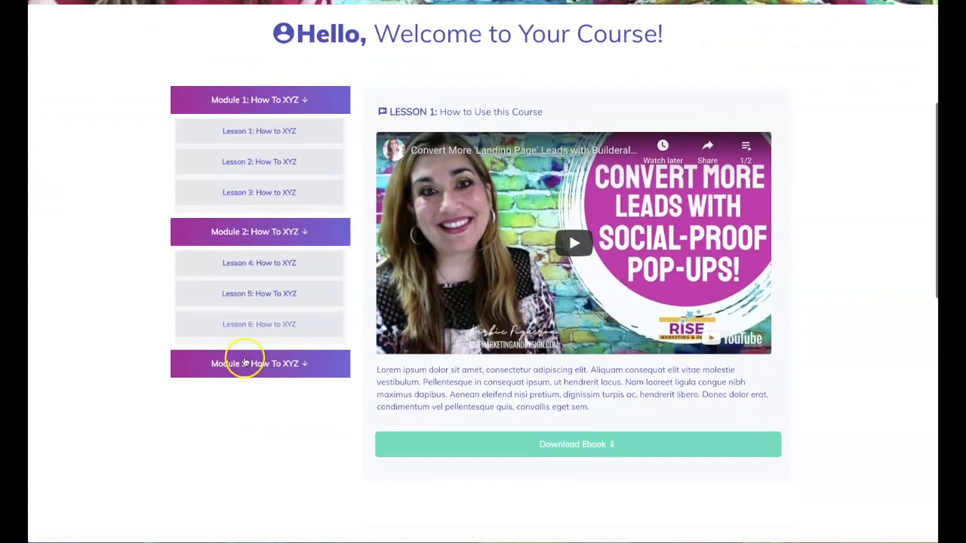
scroll(151, 317, "up", 2)
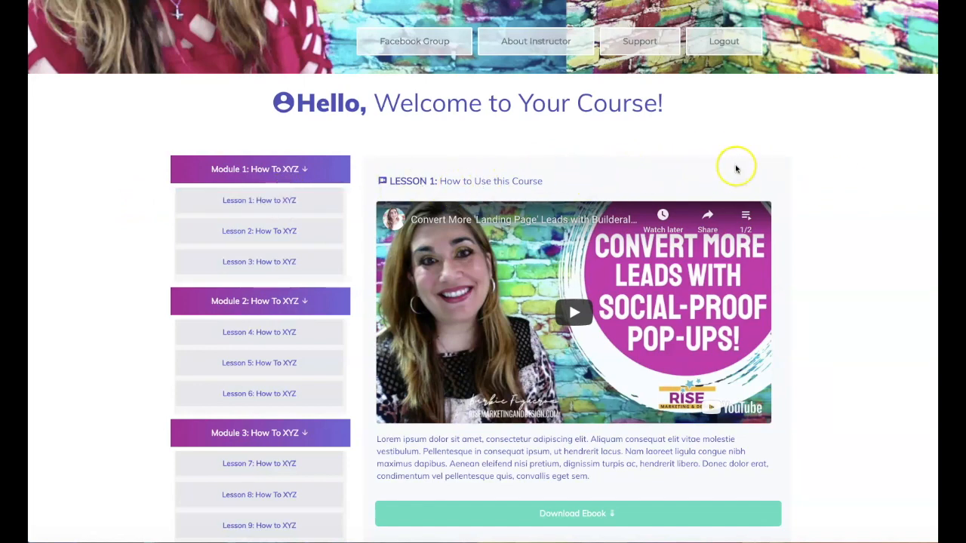
scroll(735, 172, "down", 1)
scroll(736, 169, "up", 1)
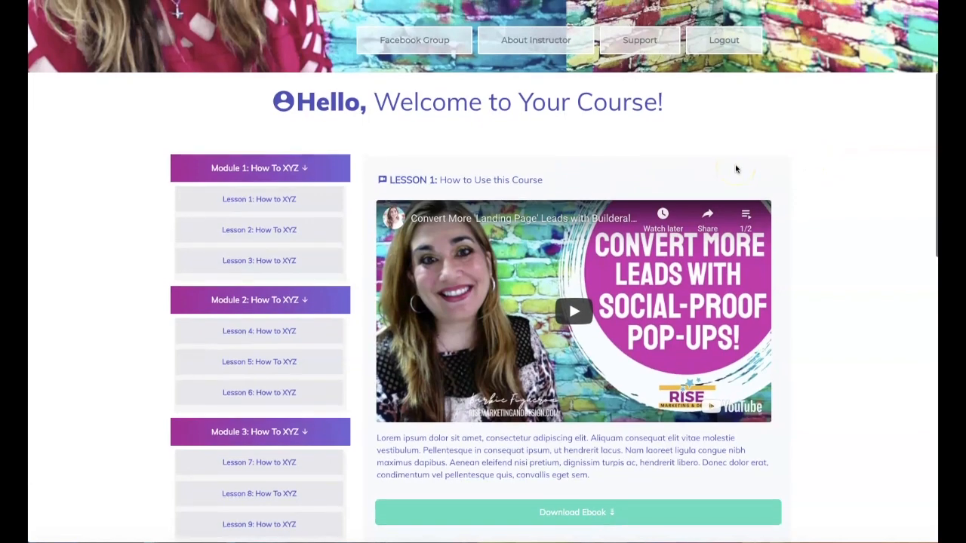
scroll(843, 144, "down", 1)
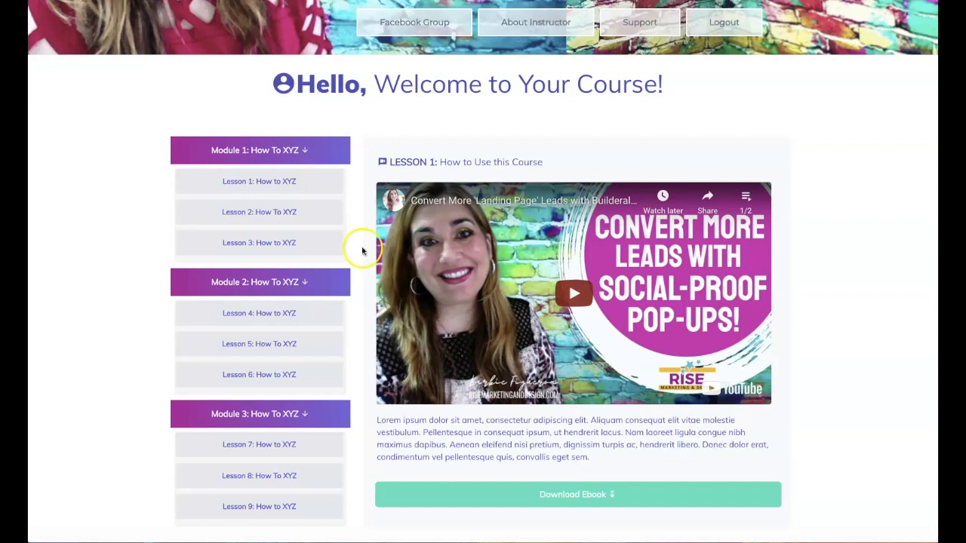
- Open Lesson 2 from Module 1 and highlight the description text beneath its video
left_click(278, 215)
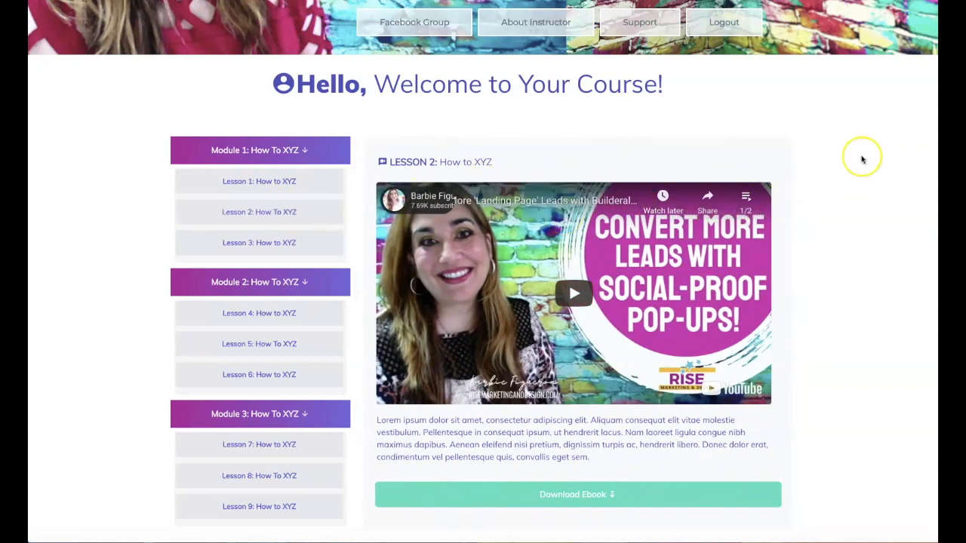
scroll(862, 160, "down", 2)
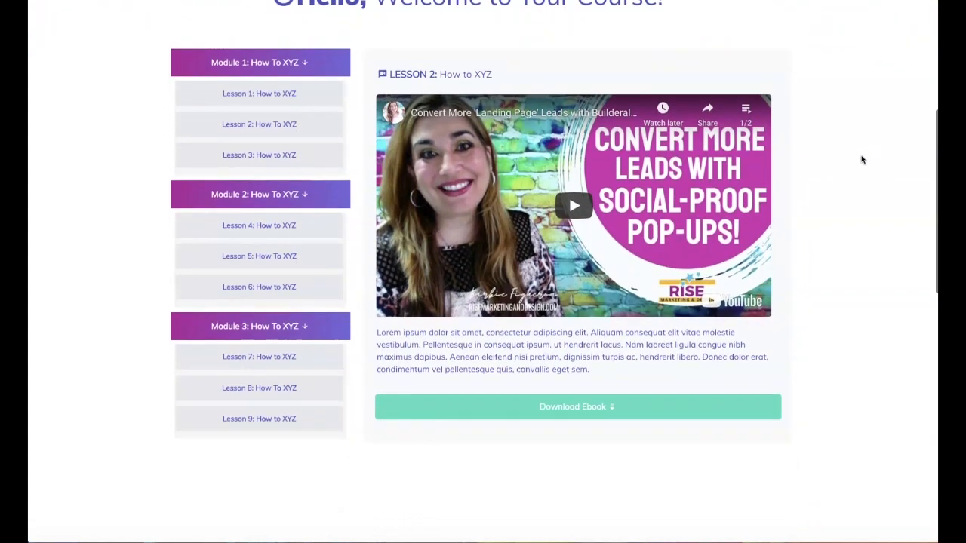
left_click(903, 206)
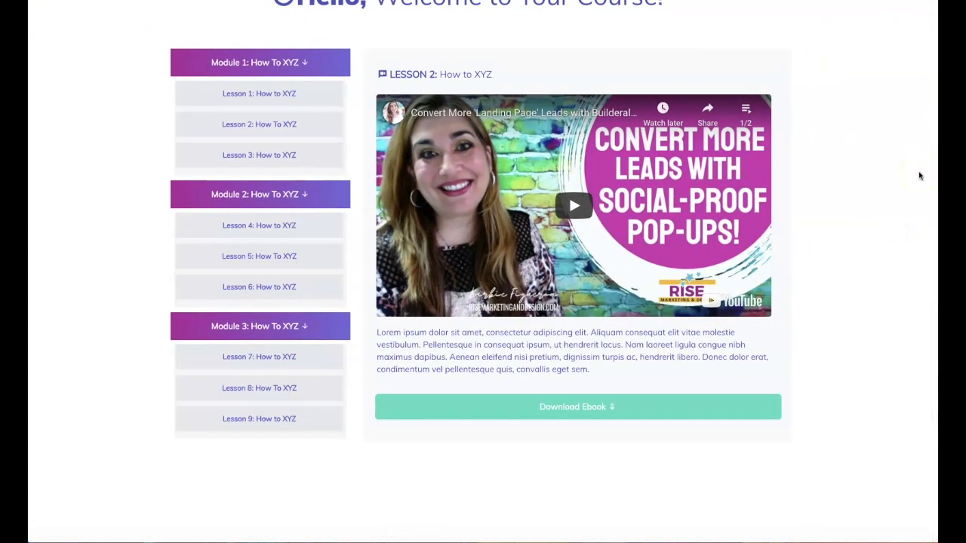
left_click_drag(378, 333, 608, 366)
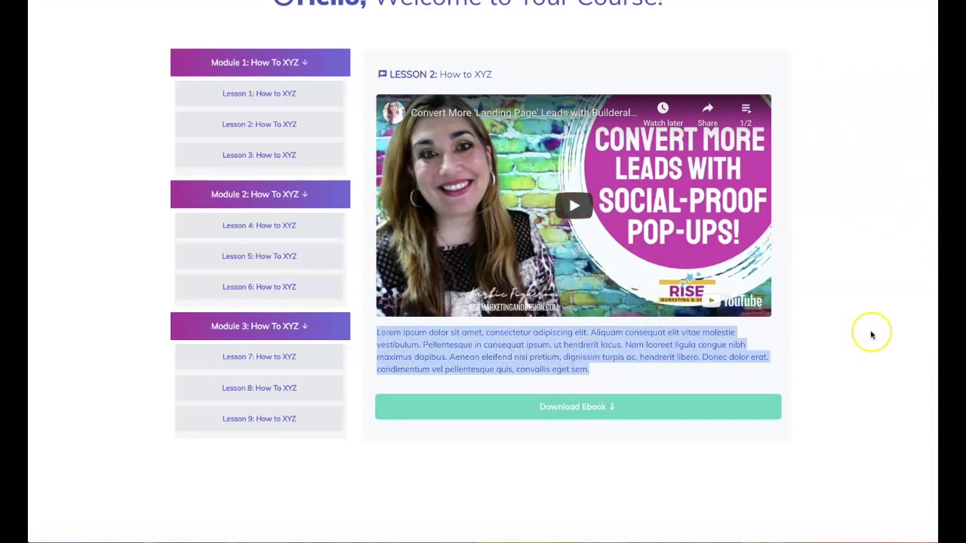
- Examine the instructor bio, contact details and video opt-in form beneath the lesson area, then return to the welcome header
scroll(872, 334, "down", 2)
scroll(871, 335, "down", 6)
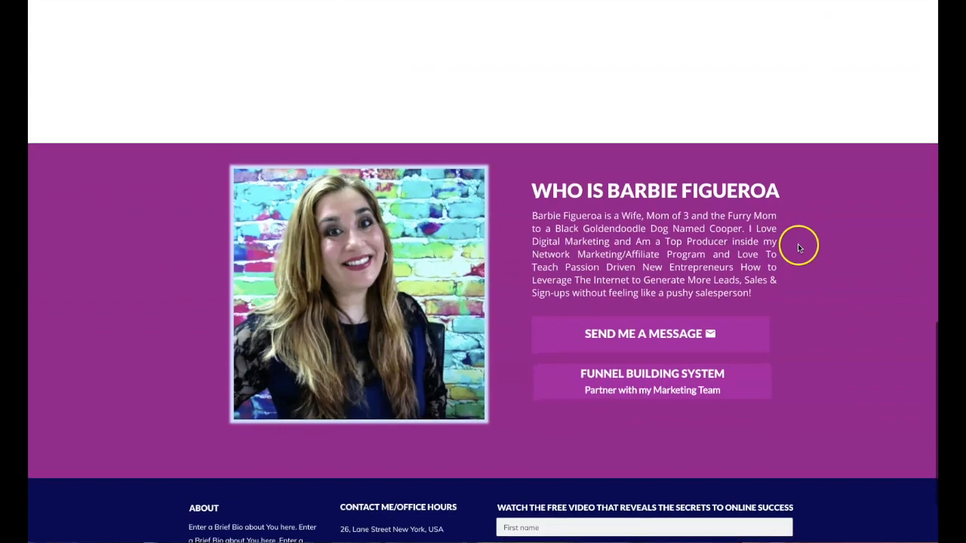
scroll(798, 244, "down", 1)
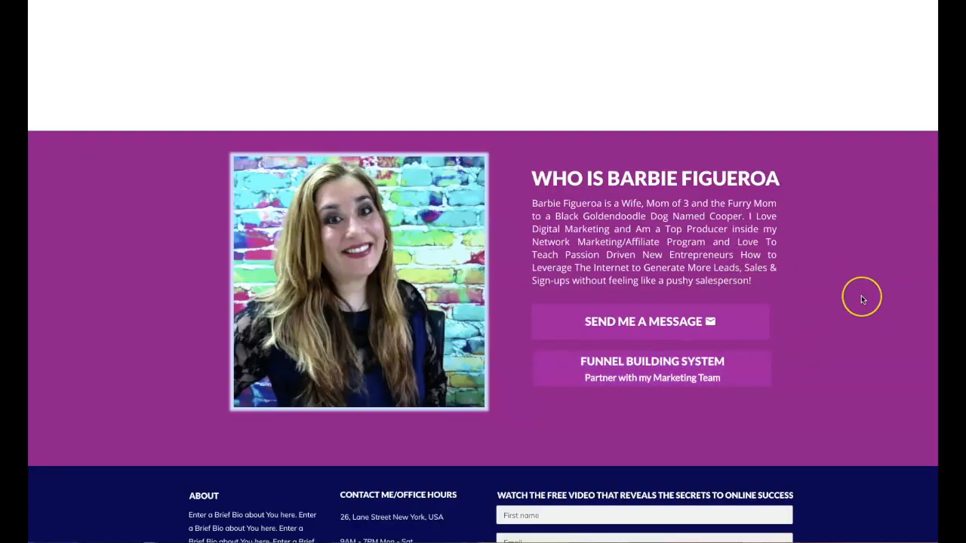
scroll(861, 297, "down", 2)
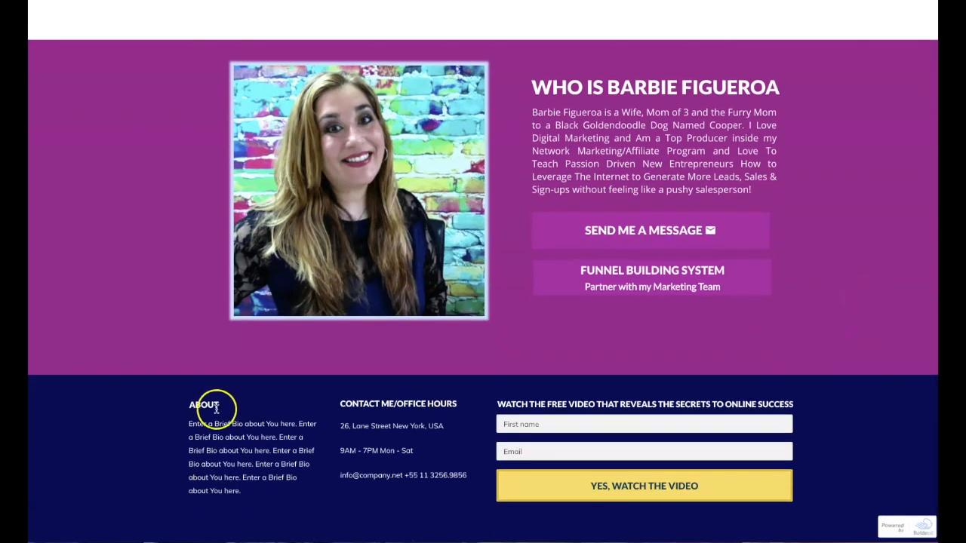
scroll(854, 412, "up", 1)
scroll(853, 411, "up", 15)
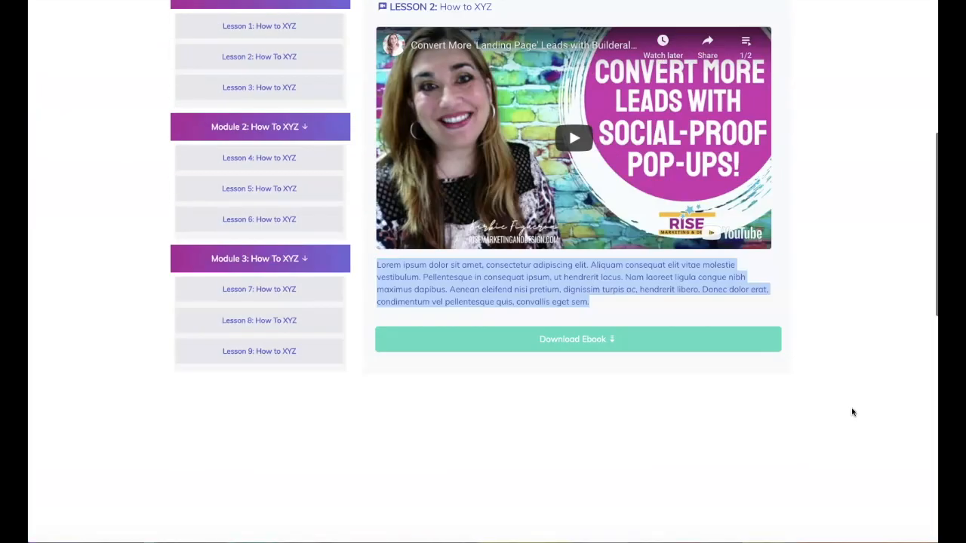
scroll(852, 412, "up", 3)
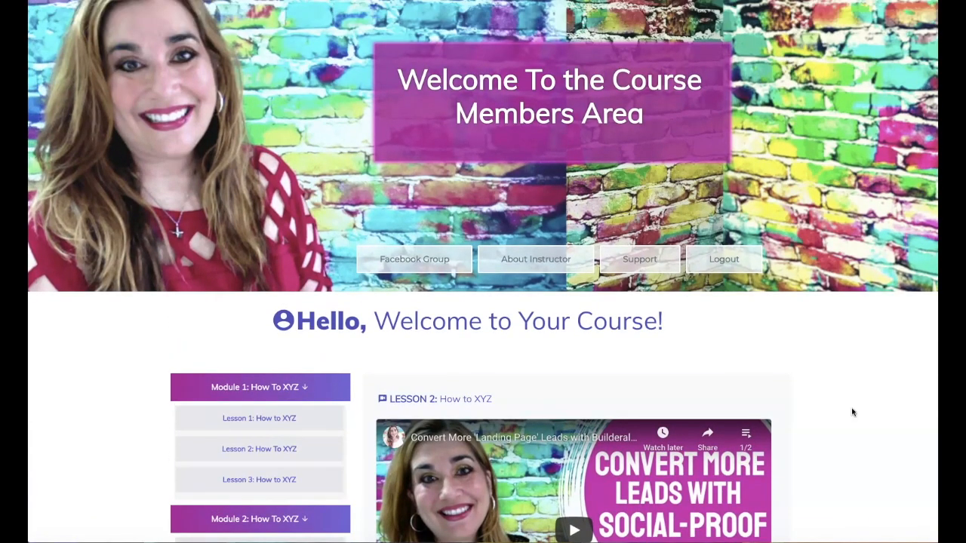
scroll(851, 412, "down", 3)
- Switch to the Course Templates site in Cheetah, open the Clickfunnels layout page for editing and collapse the side panel
left_click(855, 124)
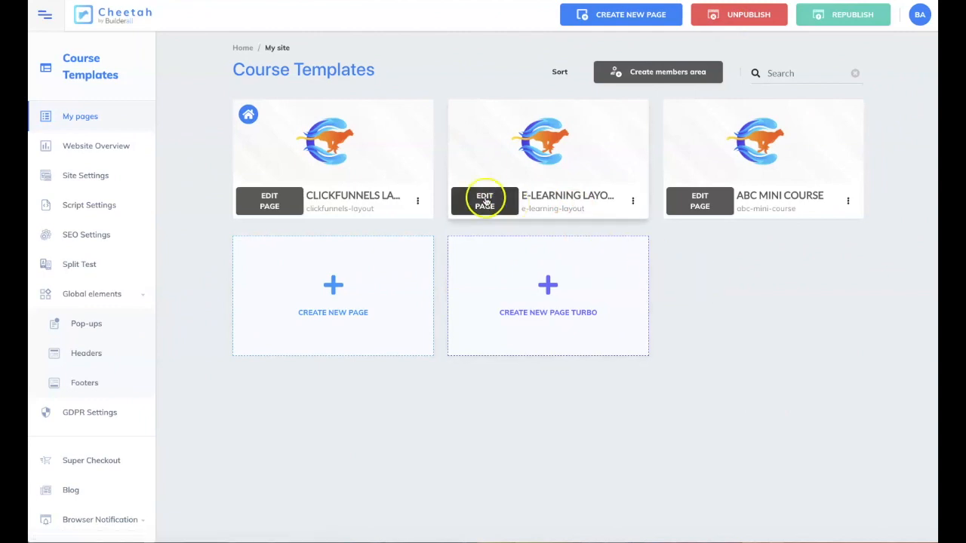
mouse_move(525, 123)
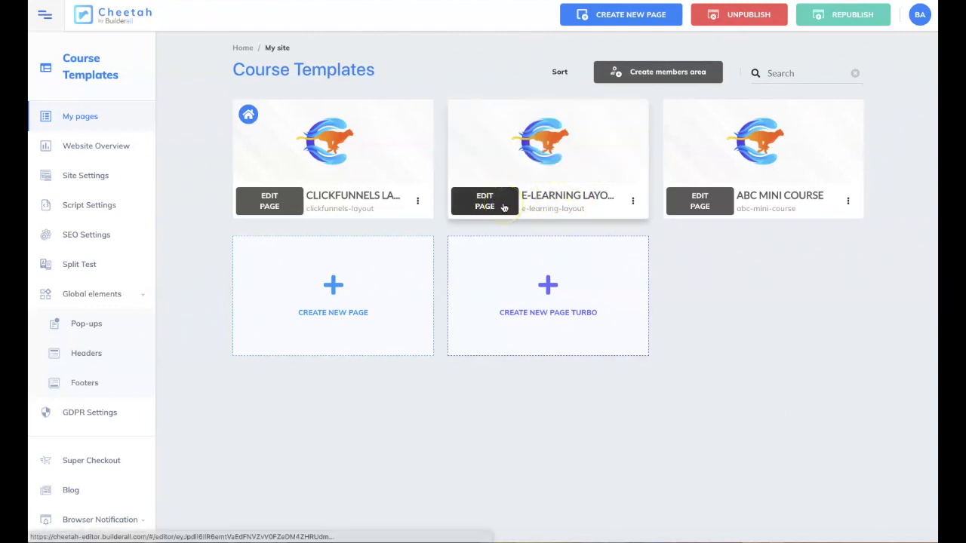
left_click(269, 201)
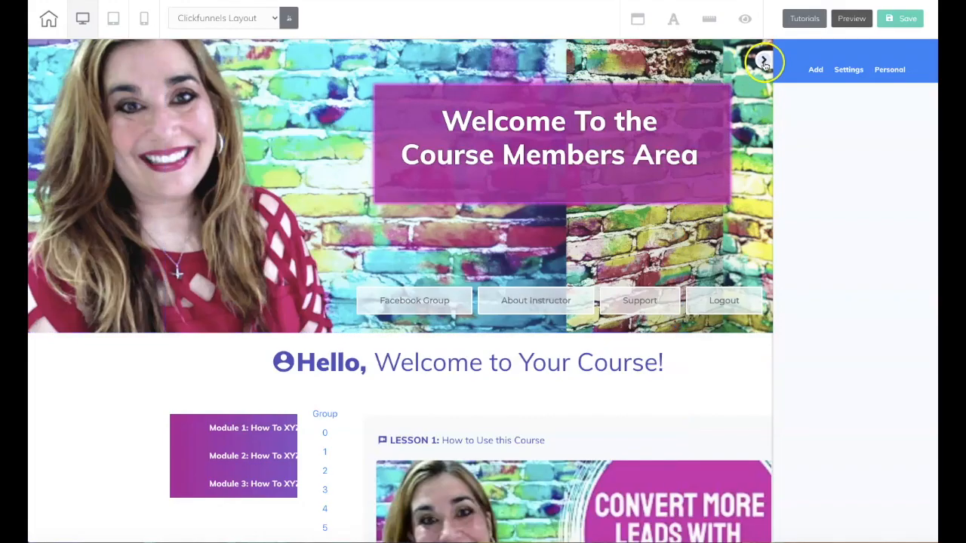
left_click(764, 59)
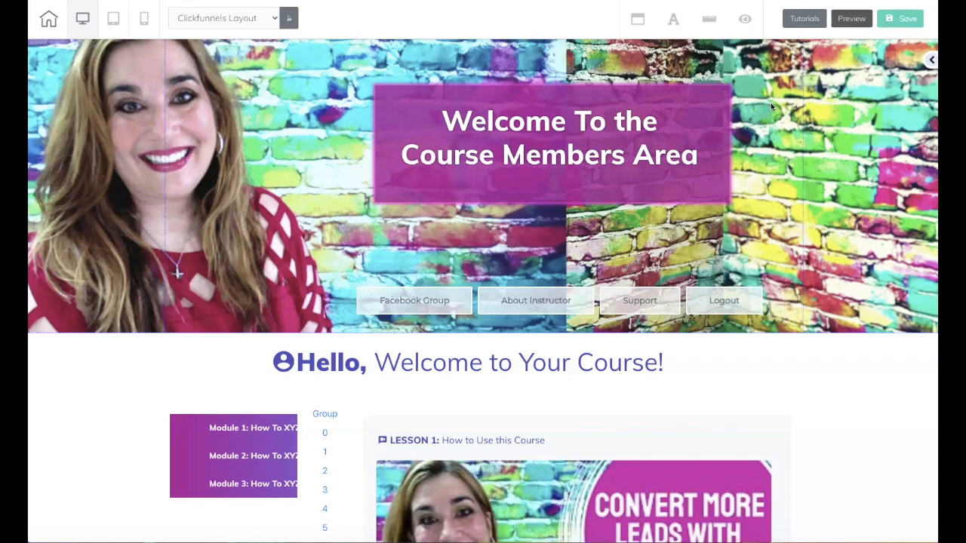
- Expand Module 1 in the page's accordion group and inspect its Lesson 1 button
scroll(771, 108, "down", 3)
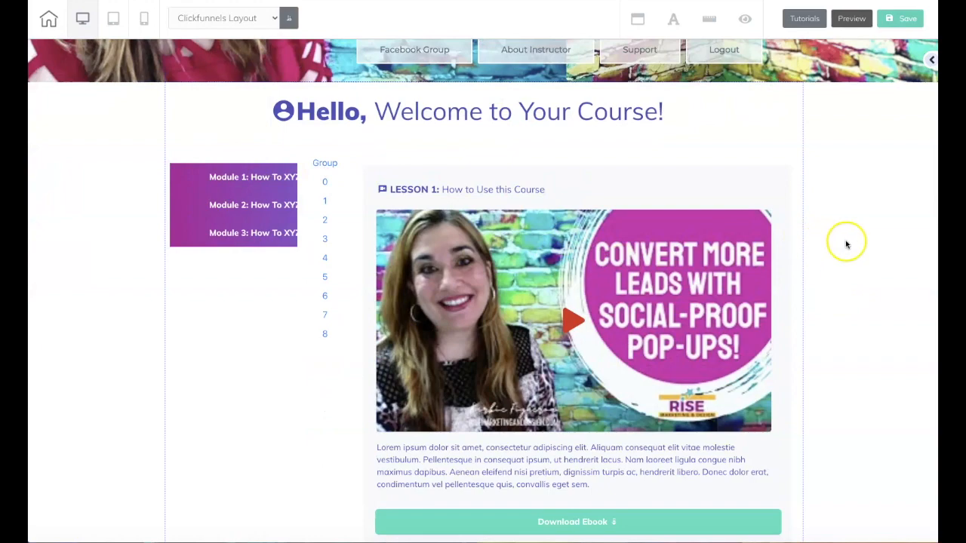
scroll(861, 274, "down", 5)
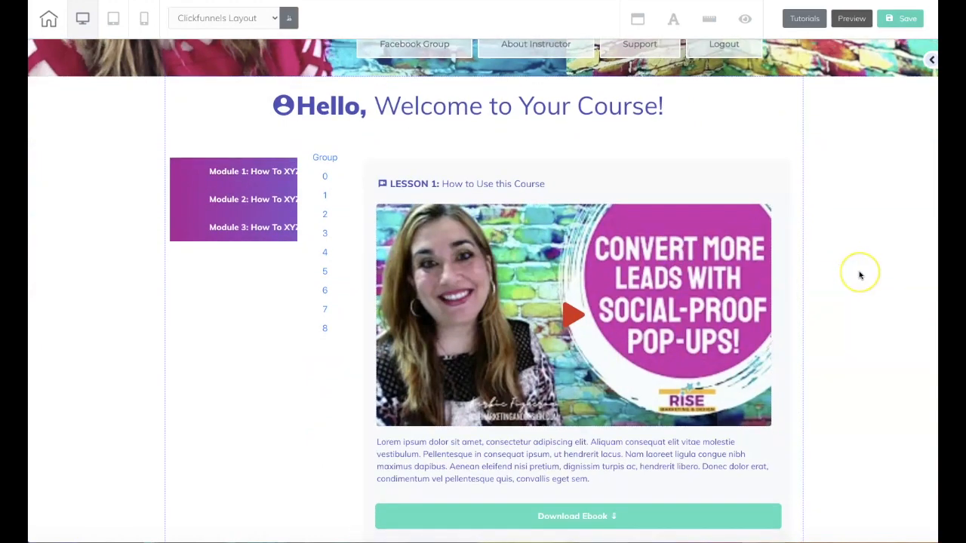
scroll(859, 274, "up", 6)
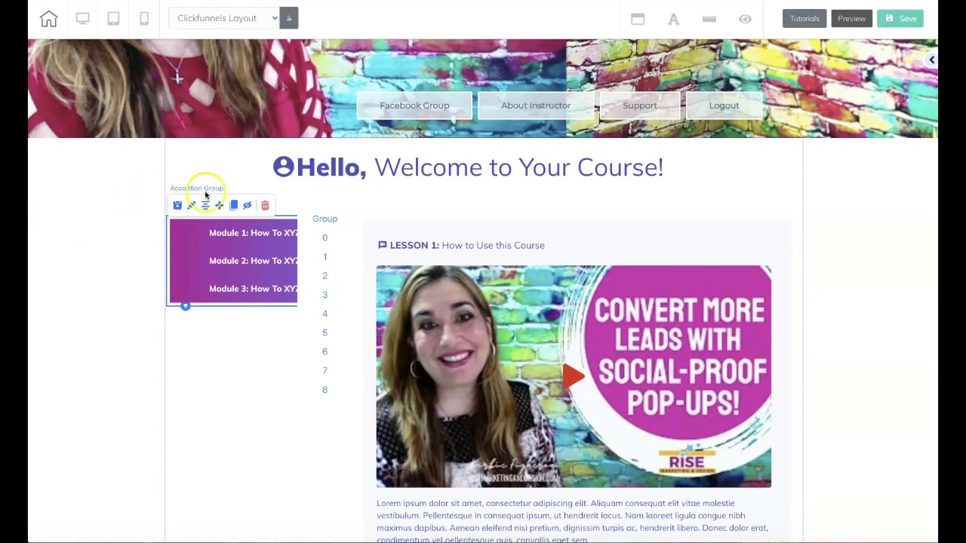
left_click(211, 237)
left_click(190, 270)
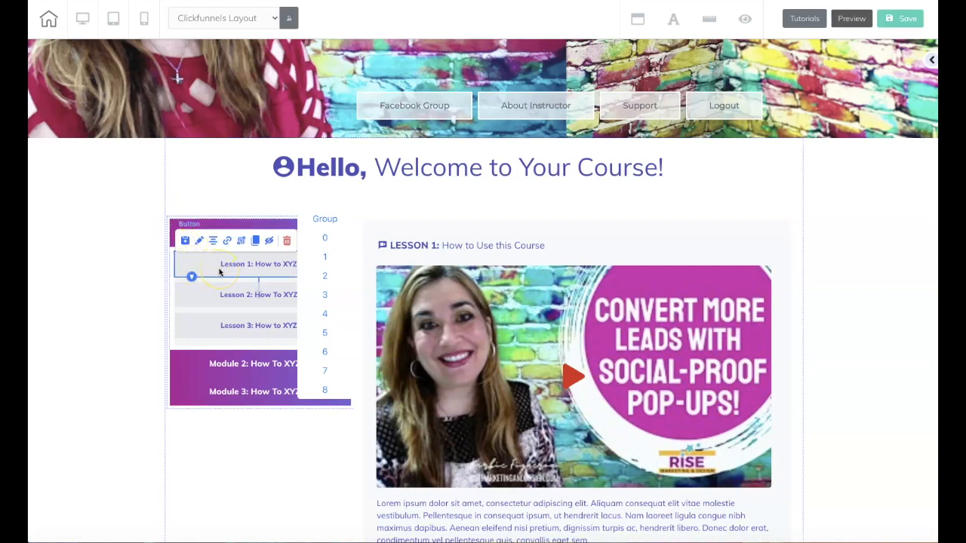
left_click(170, 217)
left_click(187, 237)
left_click(188, 269)
- Select the rotation banner beside the modules and go through its lesson slides using the group numbers
left_click(358, 211)
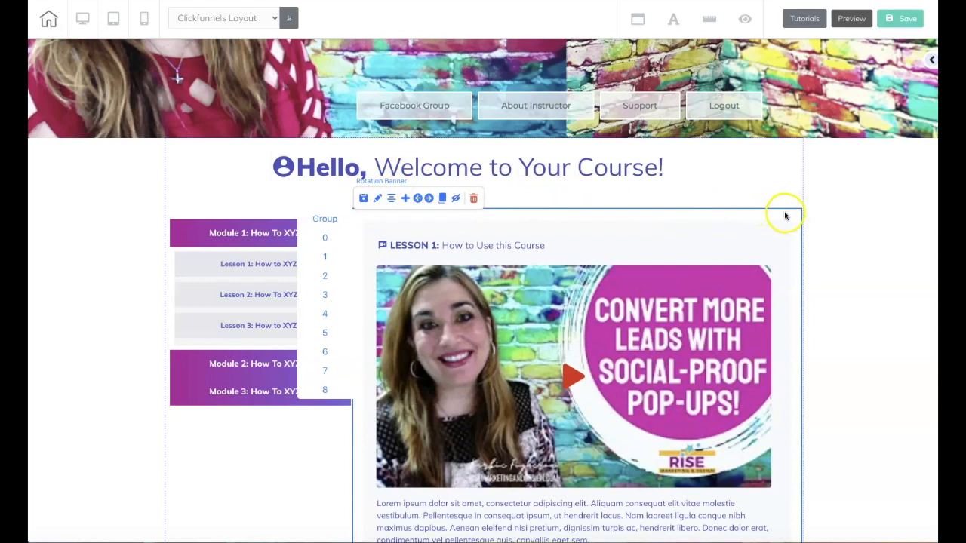
left_click(326, 238)
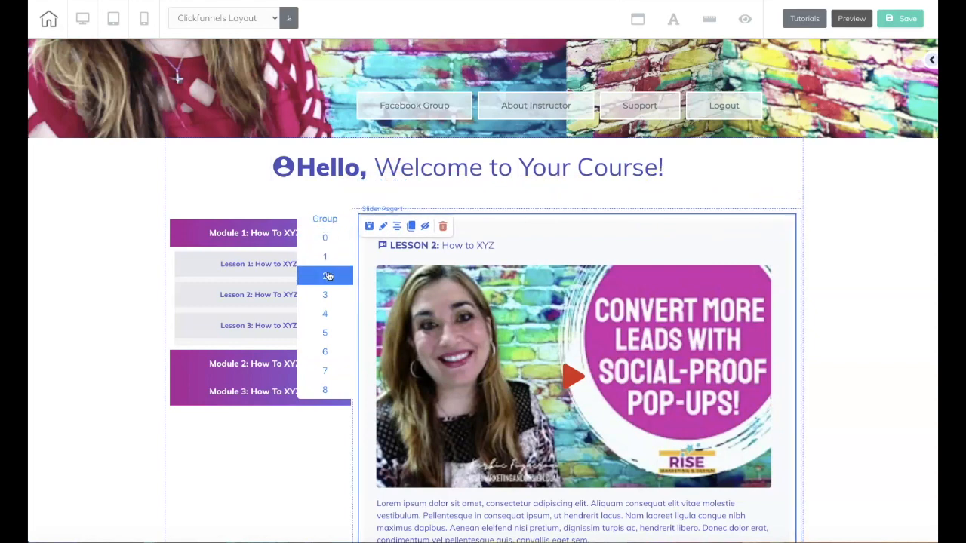
left_click(325, 277)
left_click(325, 297)
left_click(326, 315)
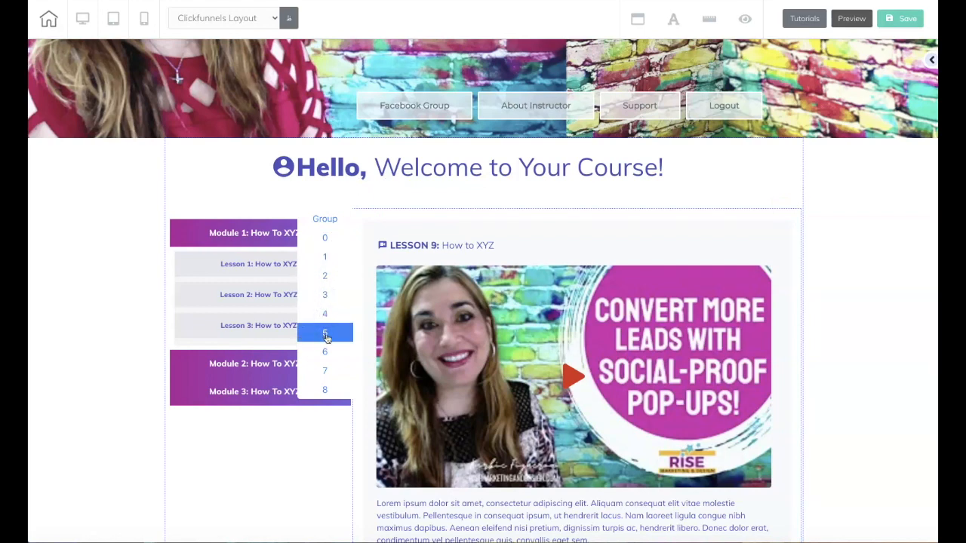
left_click(325, 351)
left_click(761, 284)
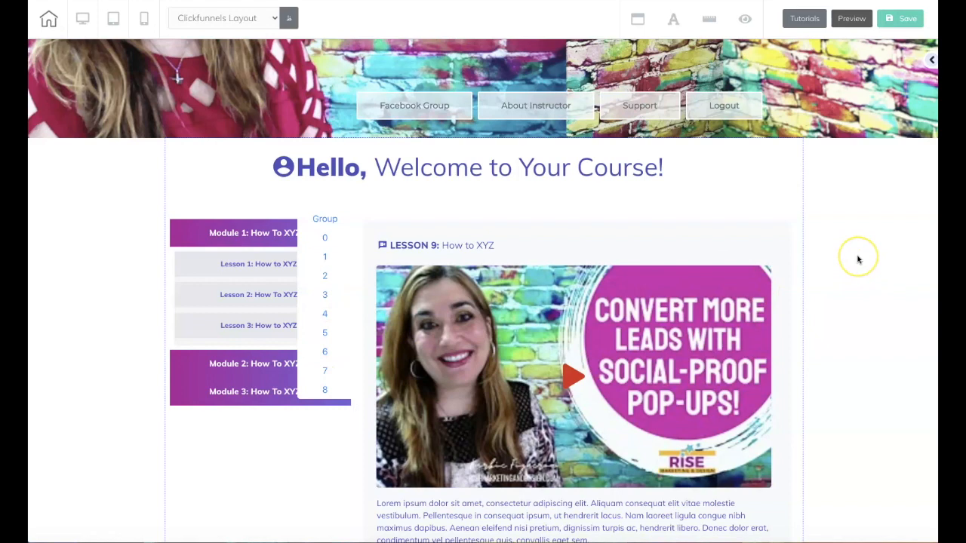
- Move the purple instructor section far down the page to make more empty space beneath the rotation banner
scroll(857, 259, "down", 4)
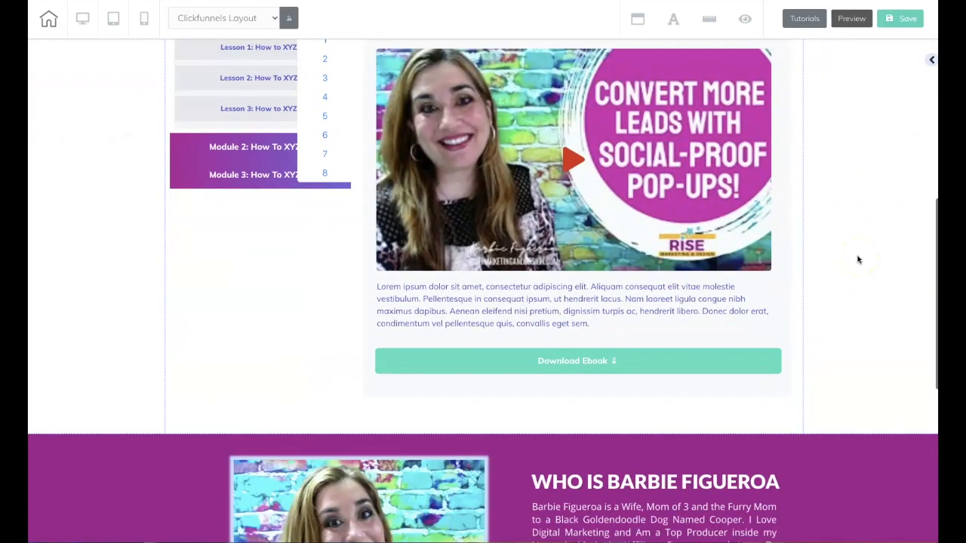
left_click(862, 242)
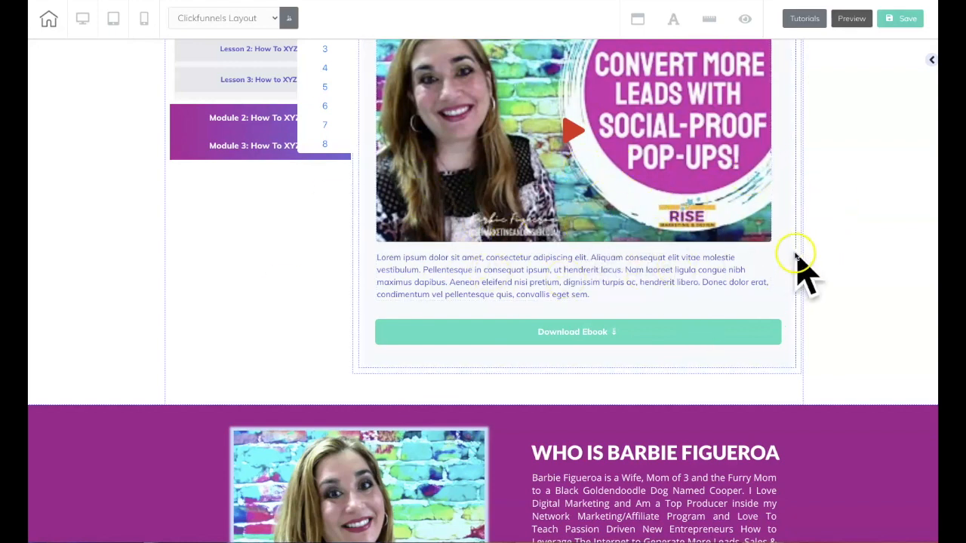
scroll(866, 244, "down", 5)
left_click_drag(490, 167, 492, 496)
scroll(462, 278, "down", 5)
left_click_drag(485, 162, 513, 377)
scroll(363, 97, "up", 3)
scroll(363, 97, "up", 4)
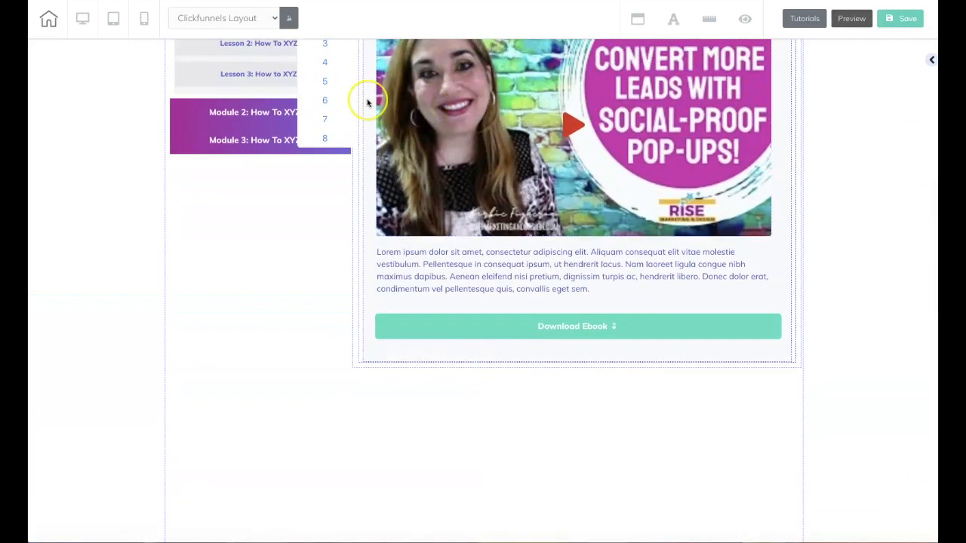
- Examine the nested layers of the Lesson 9 slide by selecting its content box, slider page and surrounding rotation banner in turn
left_click(795, 360)
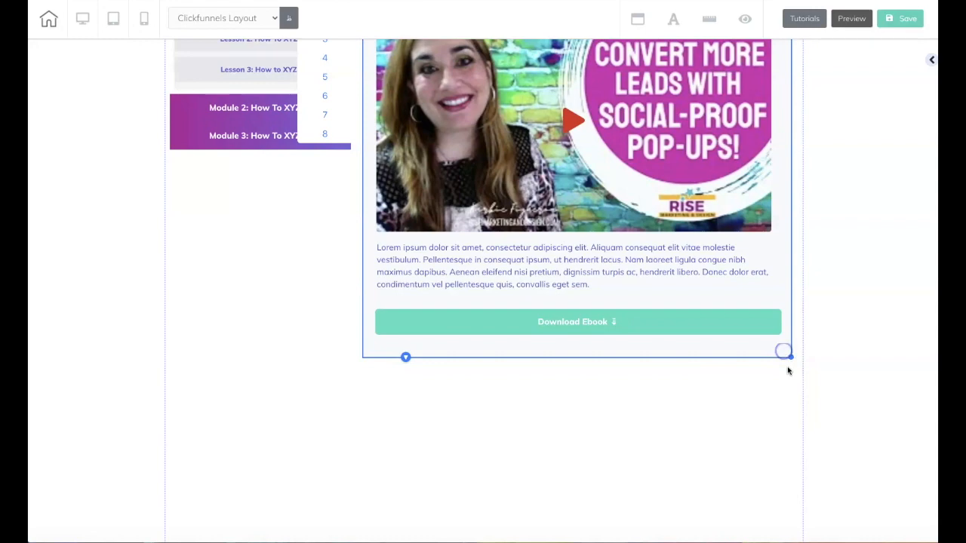
left_click(805, 362)
scroll(805, 362, "up", 3)
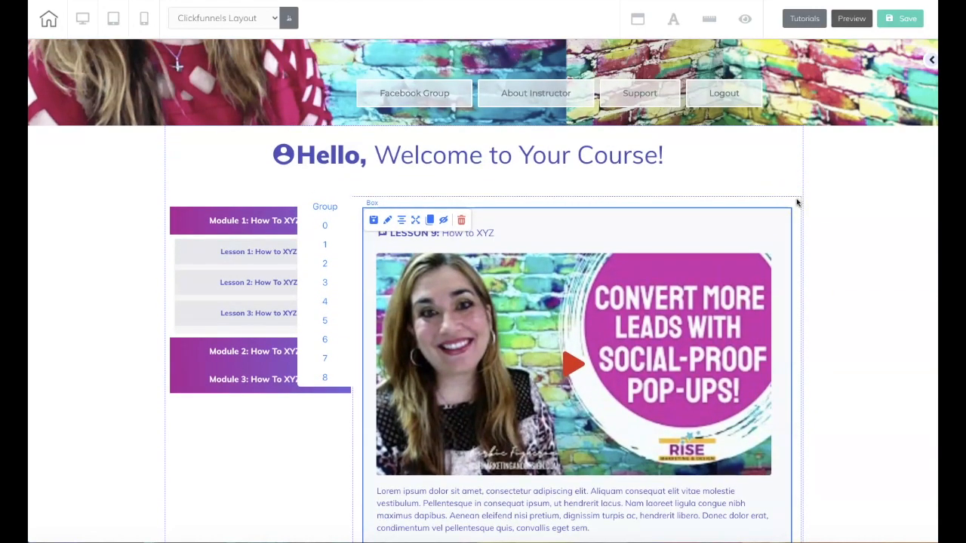
left_click(797, 202)
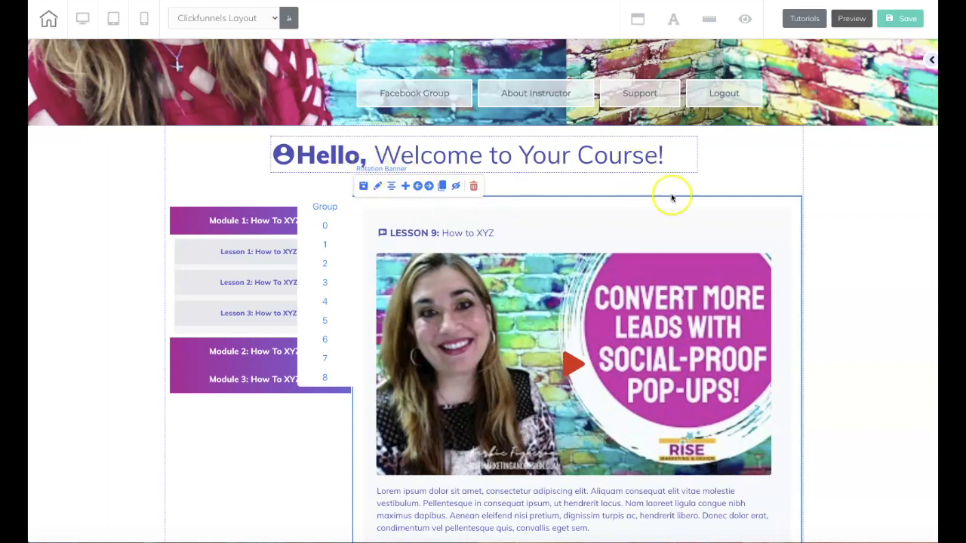
left_click(792, 206)
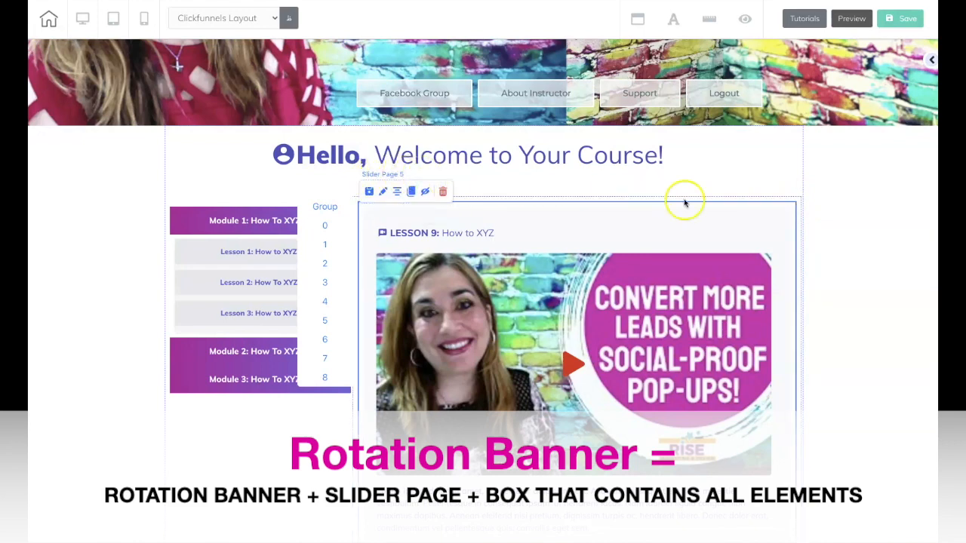
left_click(786, 212)
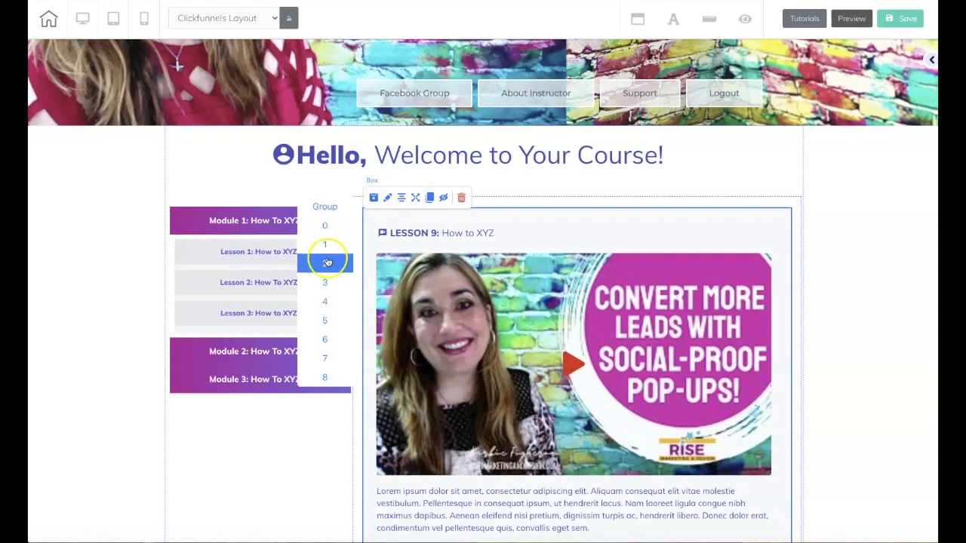
left_click(790, 208)
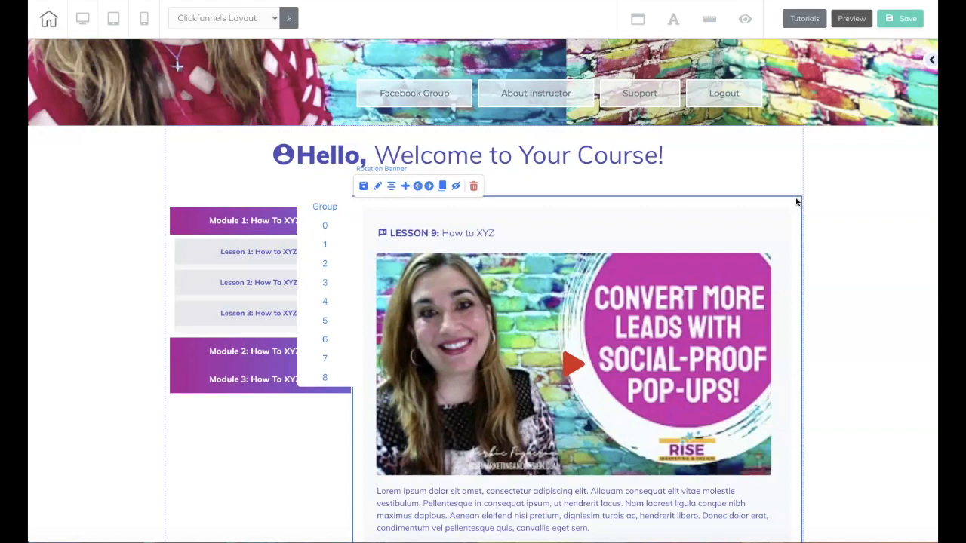
left_click(790, 206)
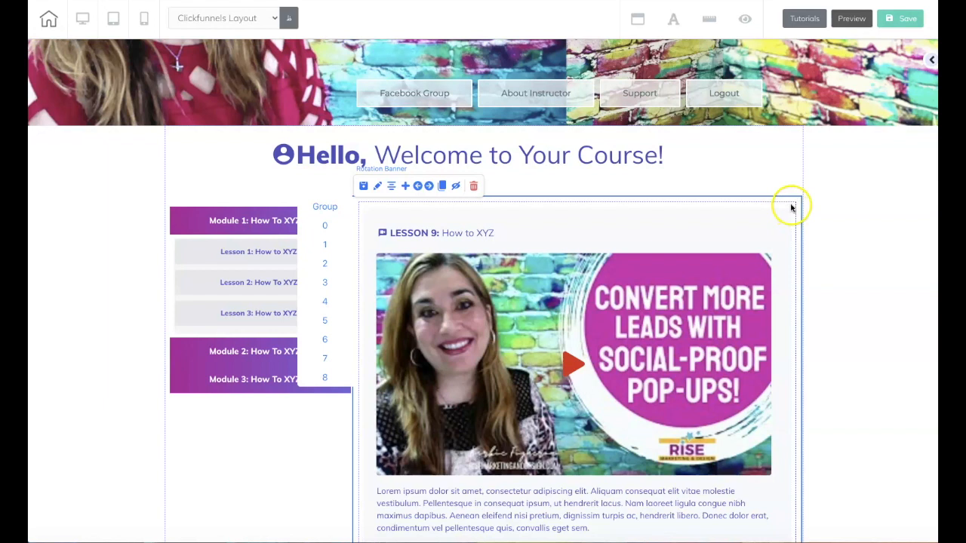
left_click(791, 206)
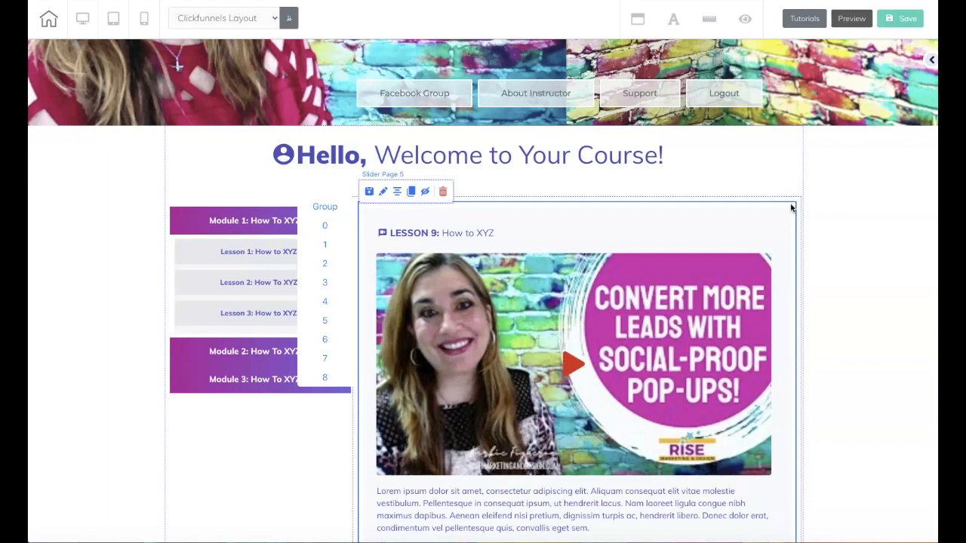
left_click(795, 195)
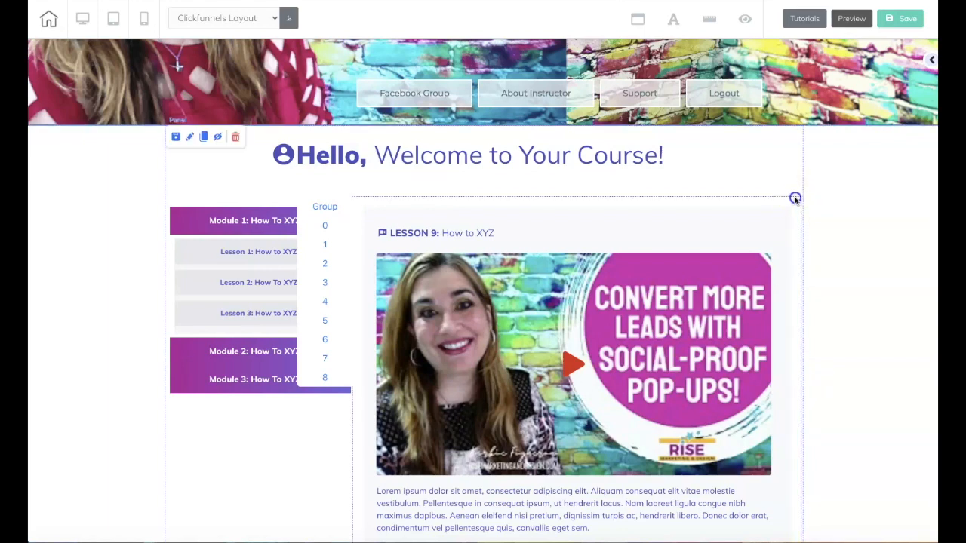
left_click(796, 200)
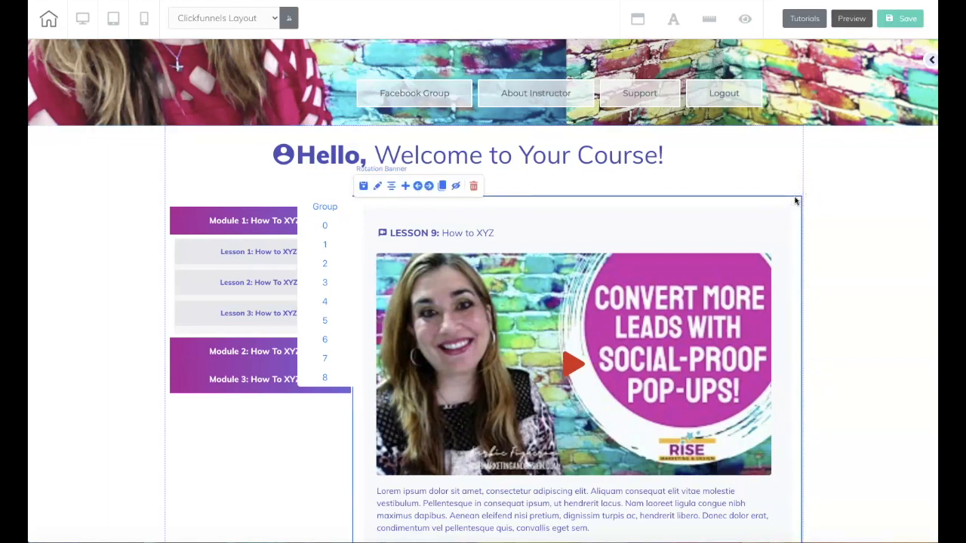
- Clone the slider page that holds Lesson 9 inside the rotation banner
left_click(792, 204)
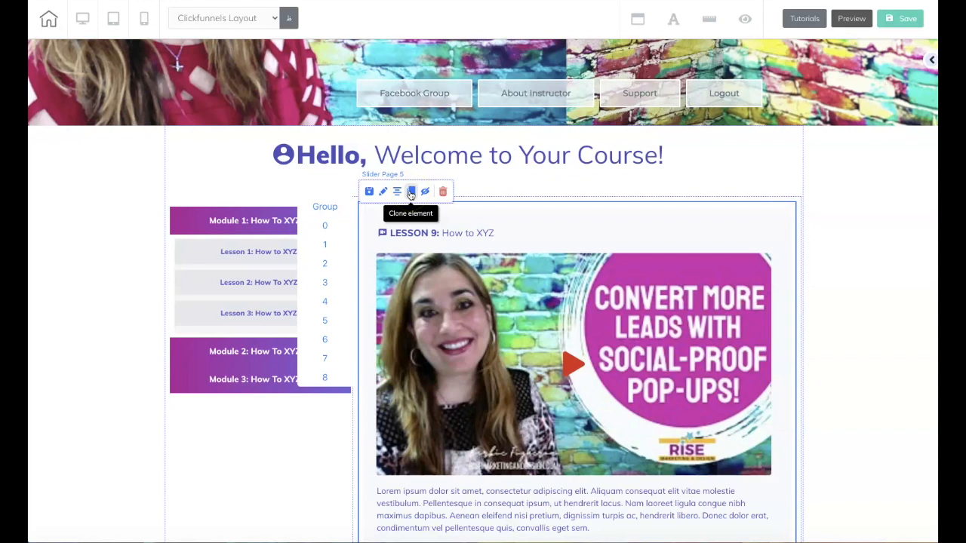
left_click(533, 206)
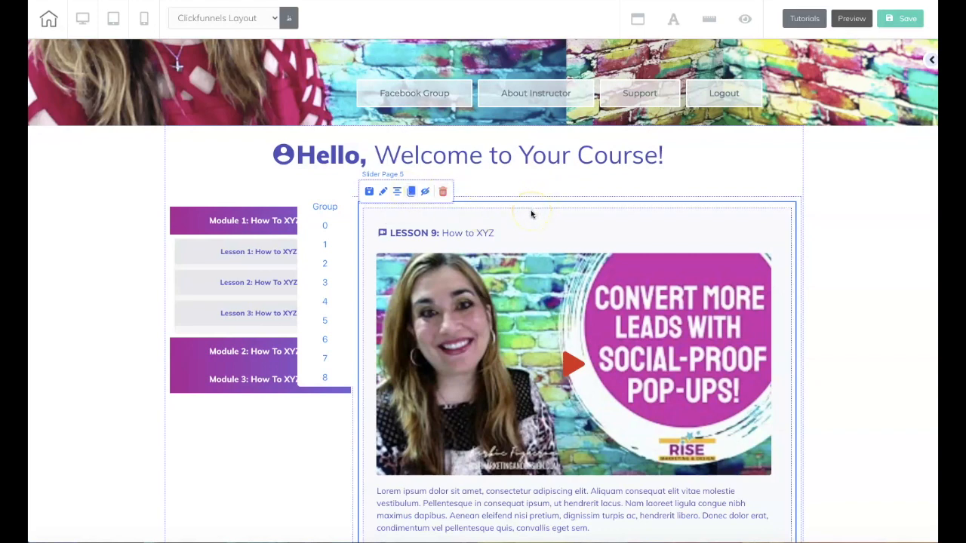
left_click(527, 211)
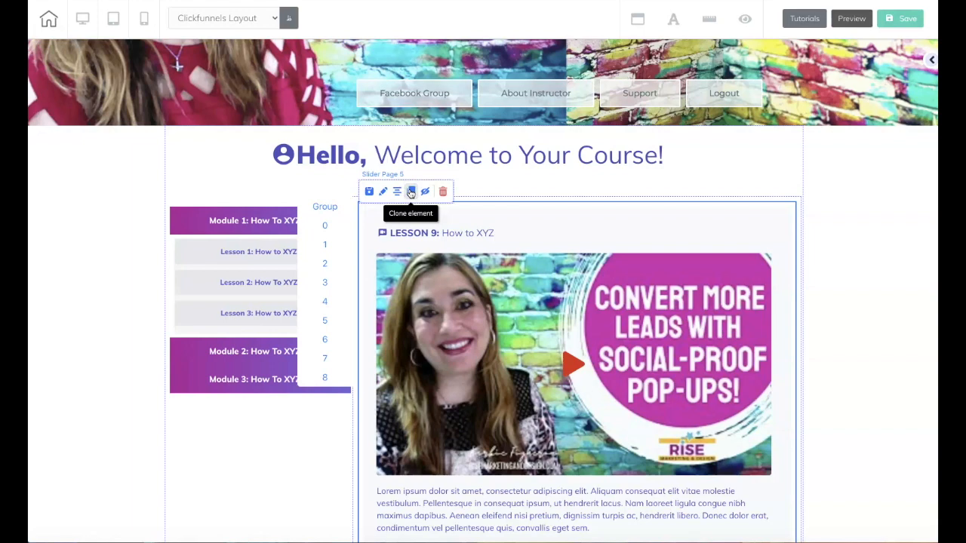
left_click(413, 195)
- Show slide 9 of the group and change its heading to "LESSON 10: How to XYZ"
left_click(325, 400)
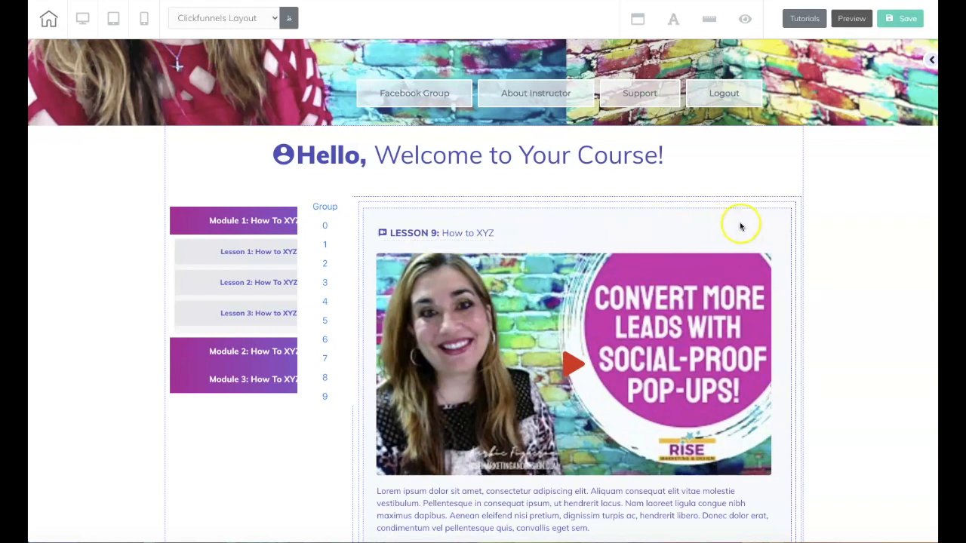
left_click(434, 234)
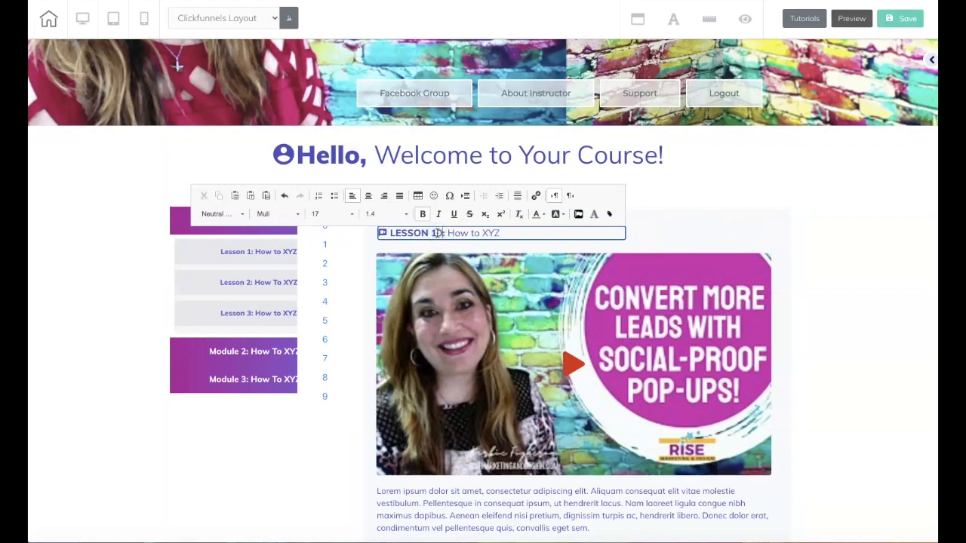
left_click(828, 222)
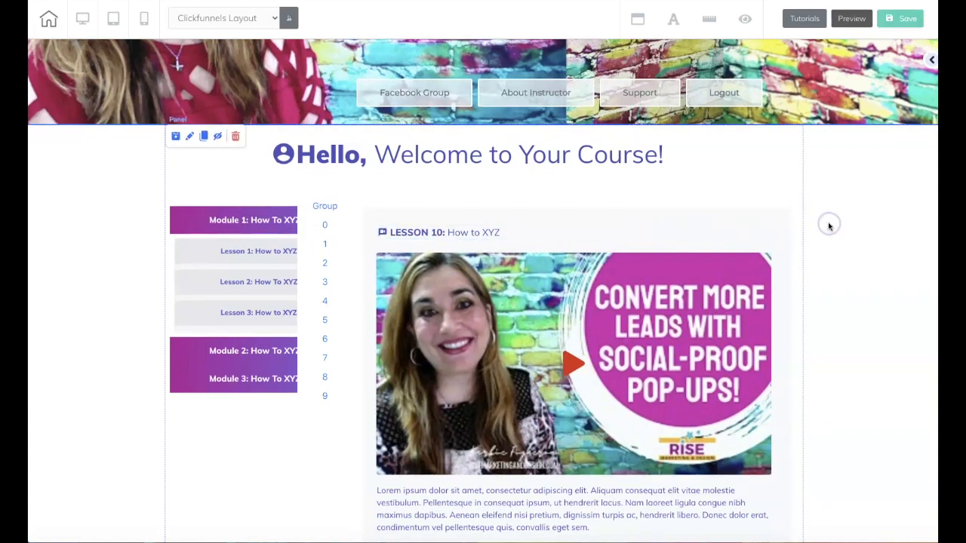
- Extend the rotation banner far down the page to make room beneath the Lesson 10 content
scroll(828, 221, "down", 3)
scroll(828, 222, "up", 3)
left_click(792, 155)
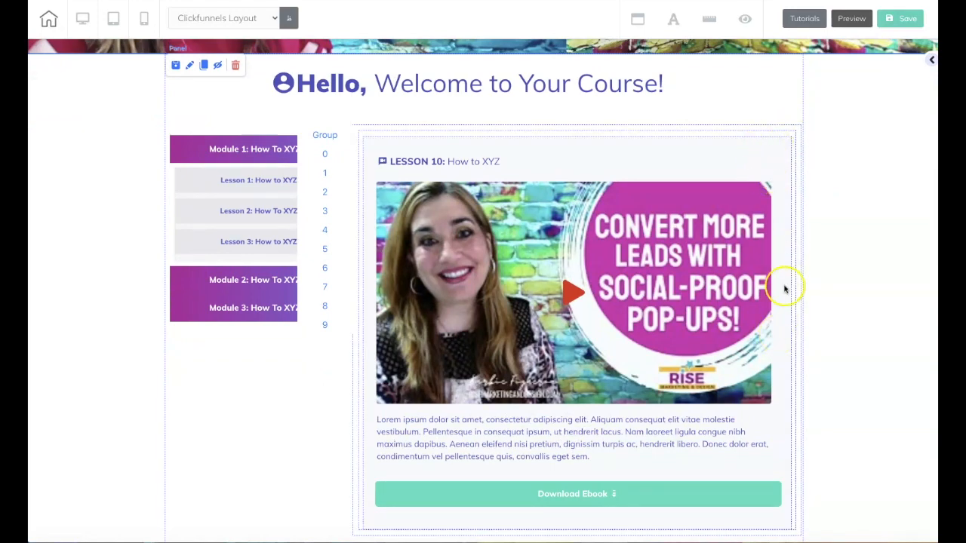
scroll(785, 392, "down", 2)
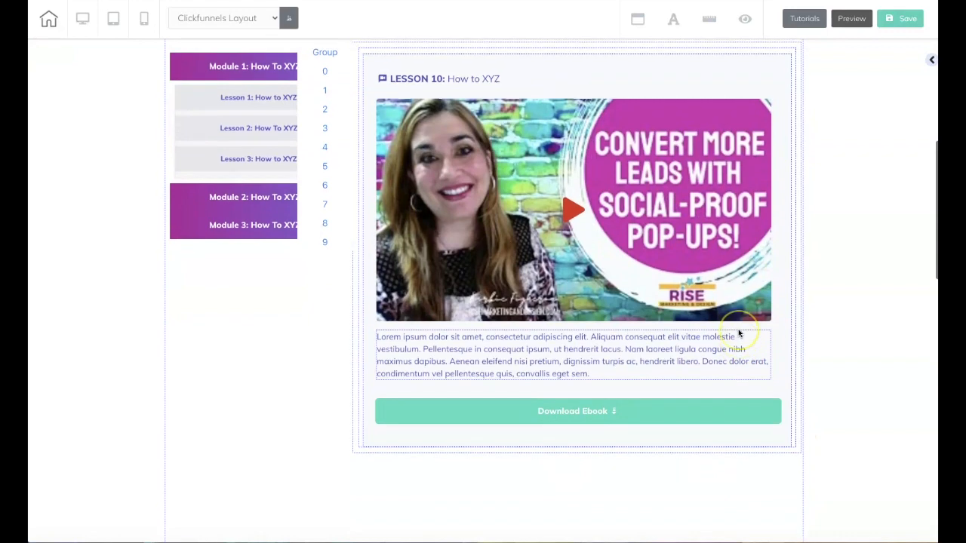
scroll(739, 333, "up", 2)
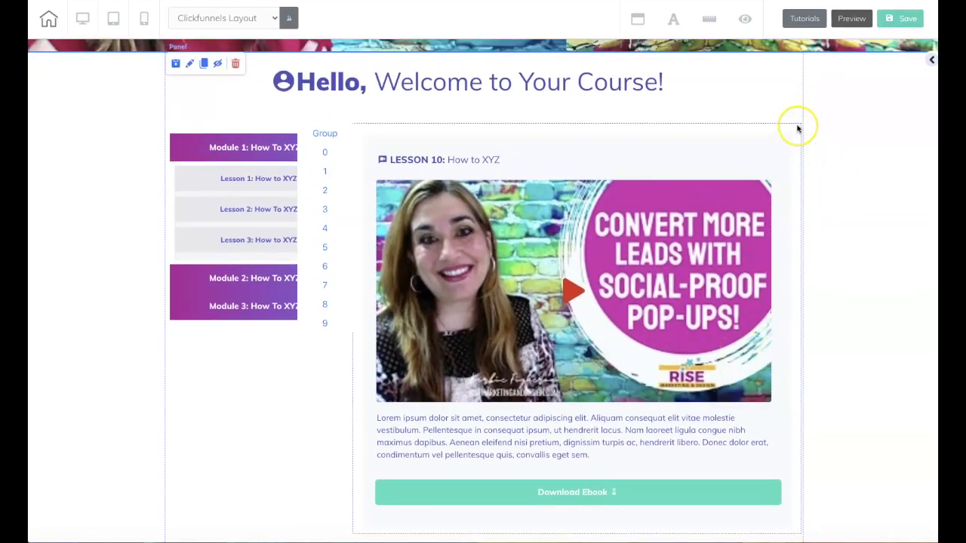
left_click(799, 126)
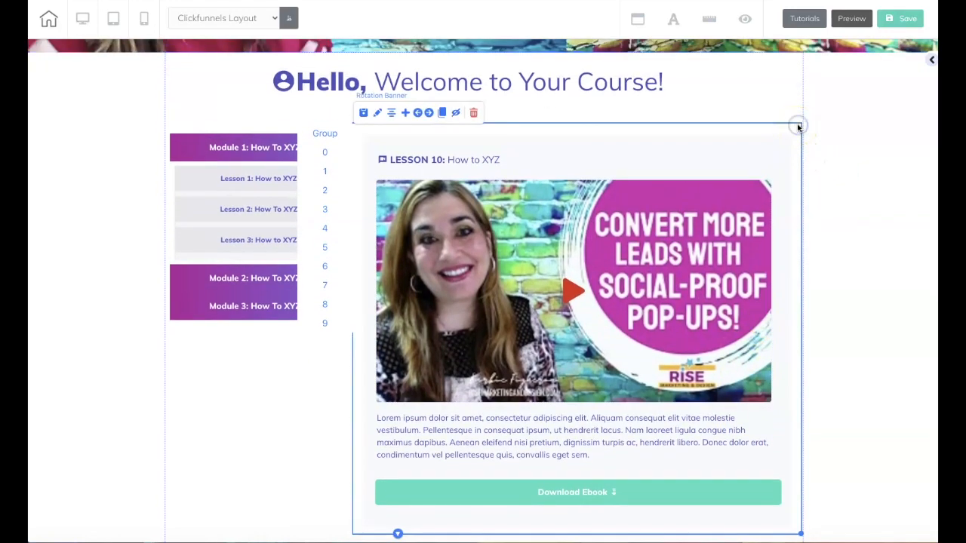
scroll(799, 126, "down", 8)
left_click(804, 196)
left_click_drag(800, 192, 801, 524)
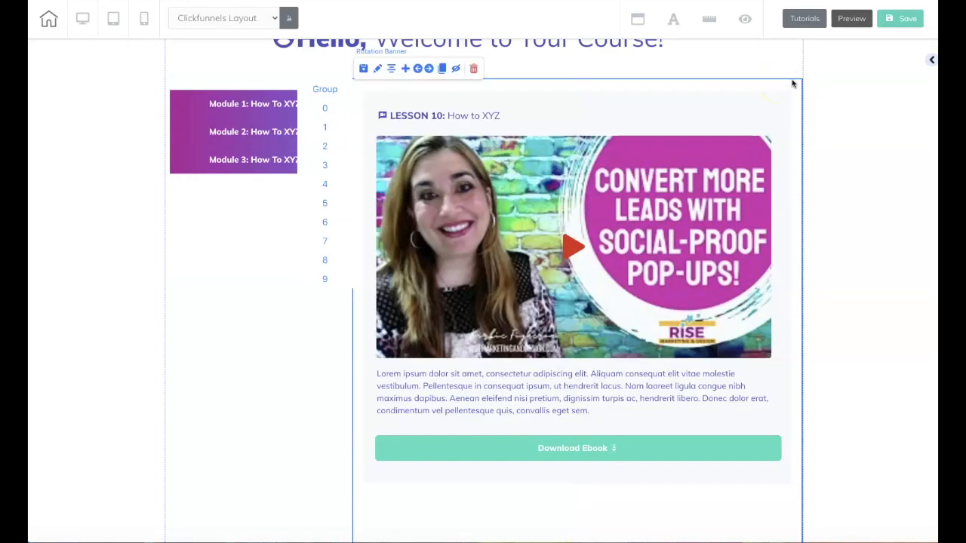
- Stretch the Lesson 10 content box down to near the lower edge of its slider page
left_click(790, 91)
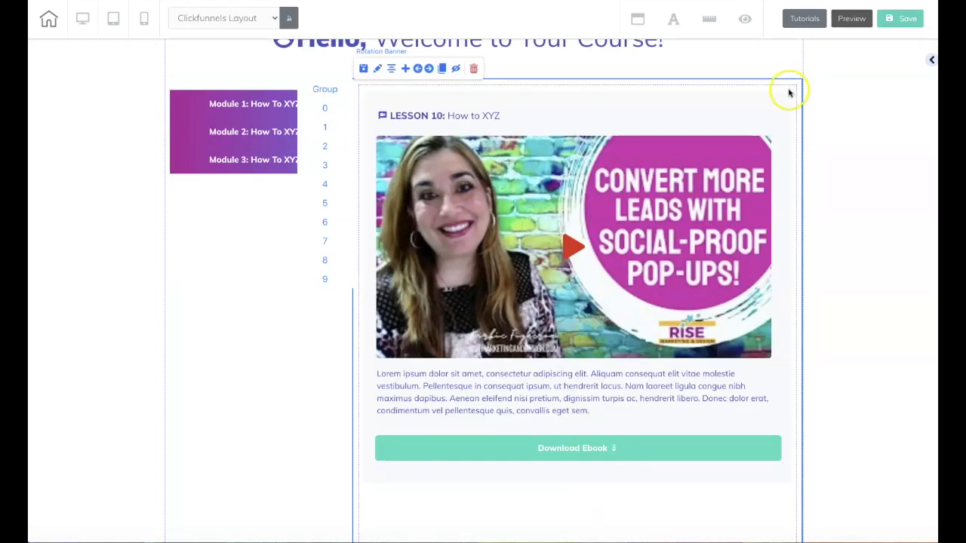
scroll(792, 91, "down", 6)
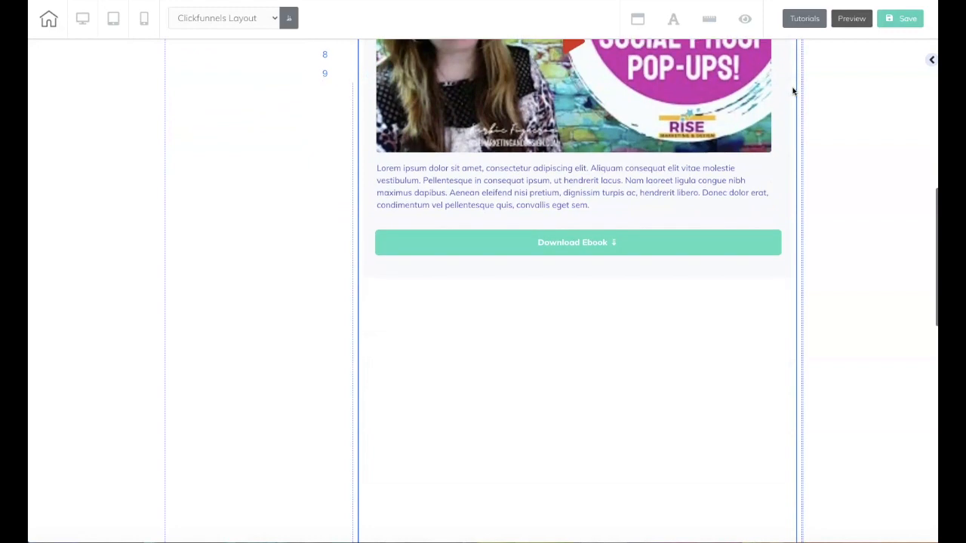
scroll(793, 91, "down", 1)
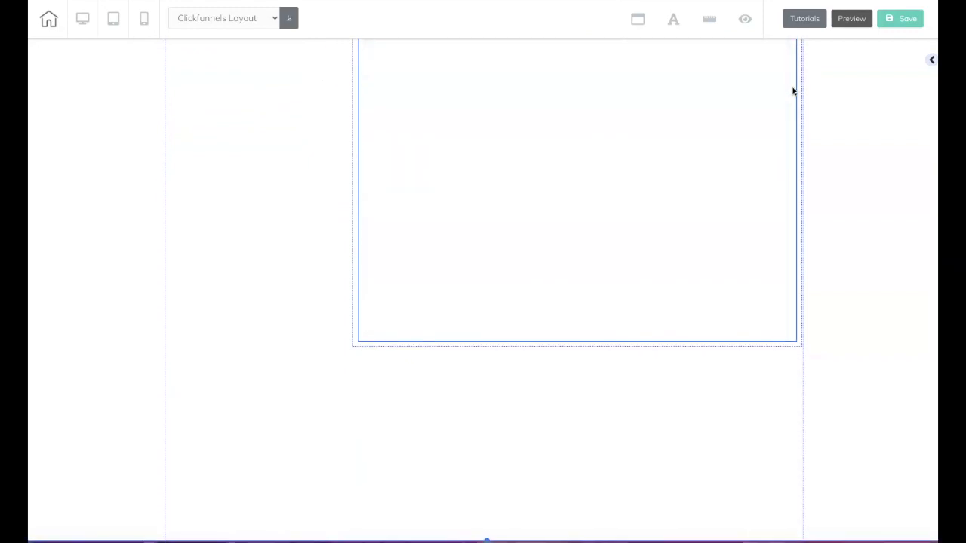
scroll(792, 91, "up", 3)
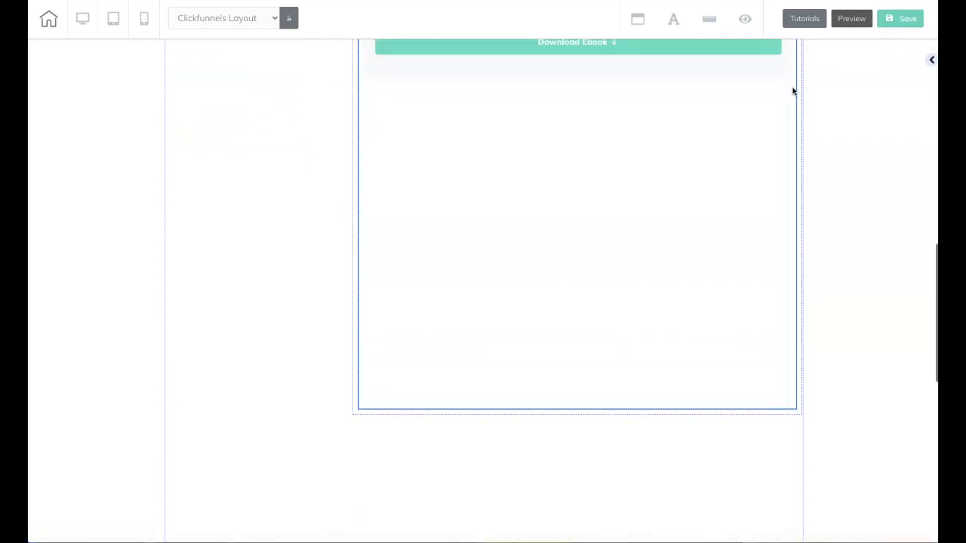
left_click(787, 219)
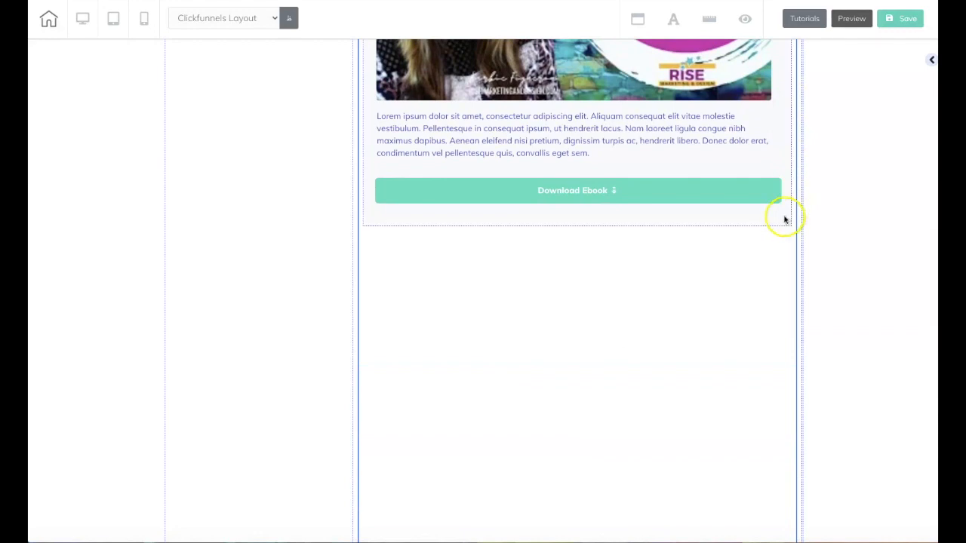
scroll(838, 186, "down", 2)
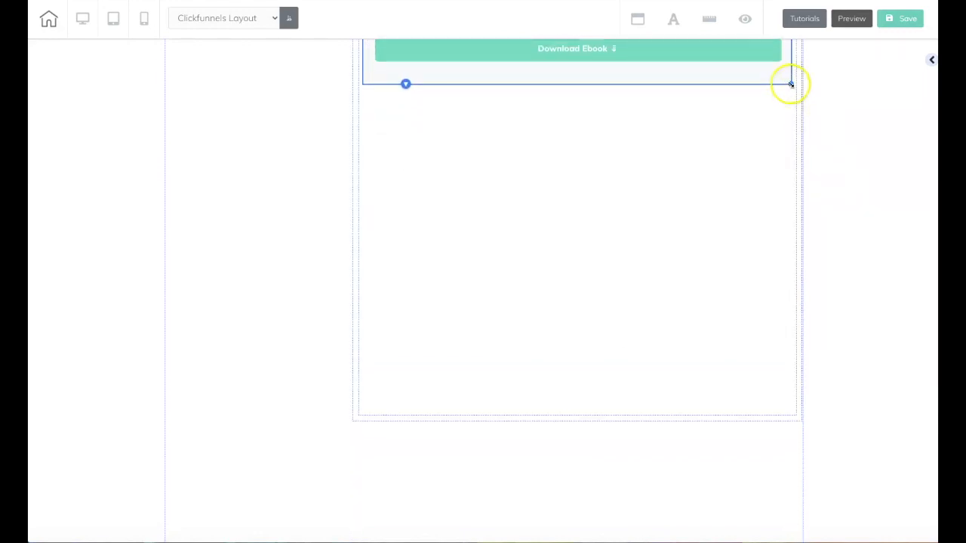
left_click_drag(790, 82, 787, 408)
- Clone the YouTube video in Lesson 10 and place the copy beneath the Download Ebook button
scroll(843, 159, "up", 3)
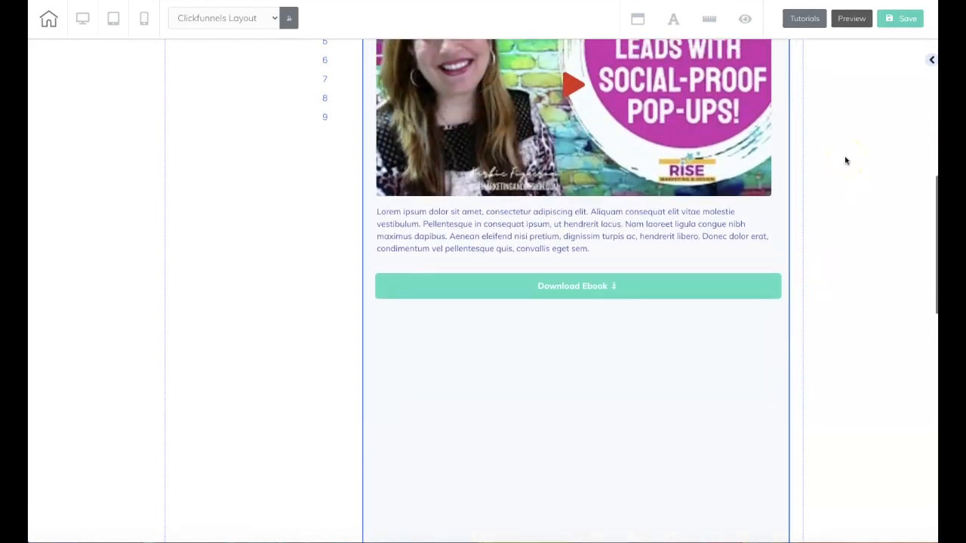
scroll(845, 160, "up", 1)
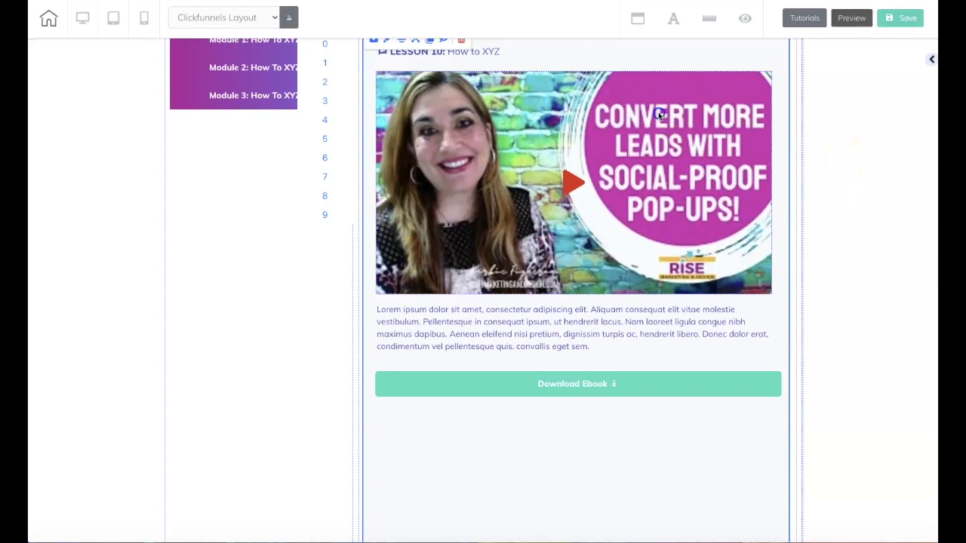
left_click(658, 111)
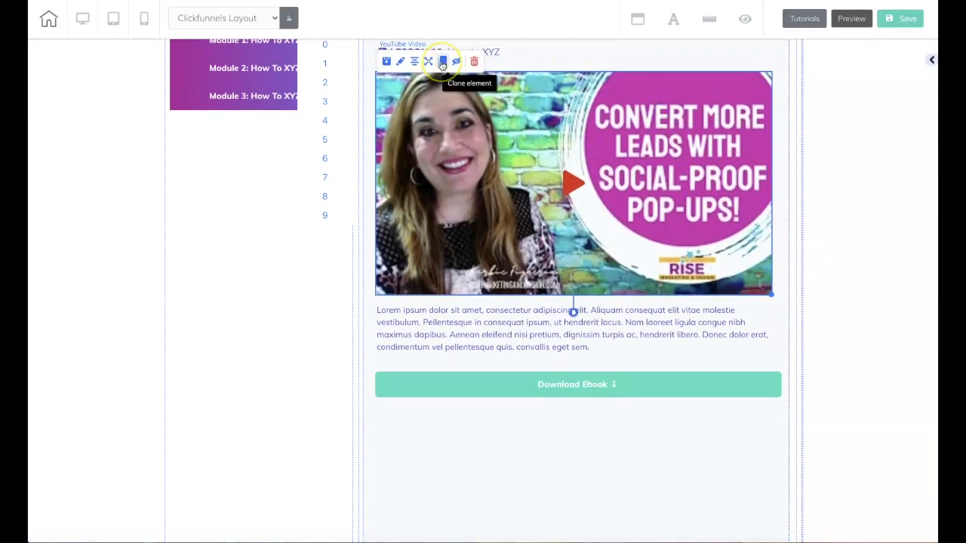
scroll(878, 166, "down", 1)
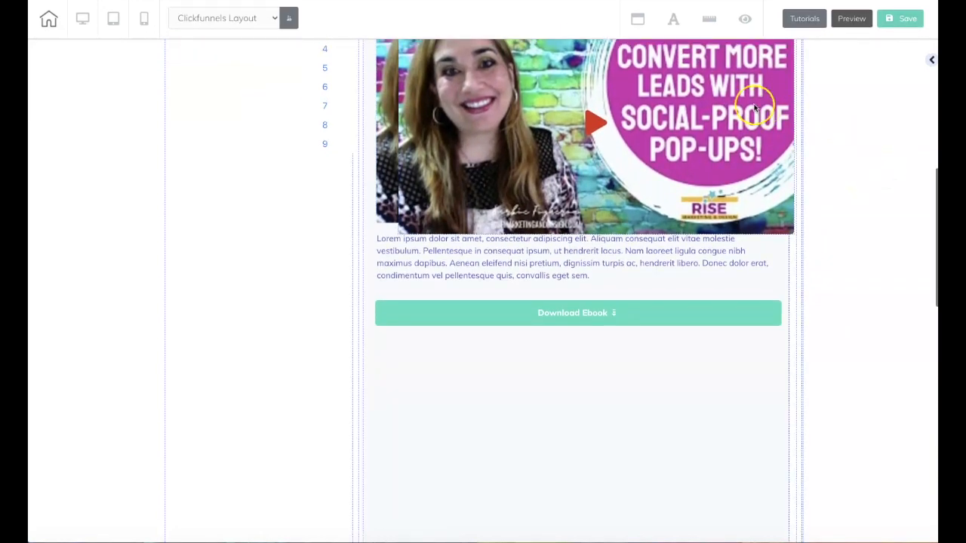
left_click_drag(712, 433, 710, 407)
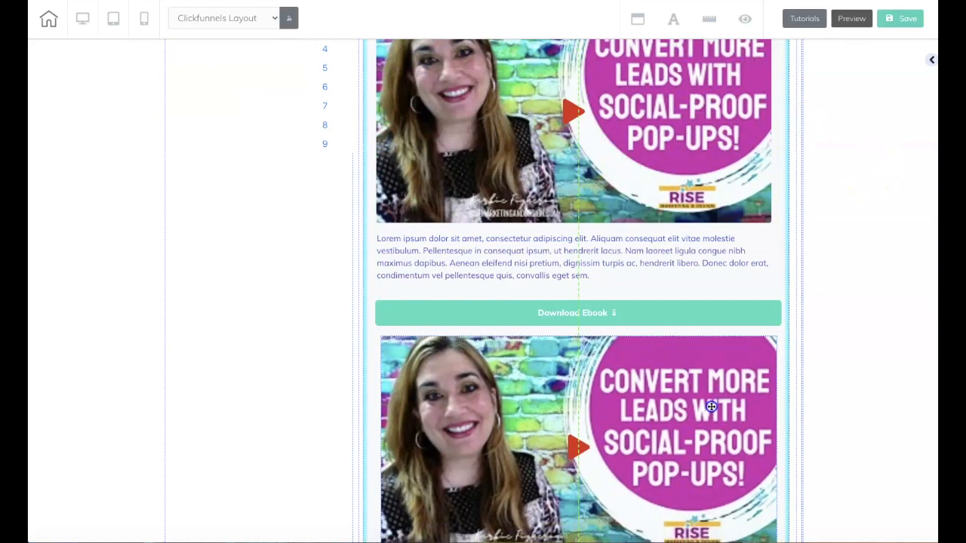
scroll(836, 306, "down", 4)
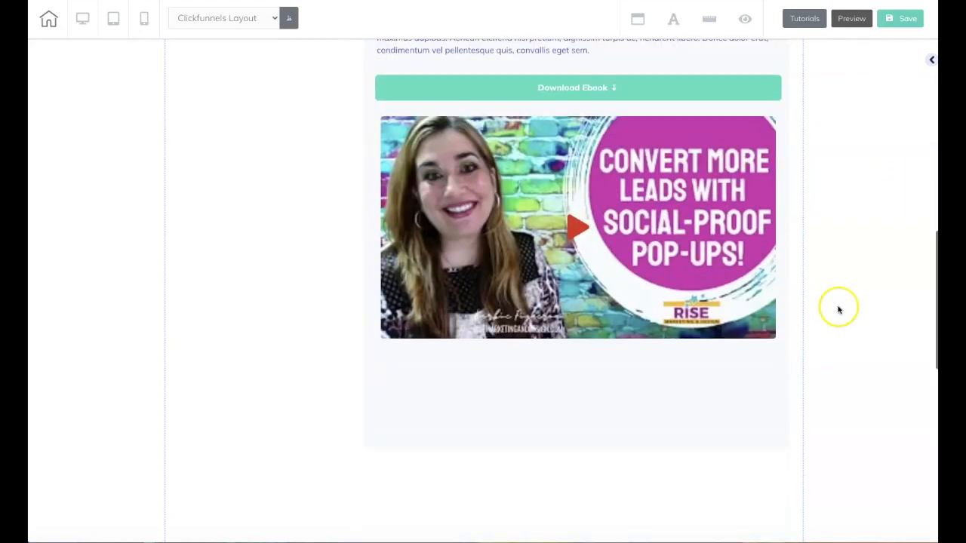
scroll(838, 309, "down", 1)
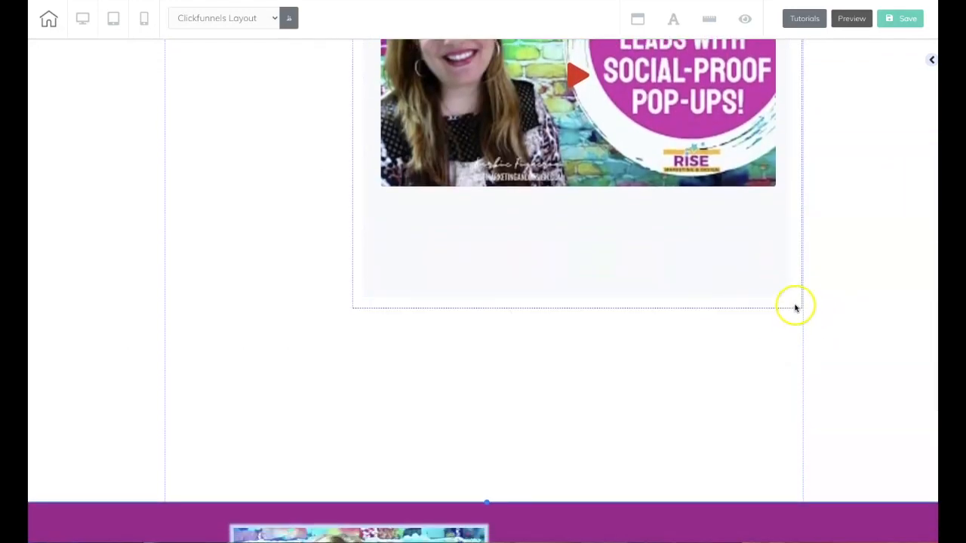
scroll(851, 284, "up", 6)
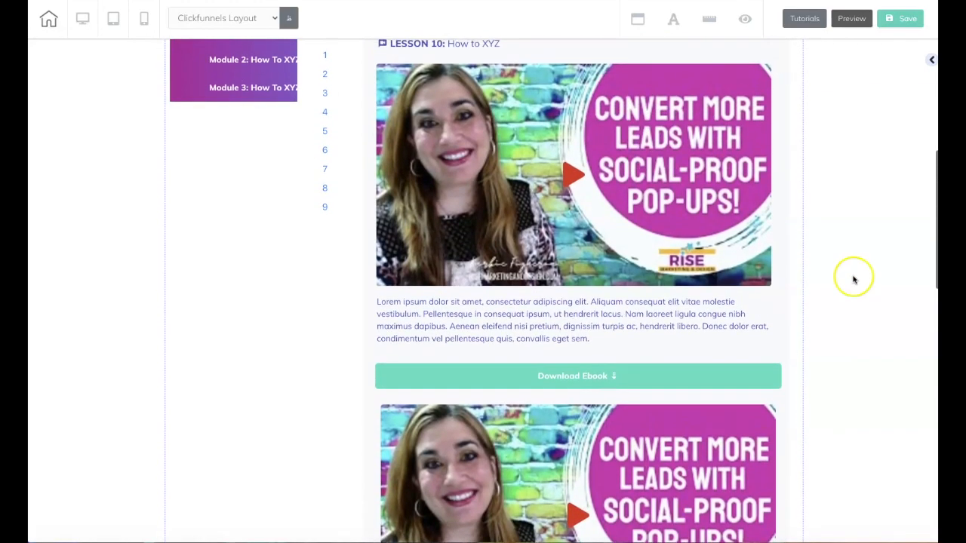
- Save the members area page, publish the site and dismiss the publishing confirmation
left_click(900, 18)
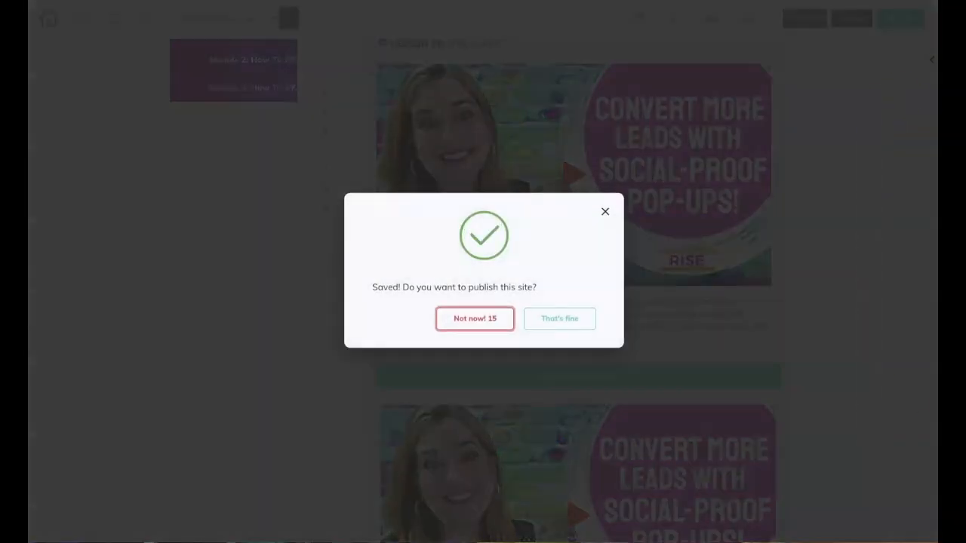
left_click(554, 327)
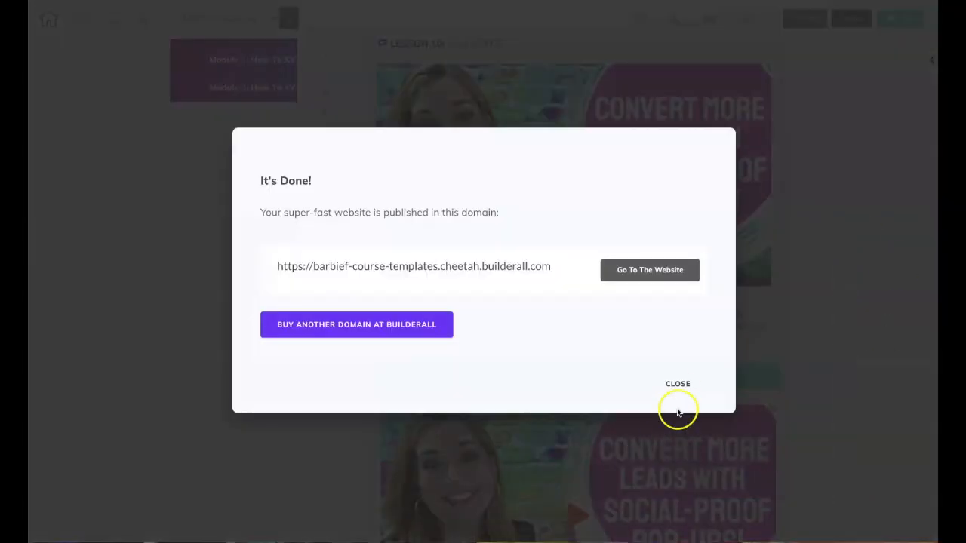
left_click(678, 385)
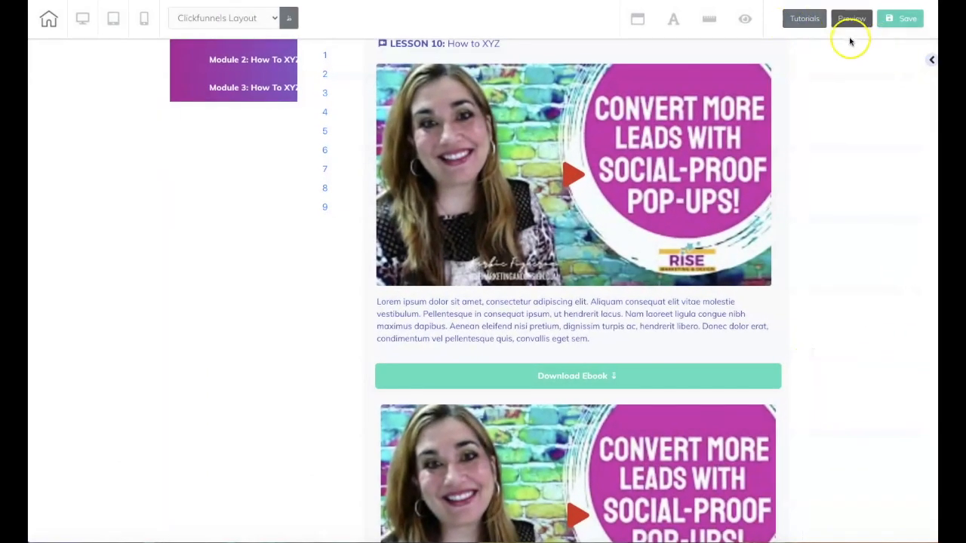
- Browse the ready-made panel categories and examine the Membership Area templates such as Business, App and Agency
left_click(930, 62)
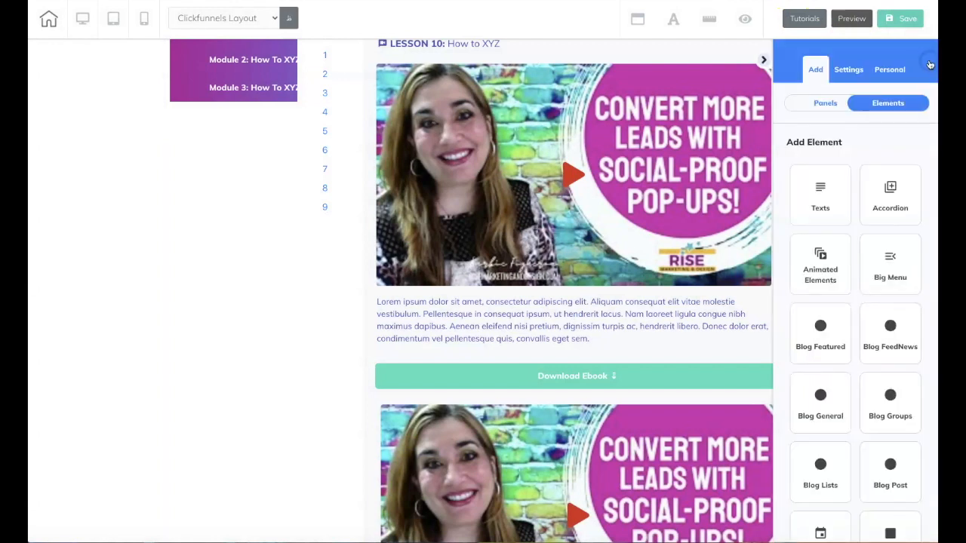
left_click(823, 104)
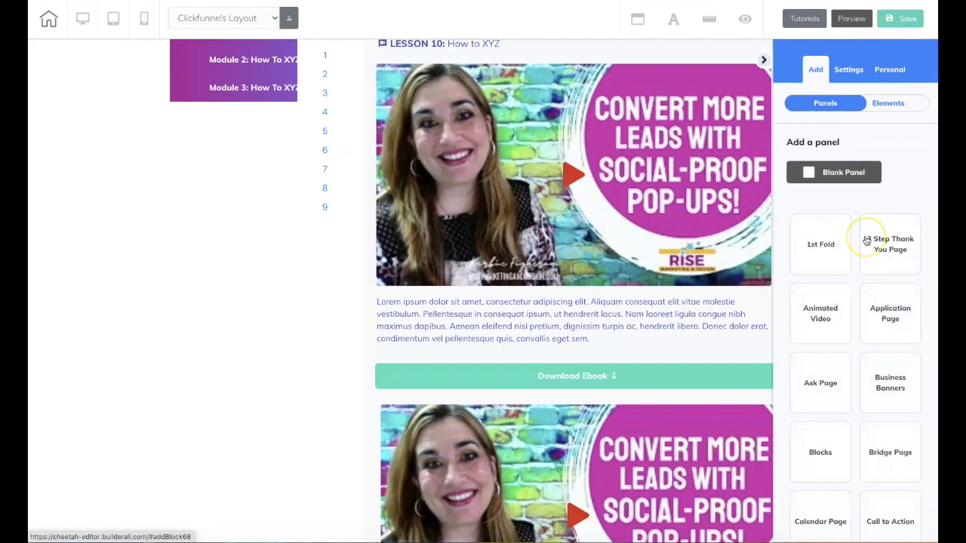
scroll(866, 240, "down", 5)
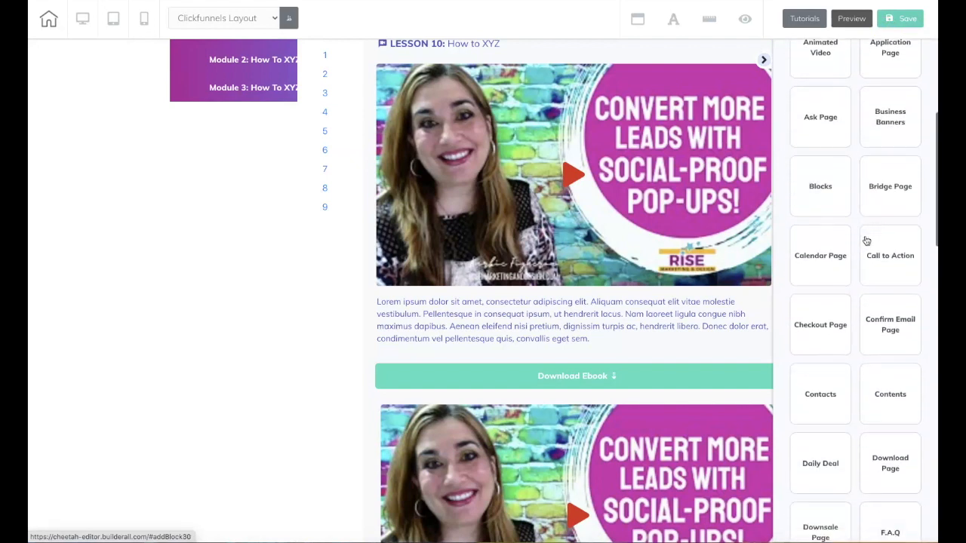
scroll(867, 240, "down", 4)
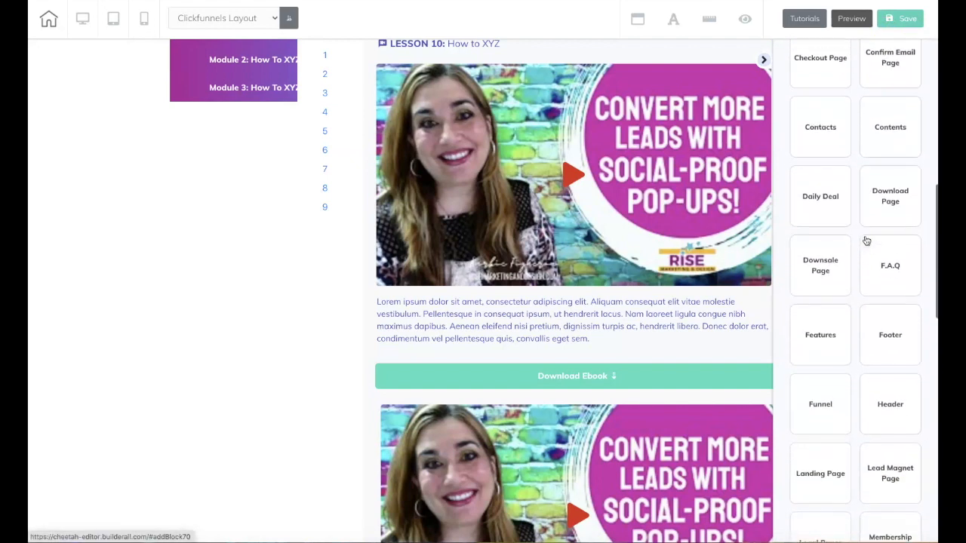
scroll(866, 240, "down", 4)
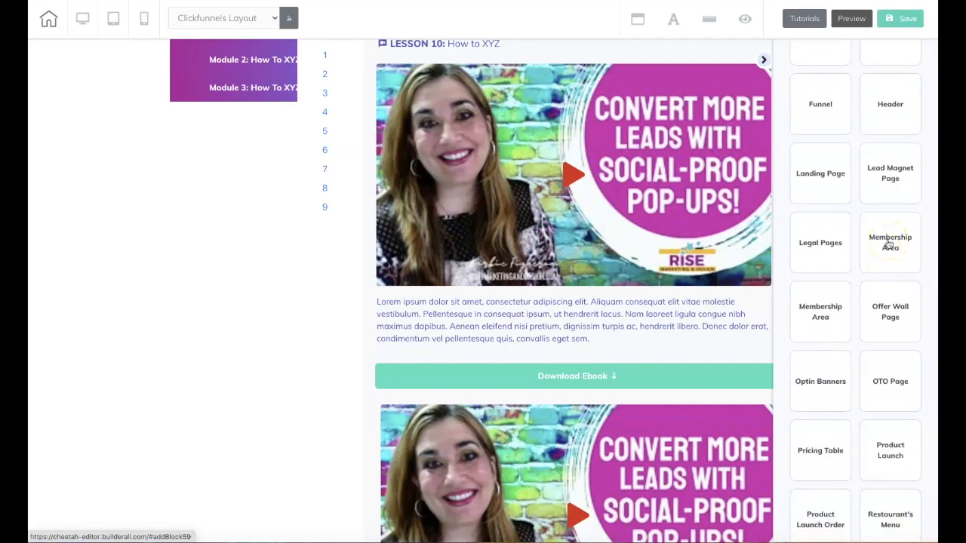
left_click(888, 243)
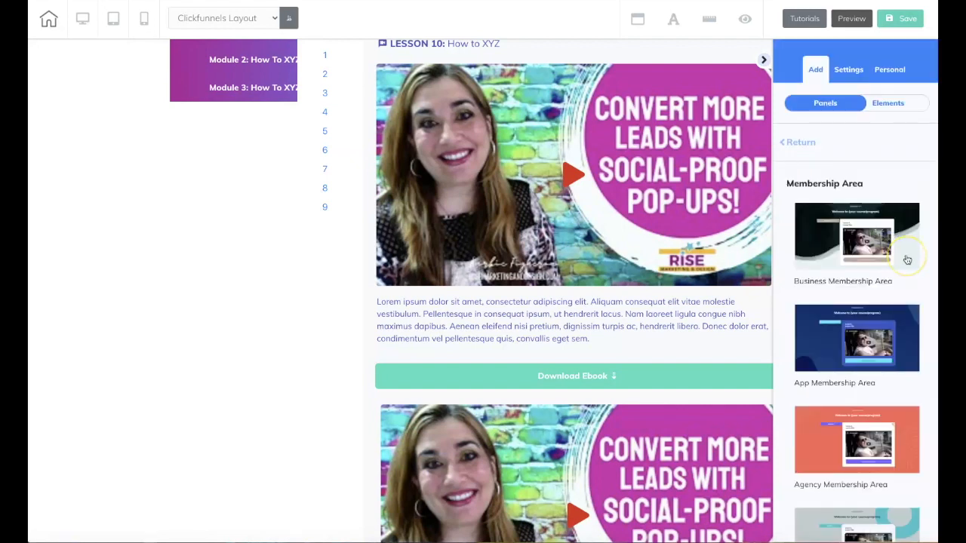
left_click(798, 367)
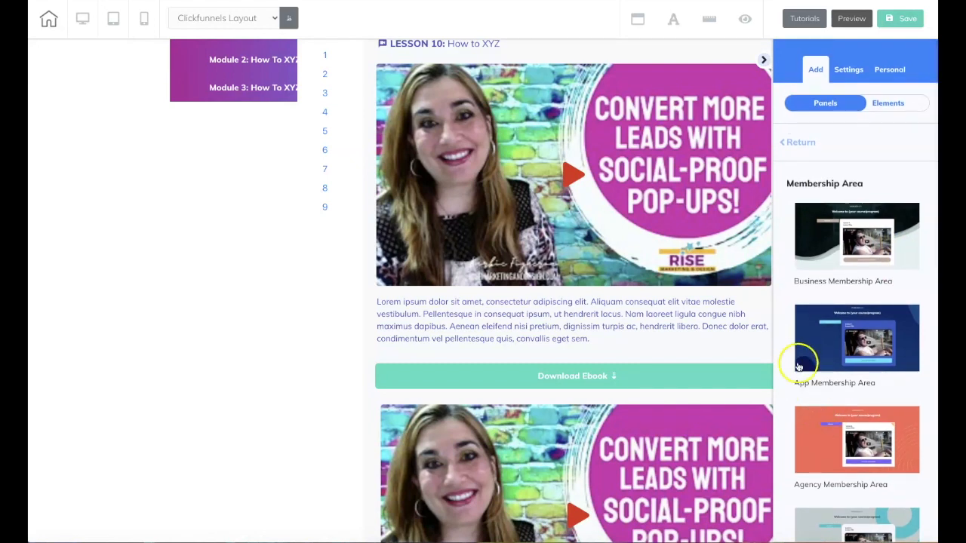
left_click(799, 143)
- Add the "Membership Module - Flat" panel to the page from the second Membership Area category
scroll(877, 257, "down", 10)
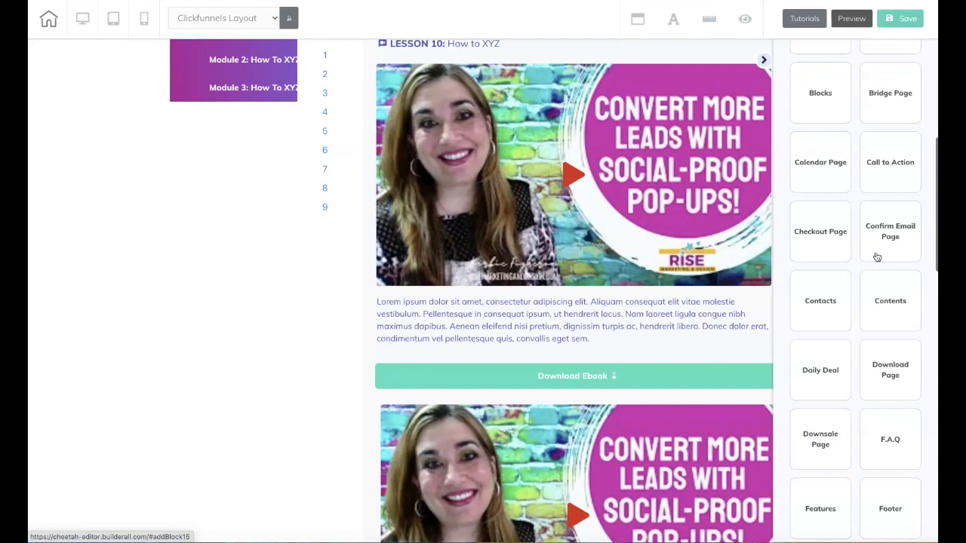
scroll(877, 257, "down", 5)
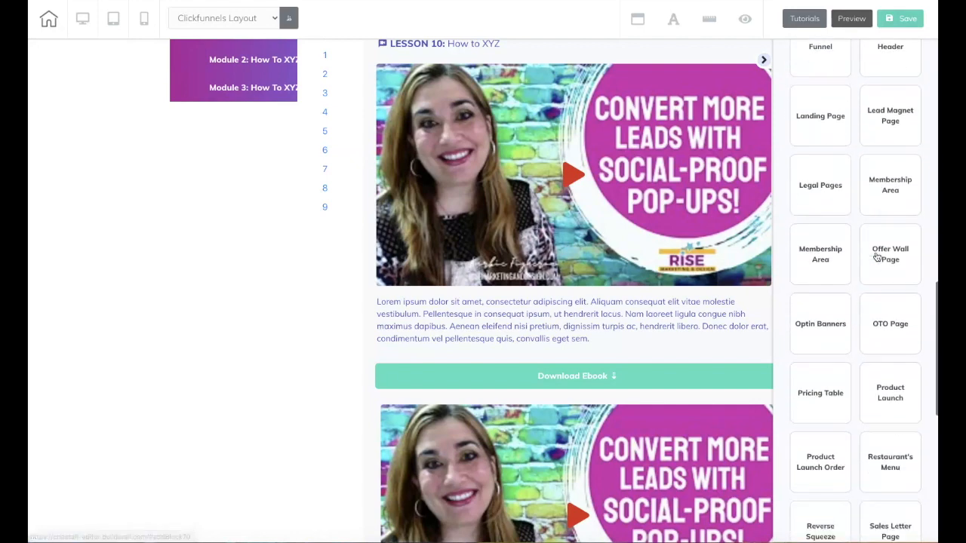
left_click(821, 185)
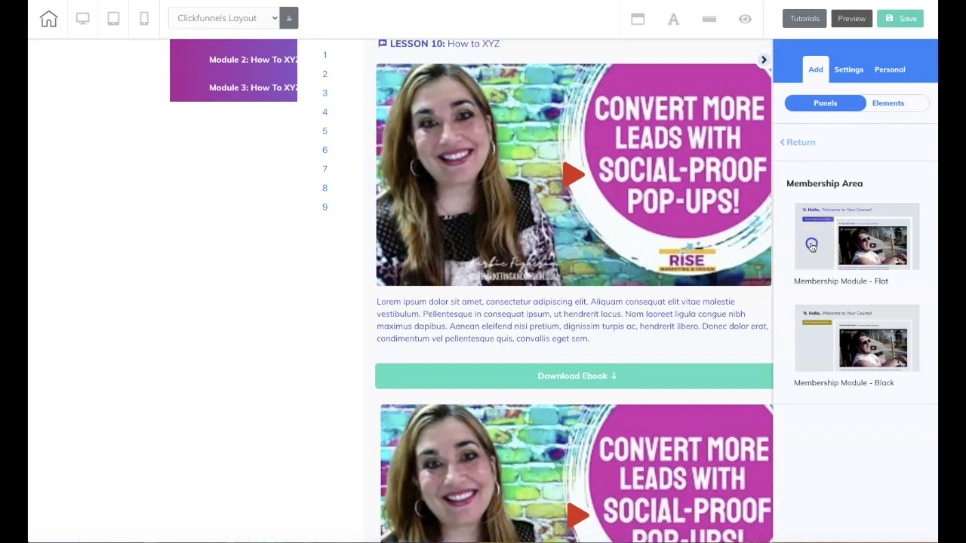
left_click(148, 274)
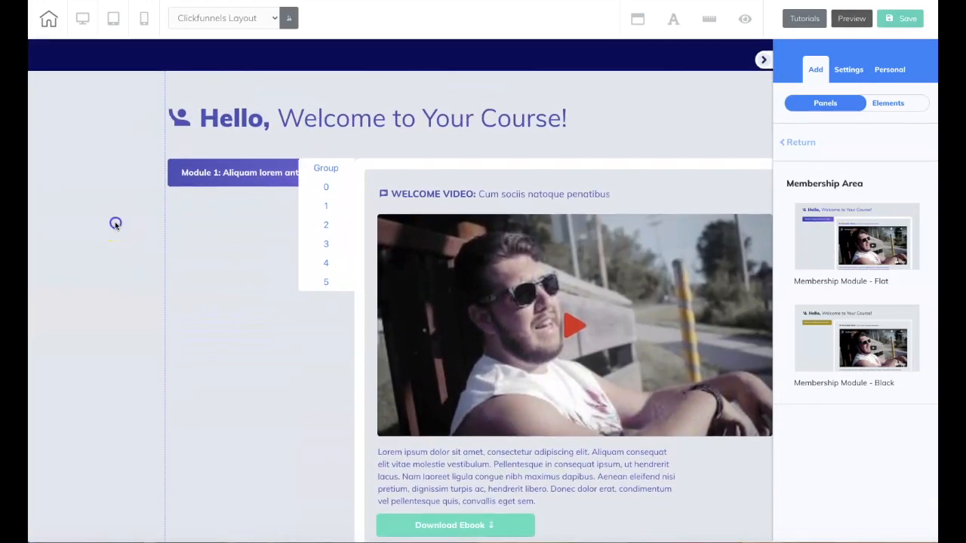
- Move the new "Hello, Welcome to Your Course!" panel up in the panel order, directly above the purple bio panel
left_click(115, 224)
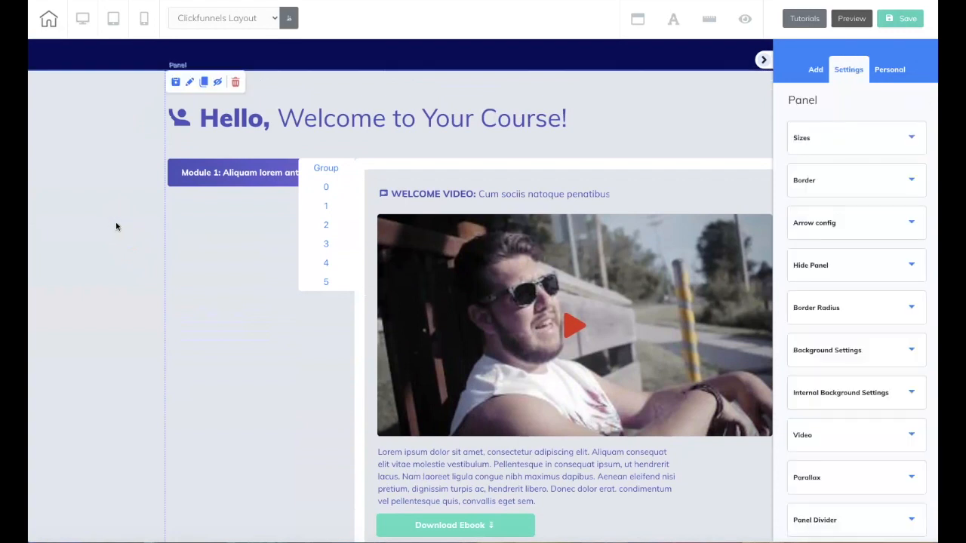
left_click_drag(785, 100, 832, 103)
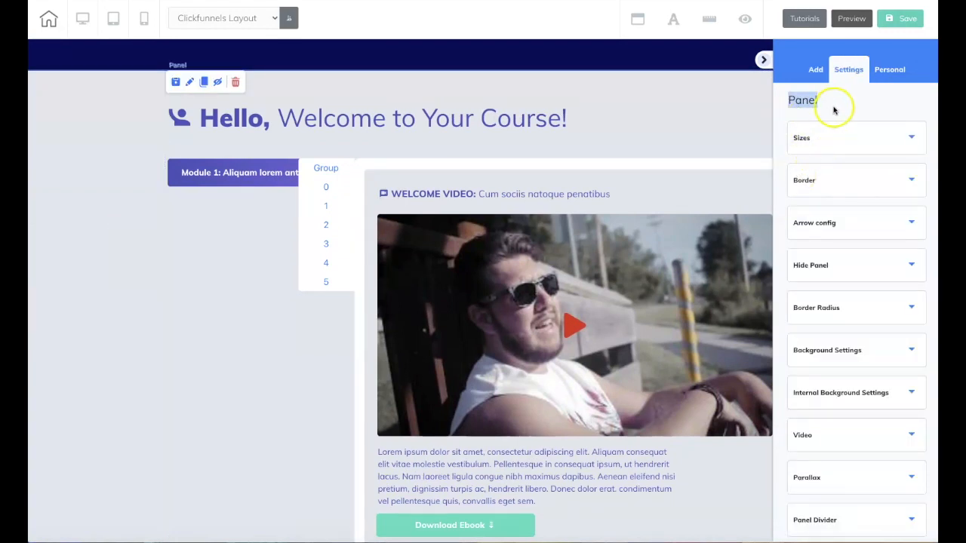
scroll(837, 270, "down", 5)
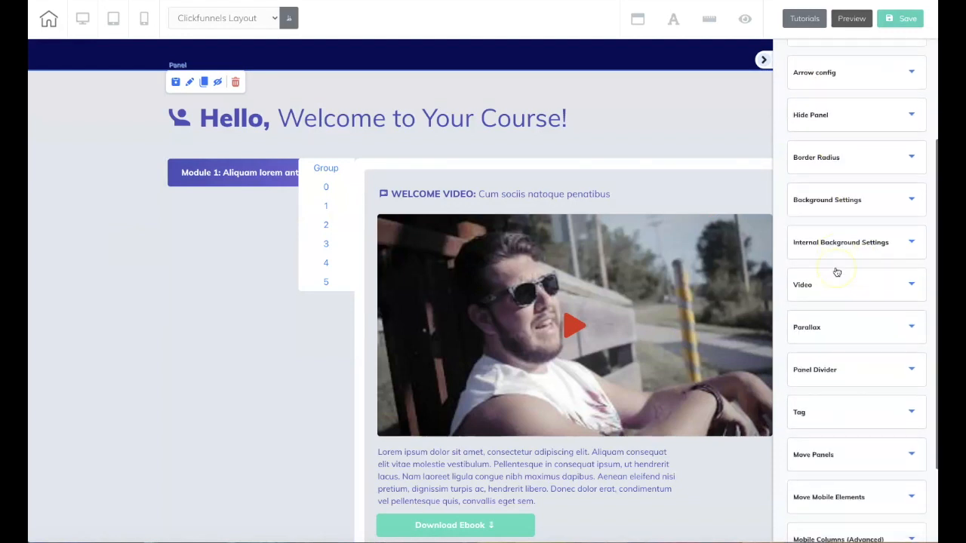
left_click(858, 347)
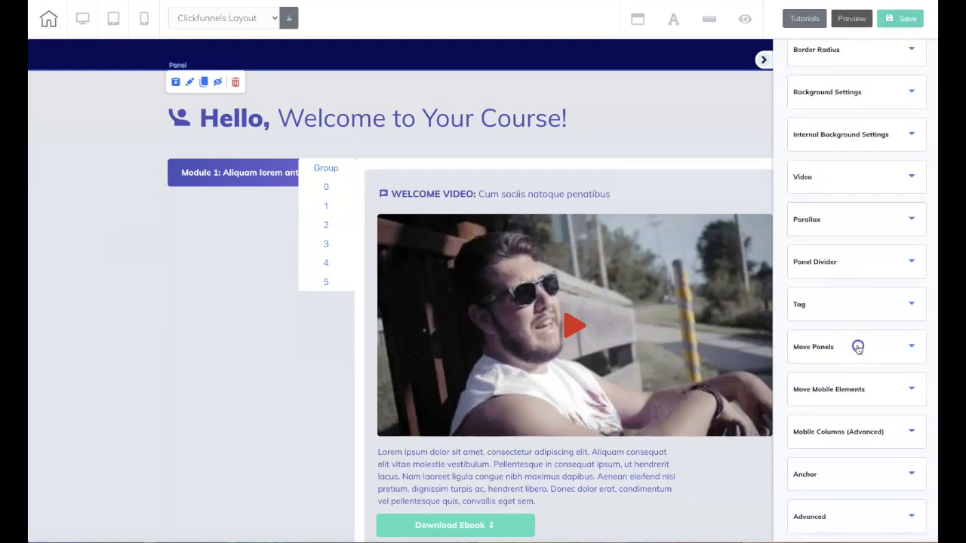
scroll(858, 350, "down", 1)
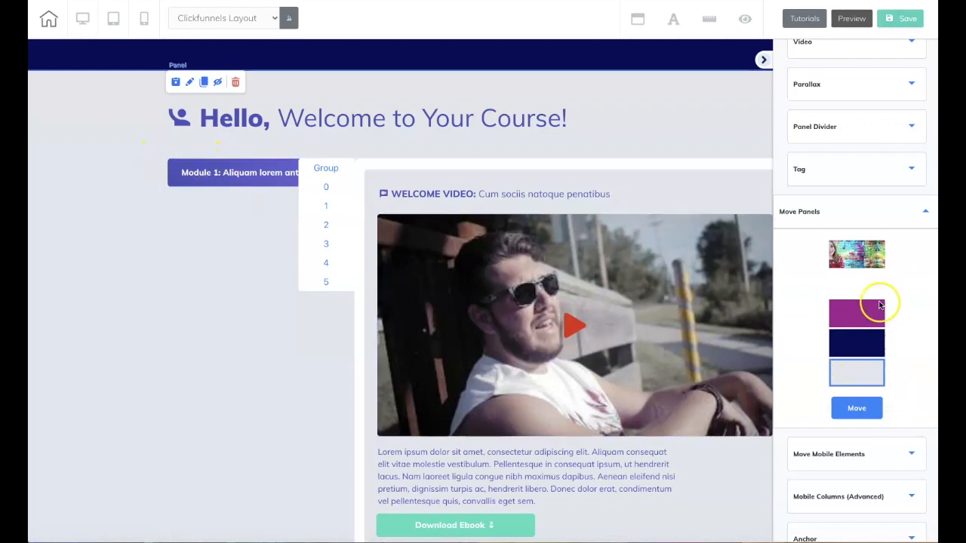
scroll(104, 195, "up", 1)
scroll(104, 195, "up", 10)
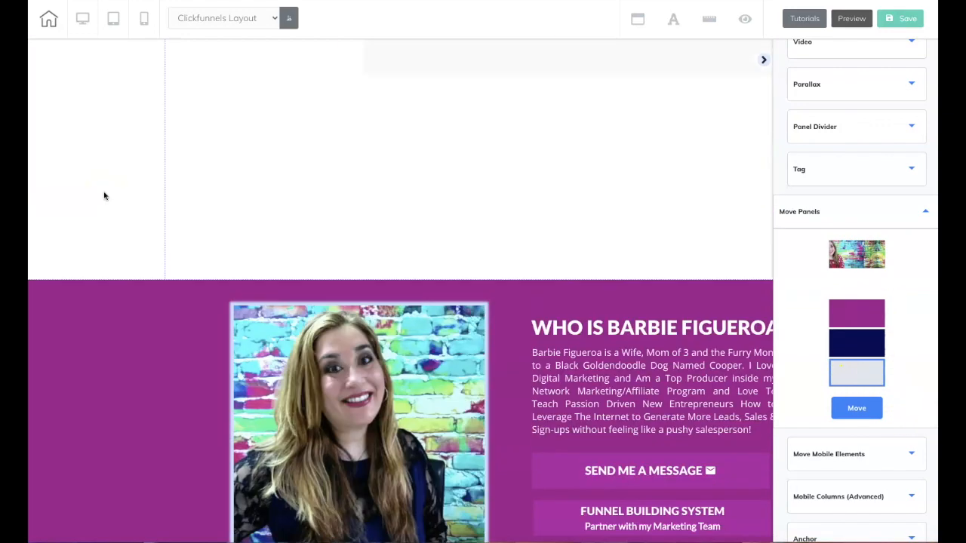
scroll(105, 196, "down", 5)
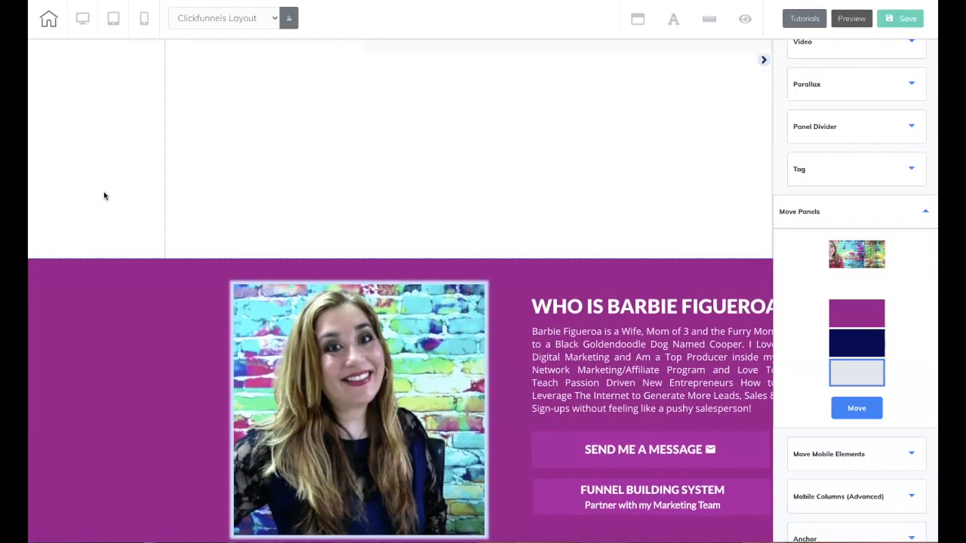
scroll(115, 261, "down", 2)
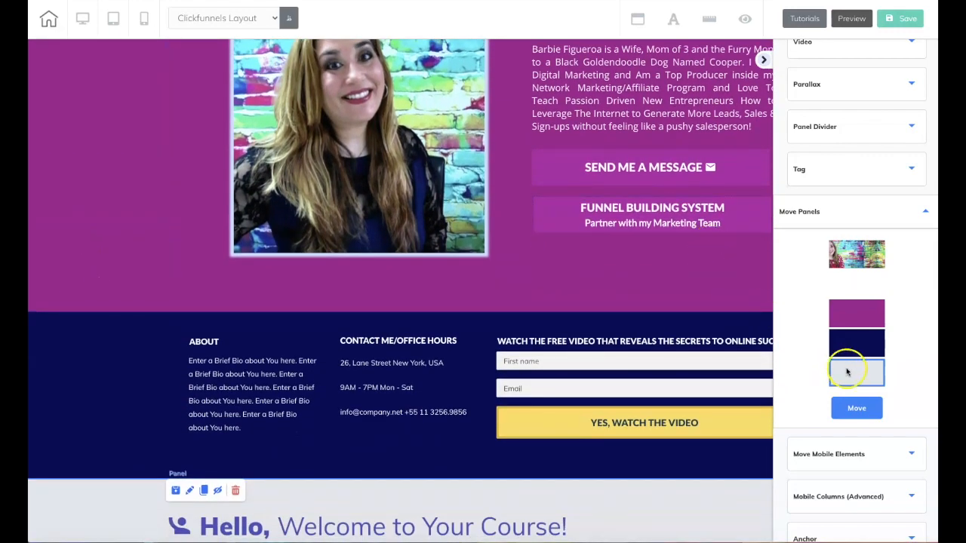
left_click_drag(847, 370, 852, 309)
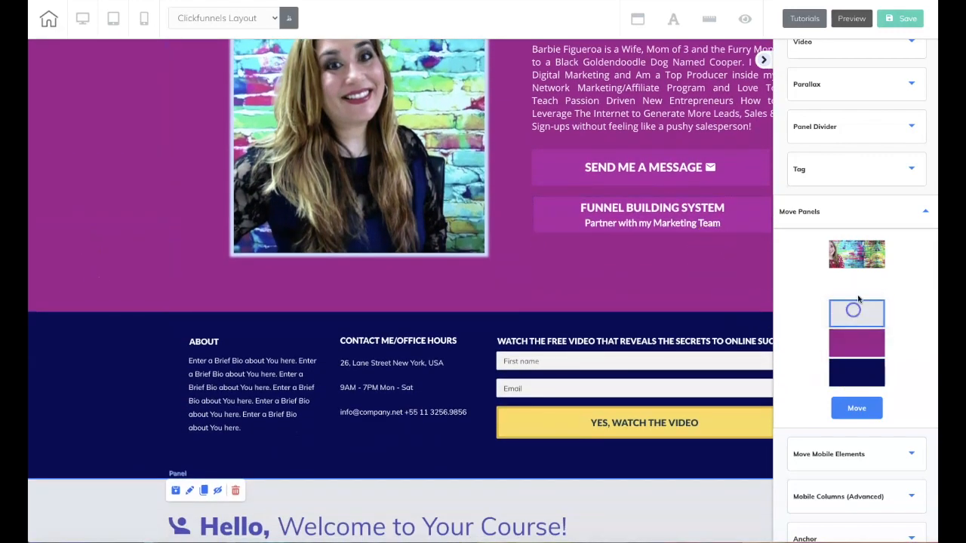
left_click(865, 410)
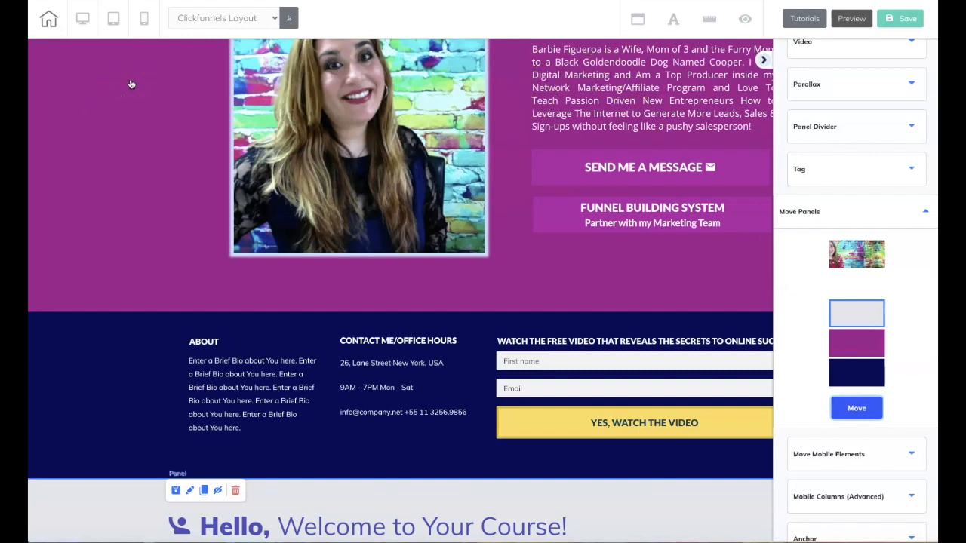
- Delete the Lesson 05 slider page from the new course panel's rotation banner and select the Lesson 04 slider page
scroll(119, 149, "up", 1)
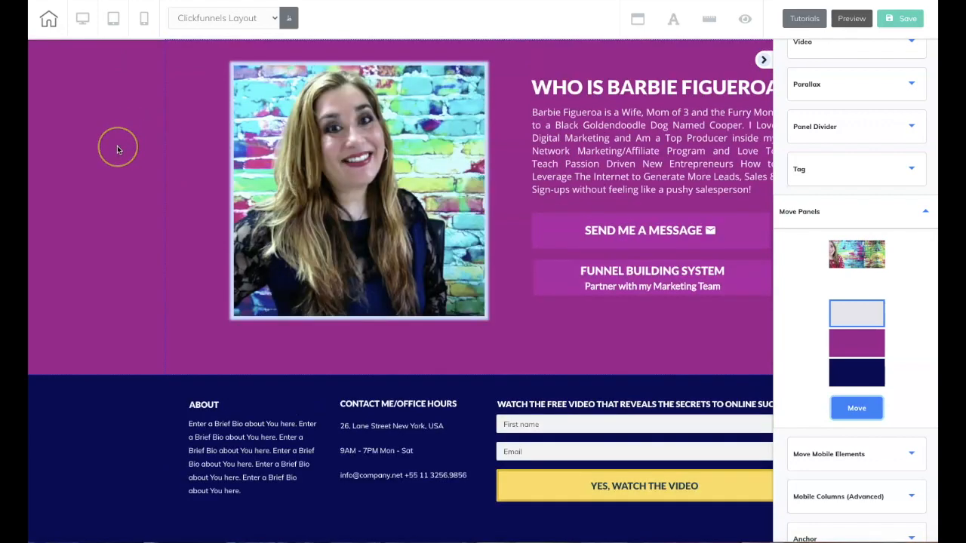
scroll(117, 149, "up", 7)
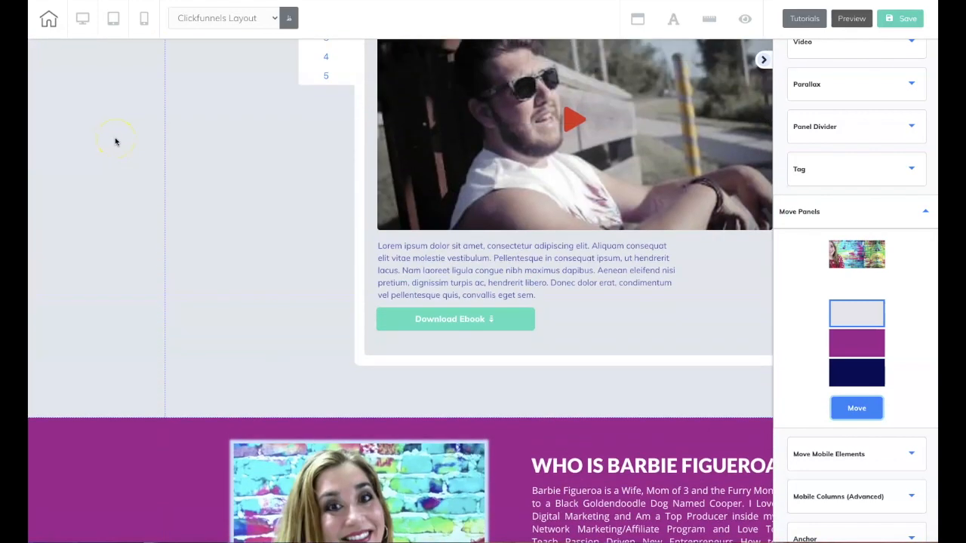
scroll(116, 141, "up", 1)
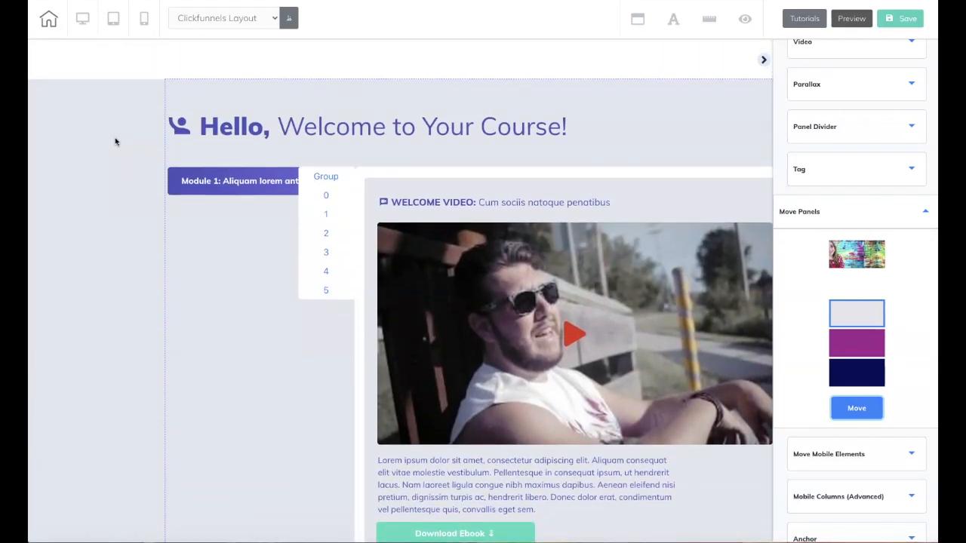
left_click(762, 60)
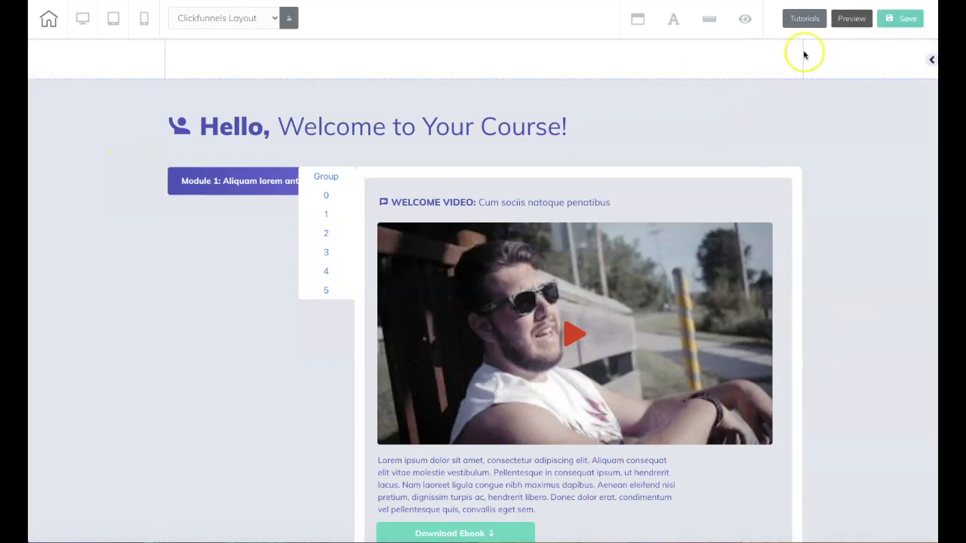
left_click(329, 293)
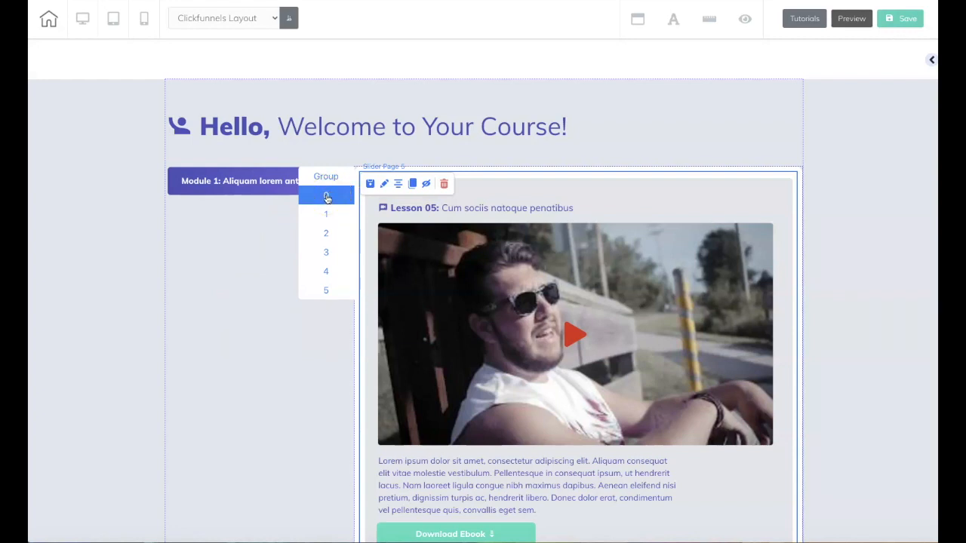
left_click(329, 291)
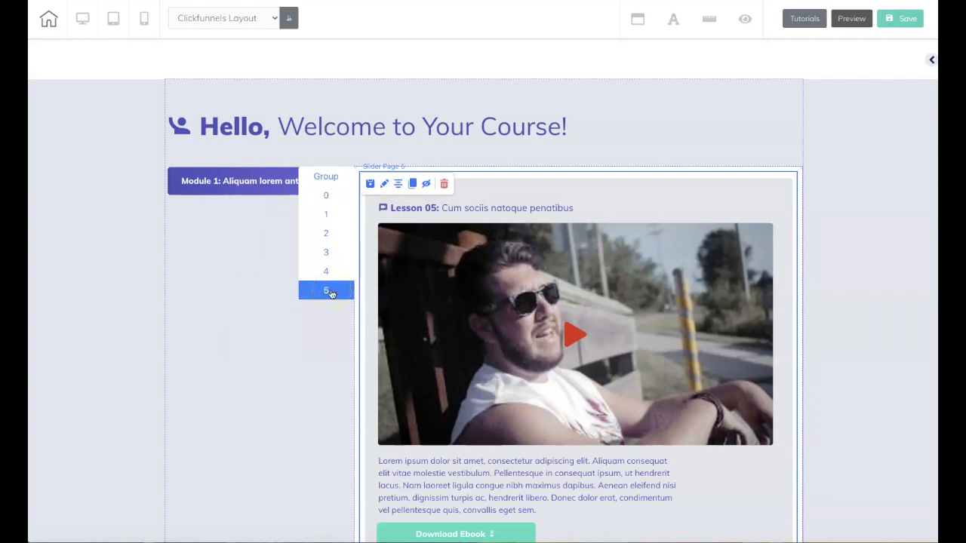
left_click(330, 292)
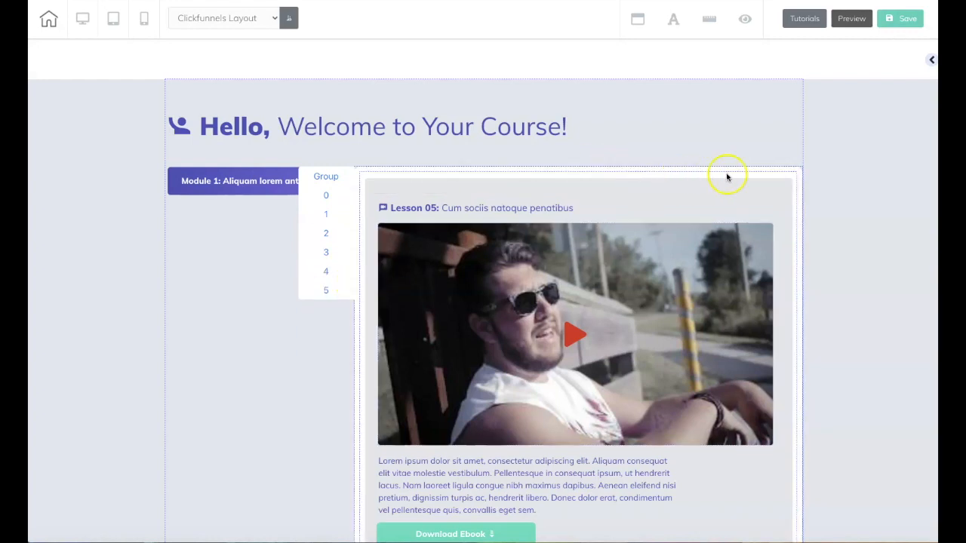
left_click(785, 178)
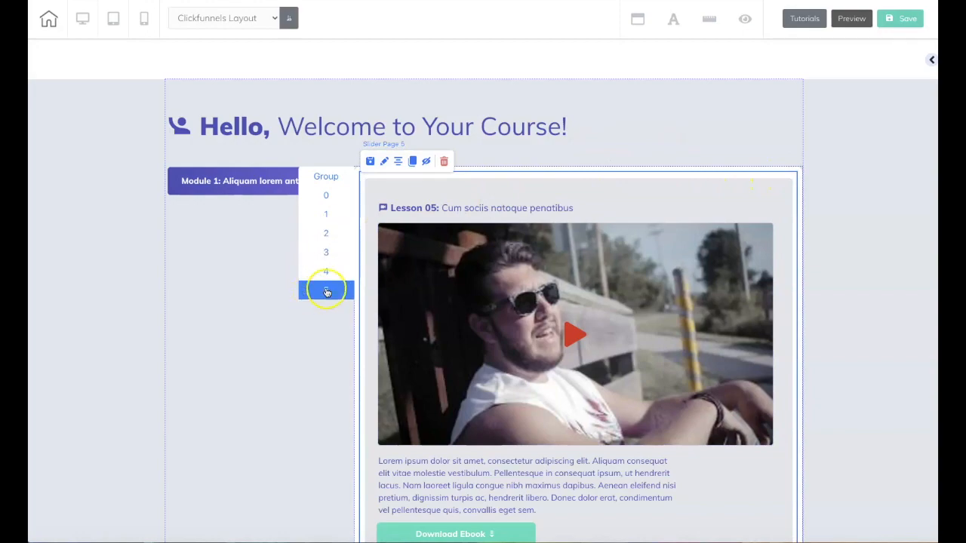
left_click(444, 161)
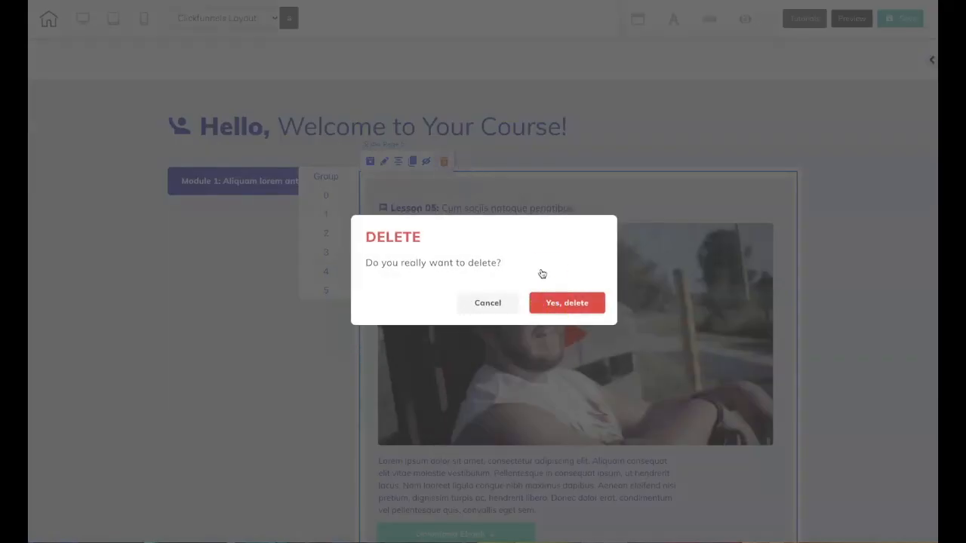
left_click(565, 303)
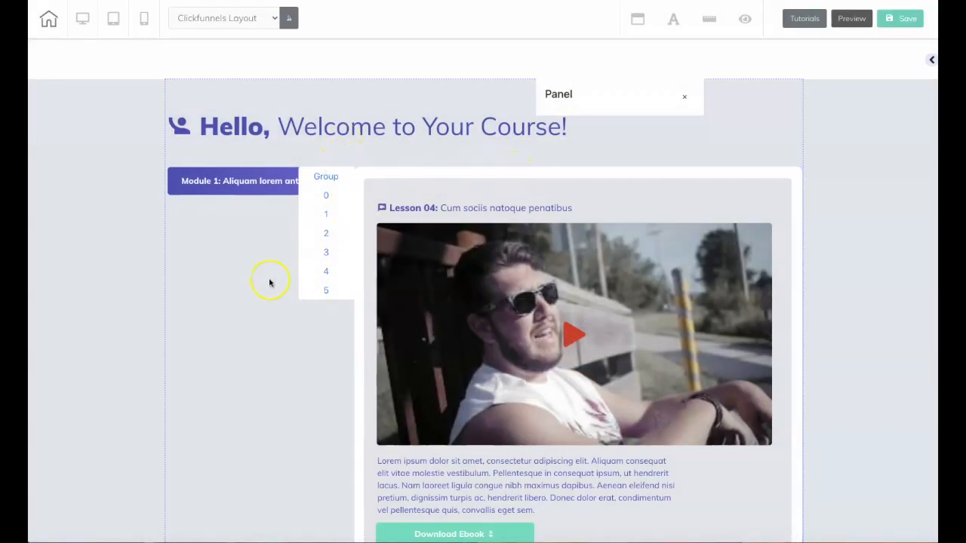
left_click(791, 178)
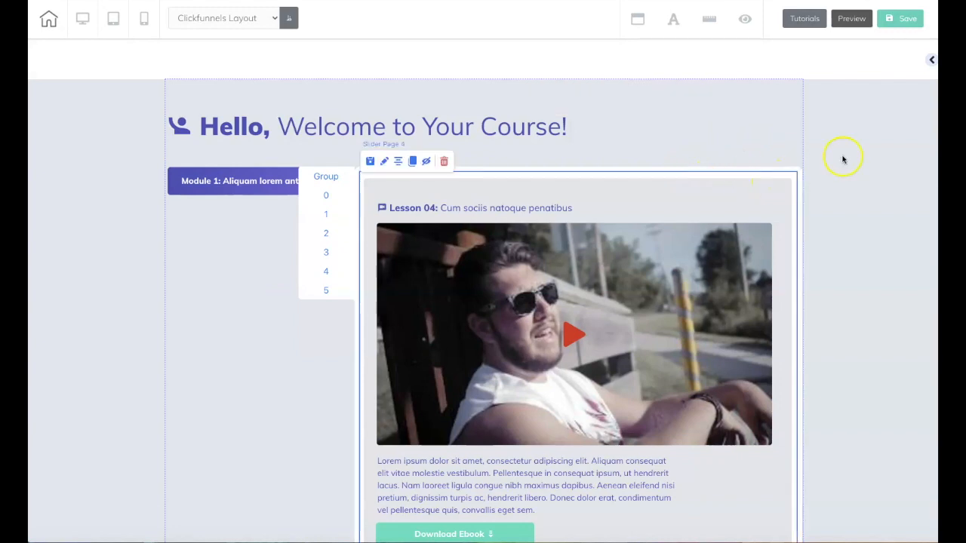
- Delete the surplus slider pages from the course panel's rotation banner, keeping only a single Lesson 04 page
left_click(793, 180)
left_click(792, 178)
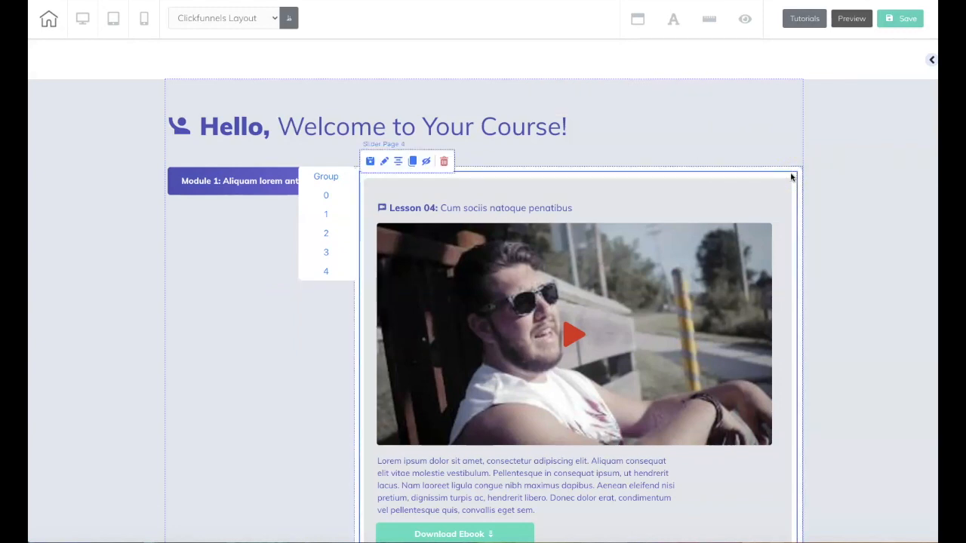
left_click(444, 162)
left_click(565, 302)
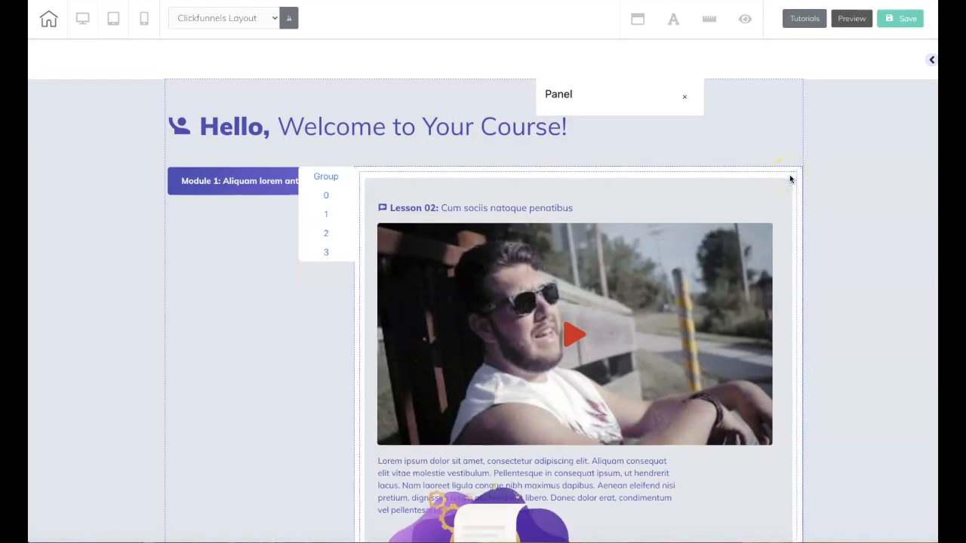
left_click(445, 161)
left_click(567, 310)
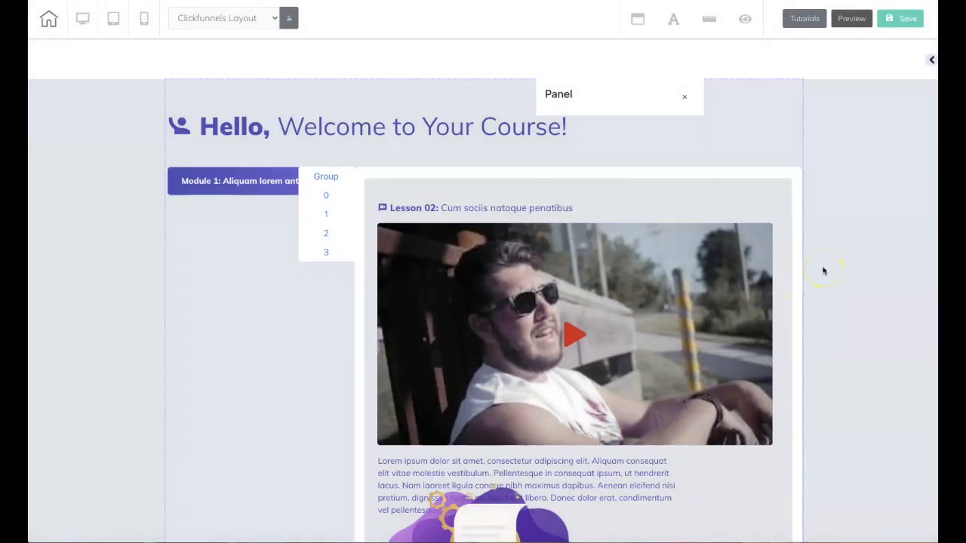
left_click(778, 198)
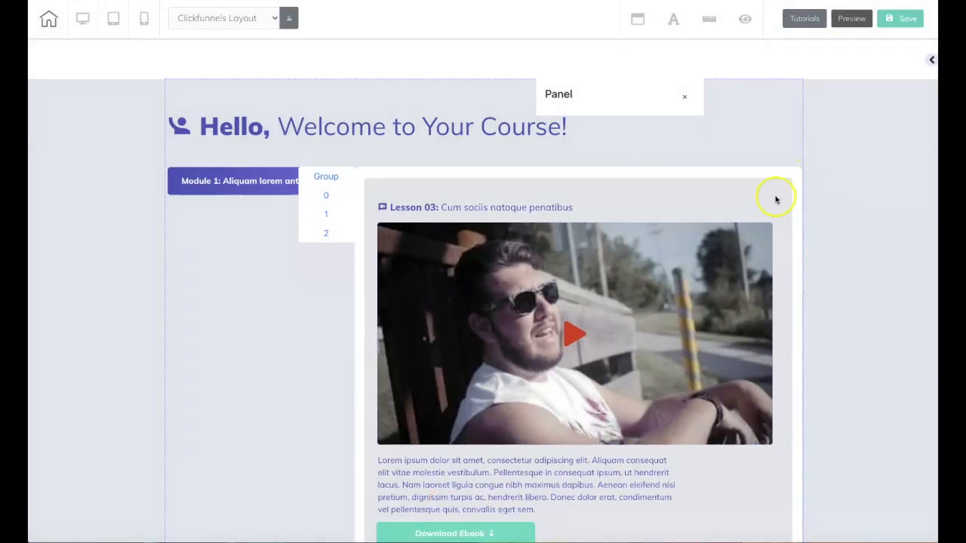
left_click(443, 161)
left_click(556, 303)
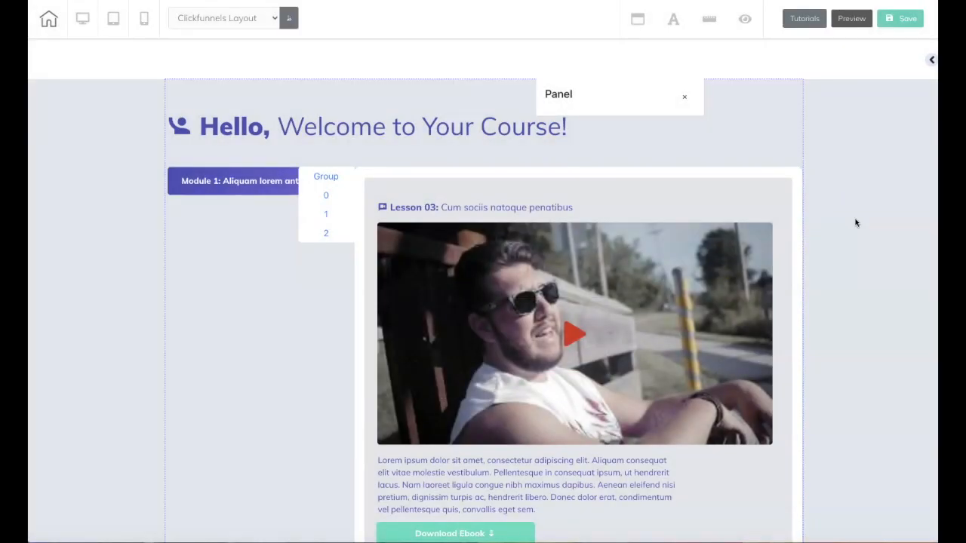
left_click(764, 202)
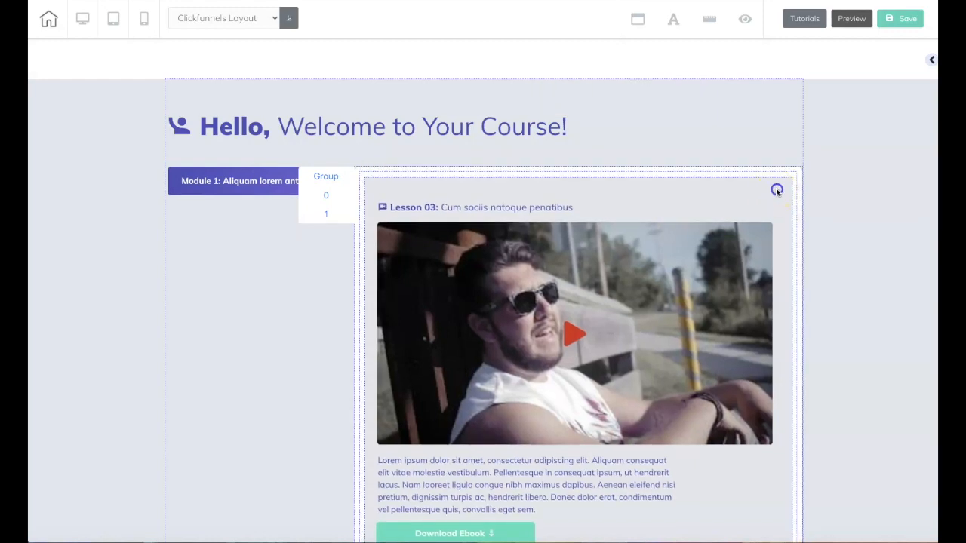
left_click(444, 162)
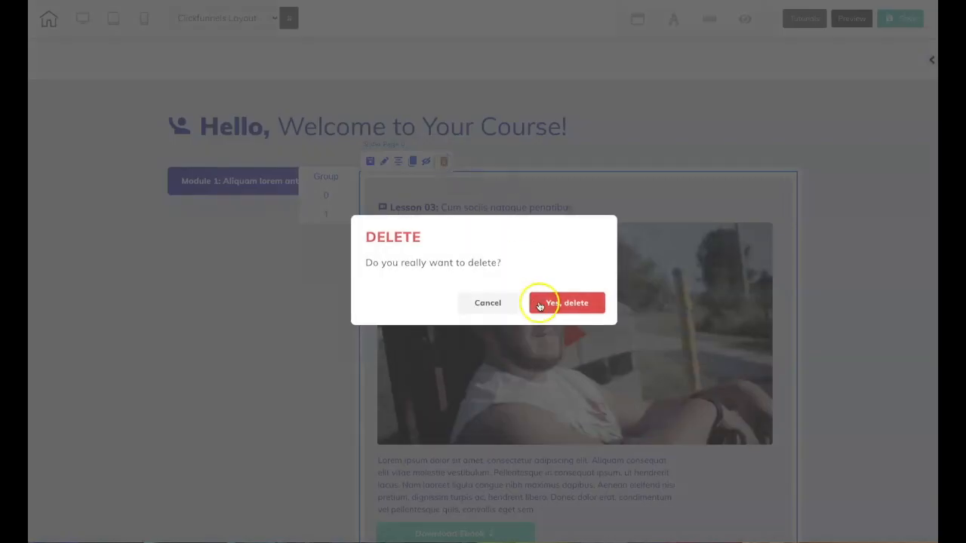
left_click(540, 304)
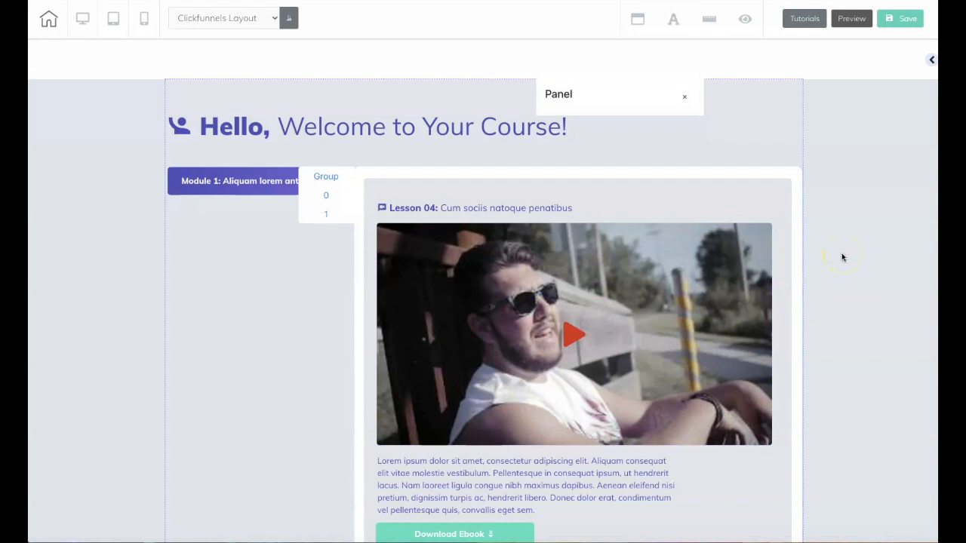
left_click(874, 250)
left_click(326, 196)
left_click(319, 198)
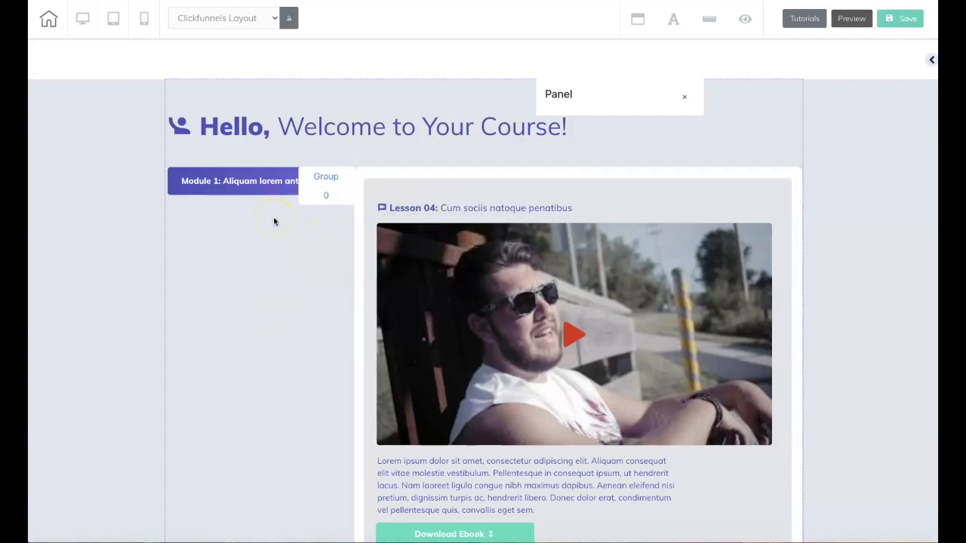
- Open the background settings of the "Hello, Welcome to Your Course!" panel and its solid color picker
left_click(84, 142)
left_click(84, 140)
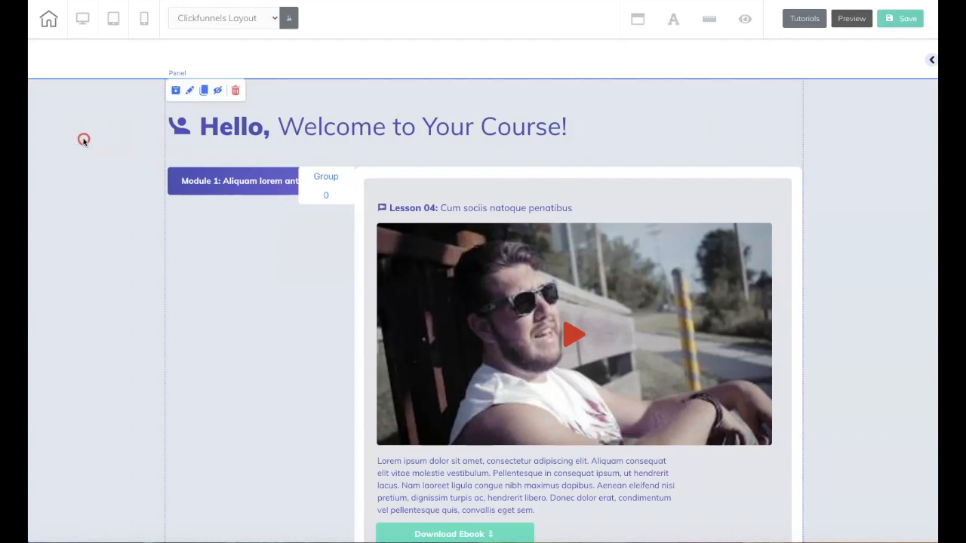
left_click(84, 141)
scroll(649, 220, "up", 10)
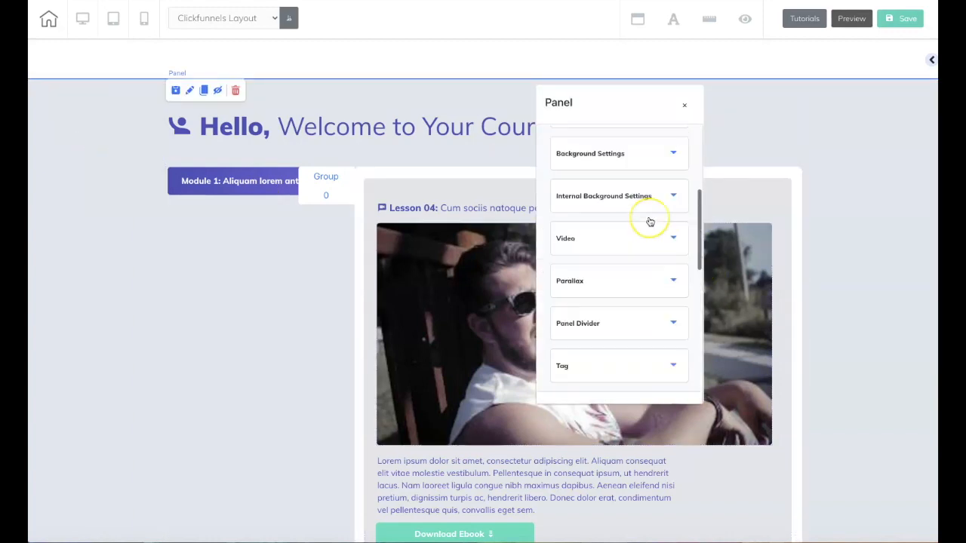
left_click(674, 162)
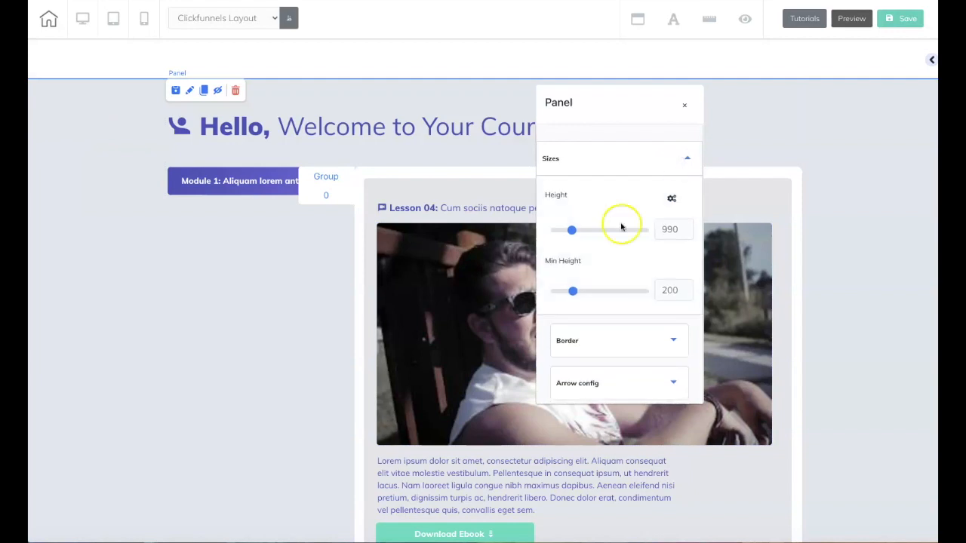
scroll(601, 285, "down", 1)
scroll(602, 285, "down", 2)
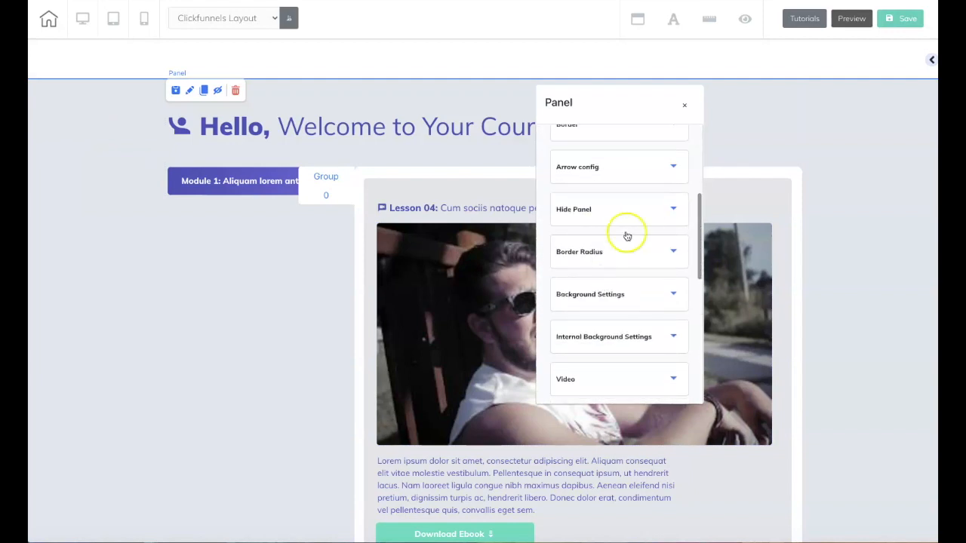
left_click(643, 295)
scroll(641, 295, "down", 2)
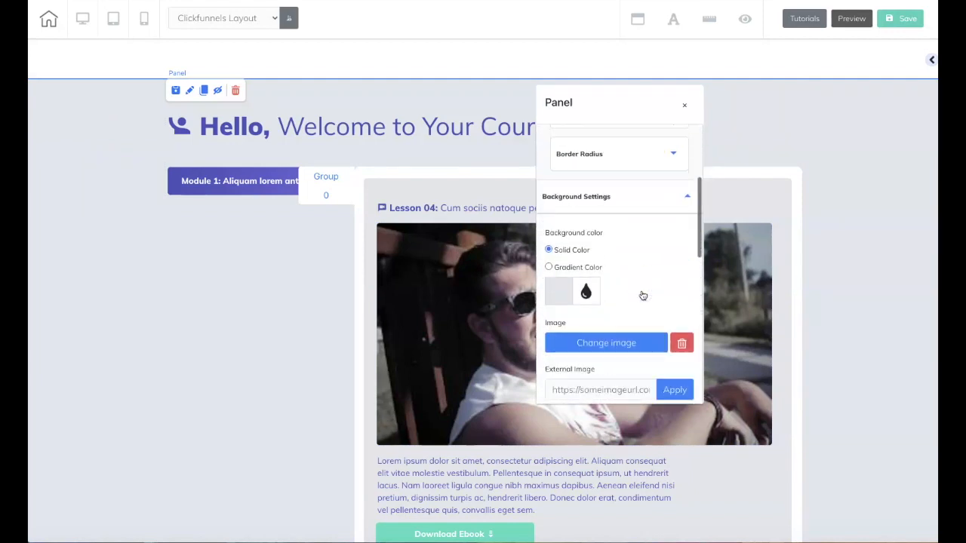
left_click(552, 264)
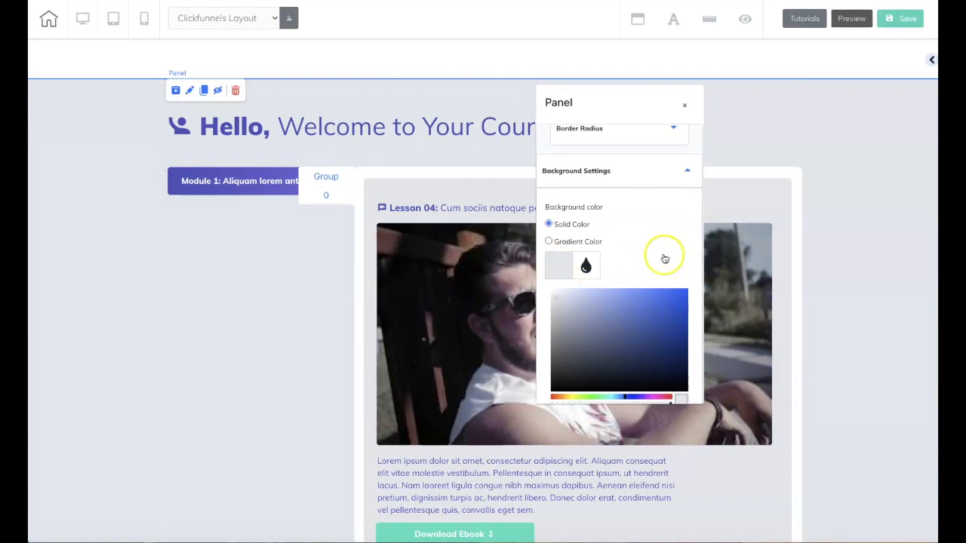
scroll(665, 256, "down", 2)
- Search the user files for "back" and apply the "background2" image as the course panel's background
left_click(617, 380)
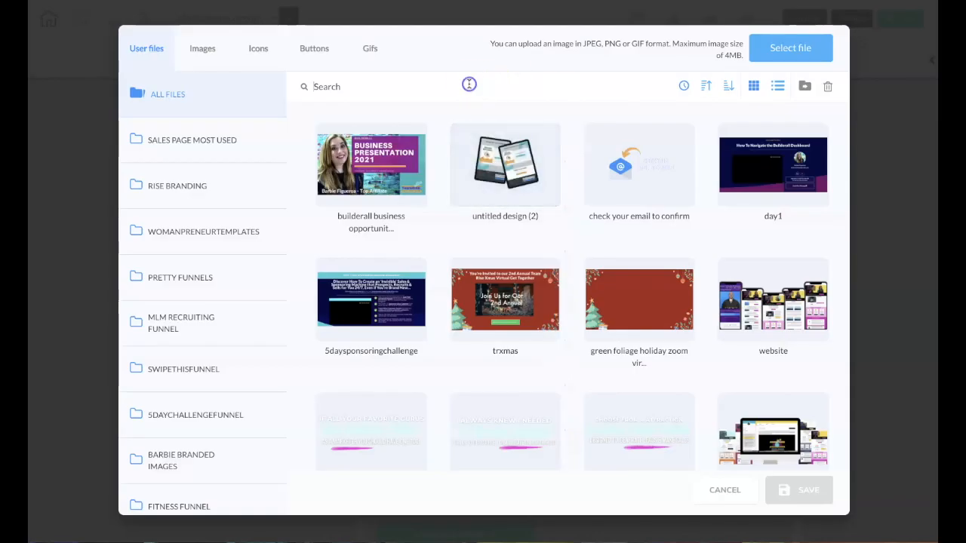
left_click(469, 86)
type("back")
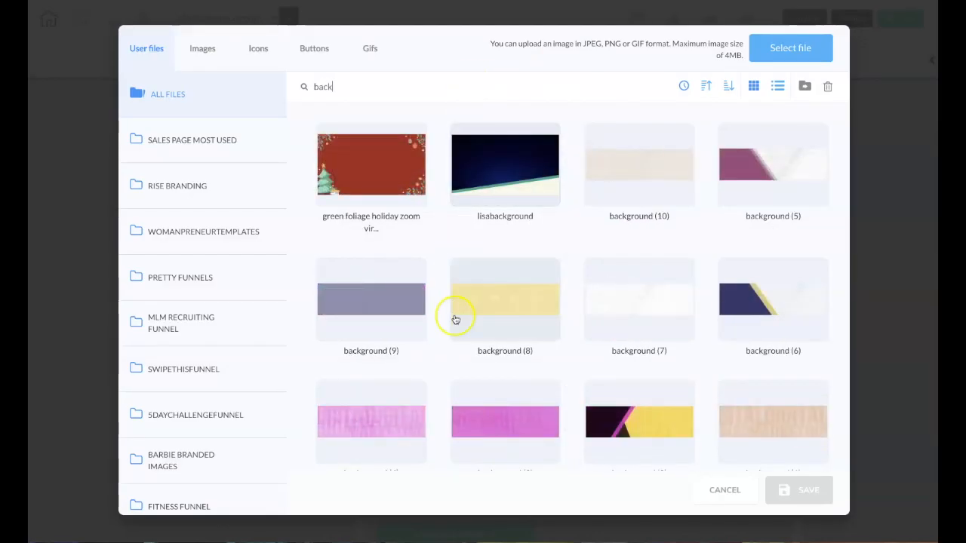
scroll(456, 320, "down", 1)
scroll(456, 320, "down", 4)
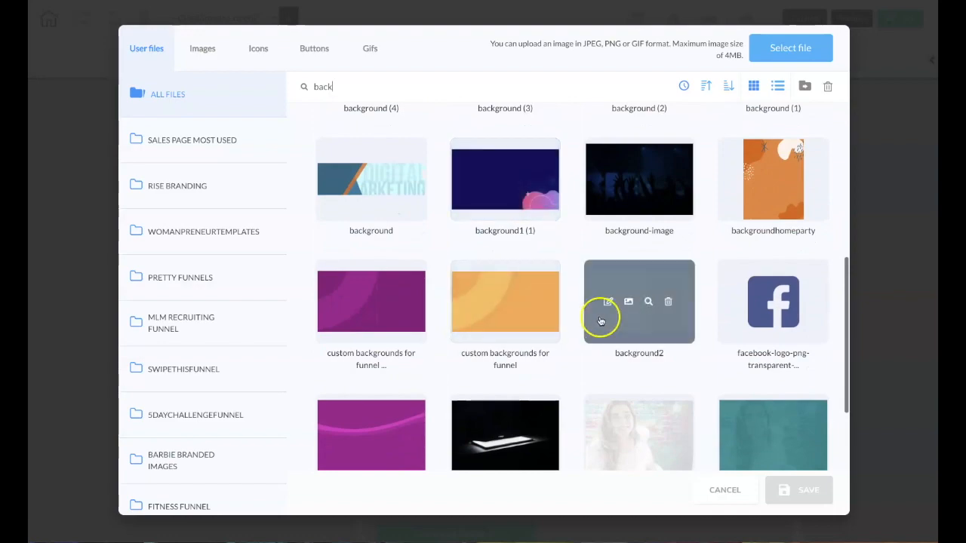
left_click(604, 318)
left_click(802, 491)
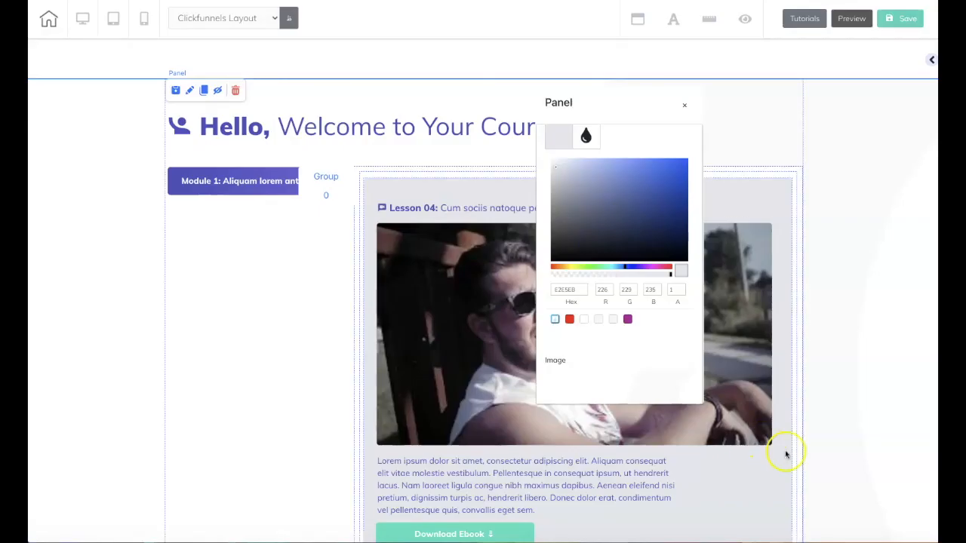
- Change the solid background color of the box around the Lesson 04 content to white
left_click(408, 191)
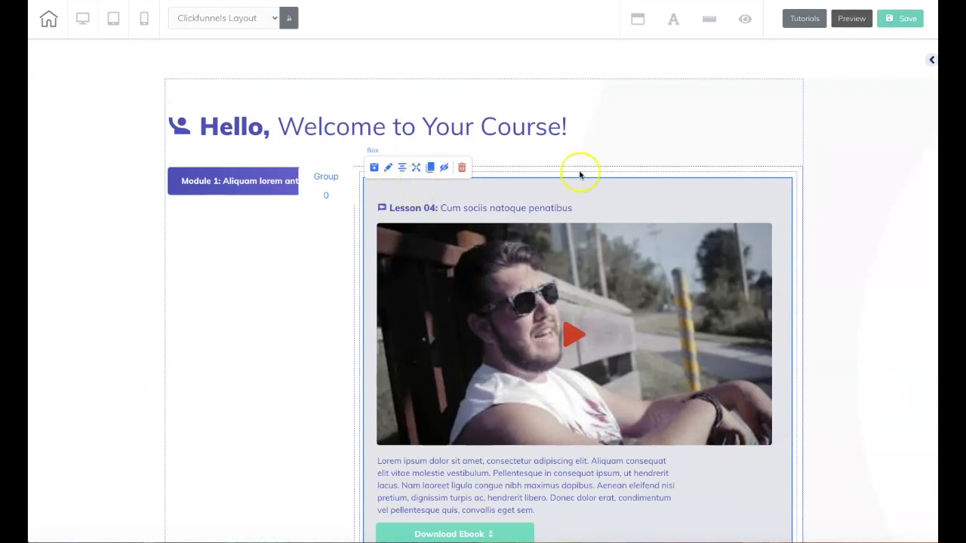
left_click(643, 190)
scroll(618, 287, "up", 4)
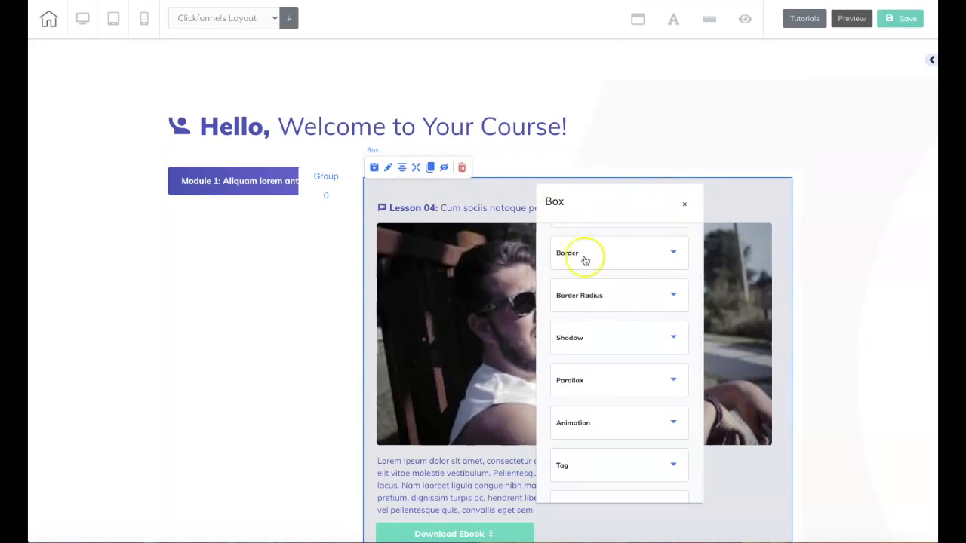
scroll(591, 290, "up", 3)
left_click(604, 301)
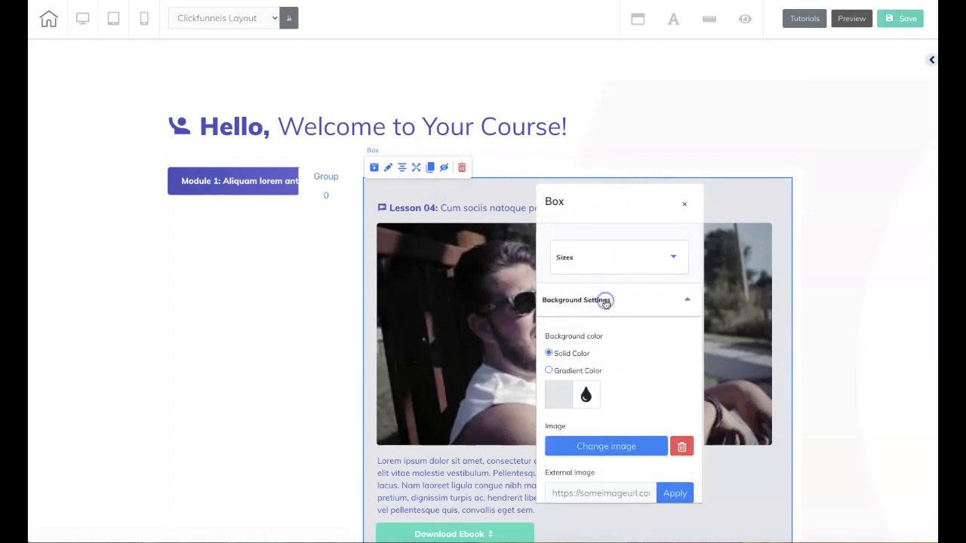
scroll(603, 302, "down", 1)
left_click(557, 356)
scroll(554, 362, "down", 1)
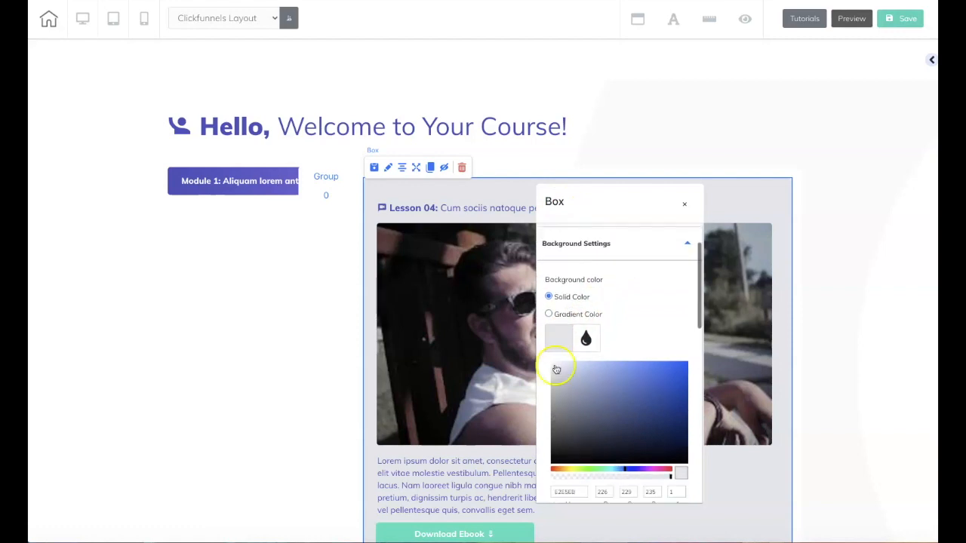
left_click(845, 220)
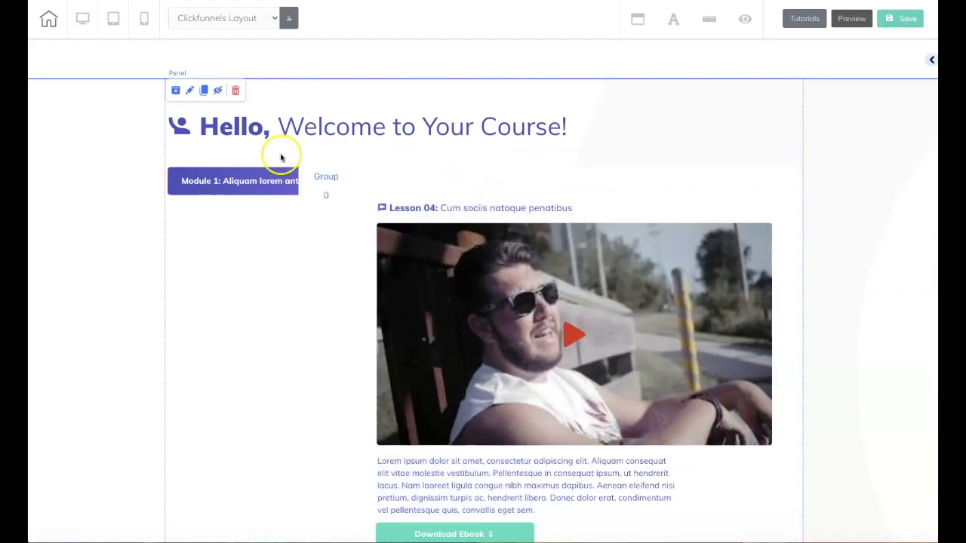
- Center the "Hello, Welcome to Your Course!" headline element horizontally in its panel
left_click(218, 119)
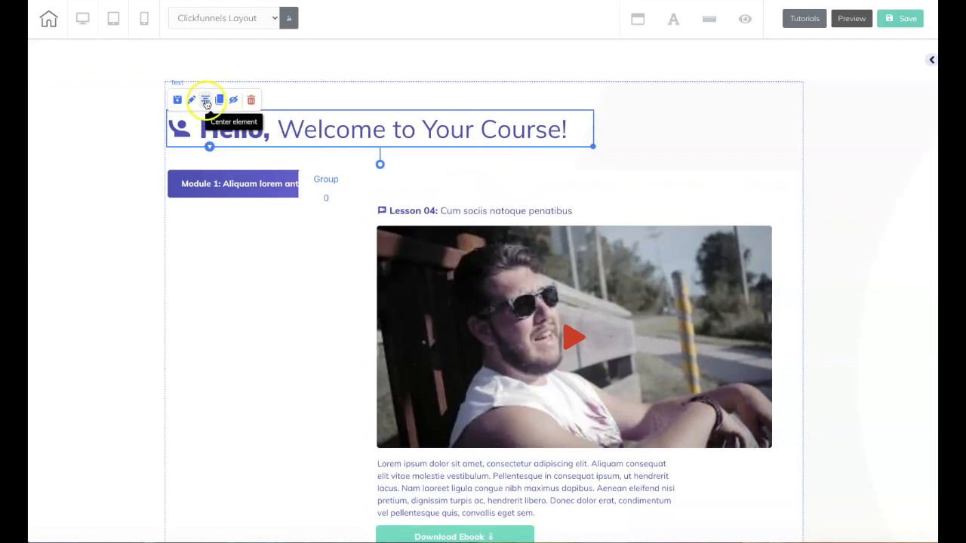
left_click(205, 100)
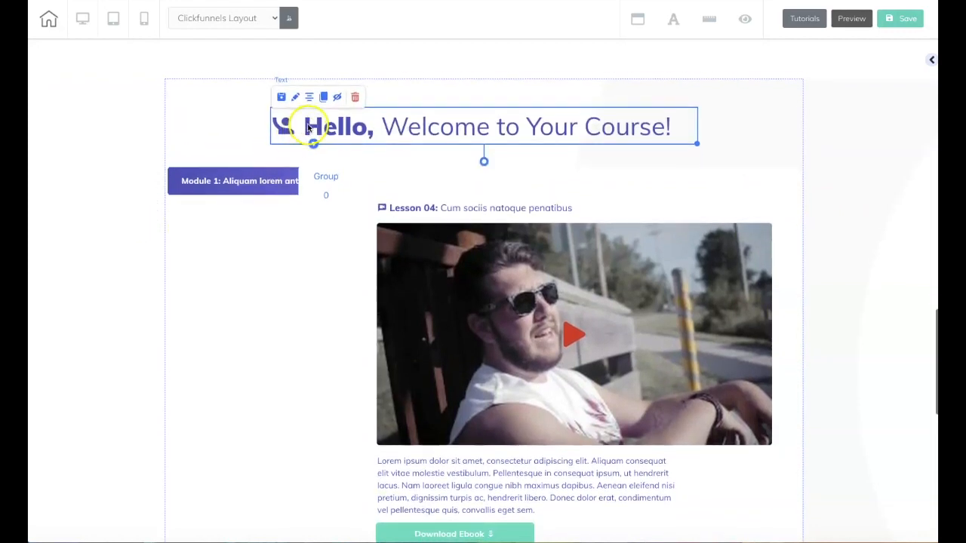
scroll(310, 128, "down", 1)
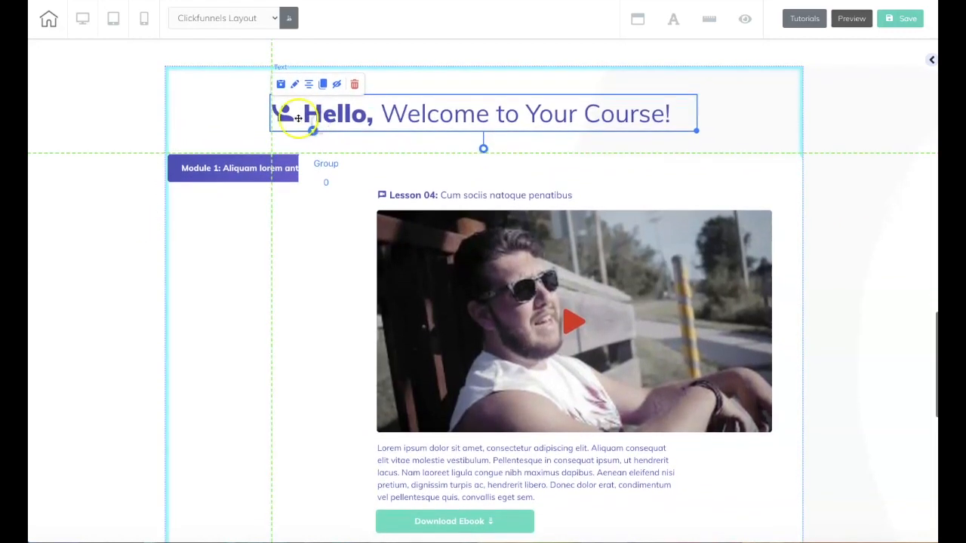
scroll(302, 123, "down", 1)
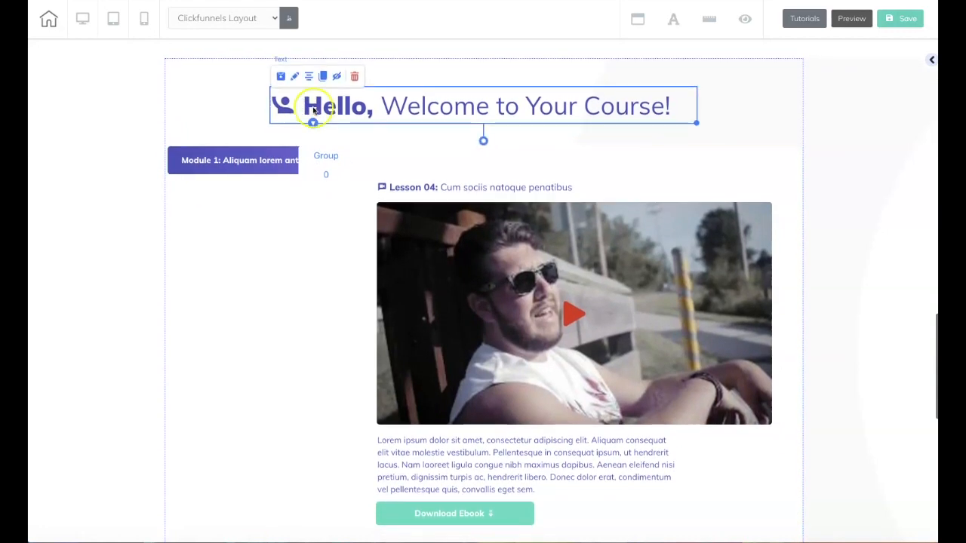
- Replace the leading icon and the word "Hello" in the course headline with "Hi"
double_click(368, 109)
left_click_drag(369, 110, 280, 105)
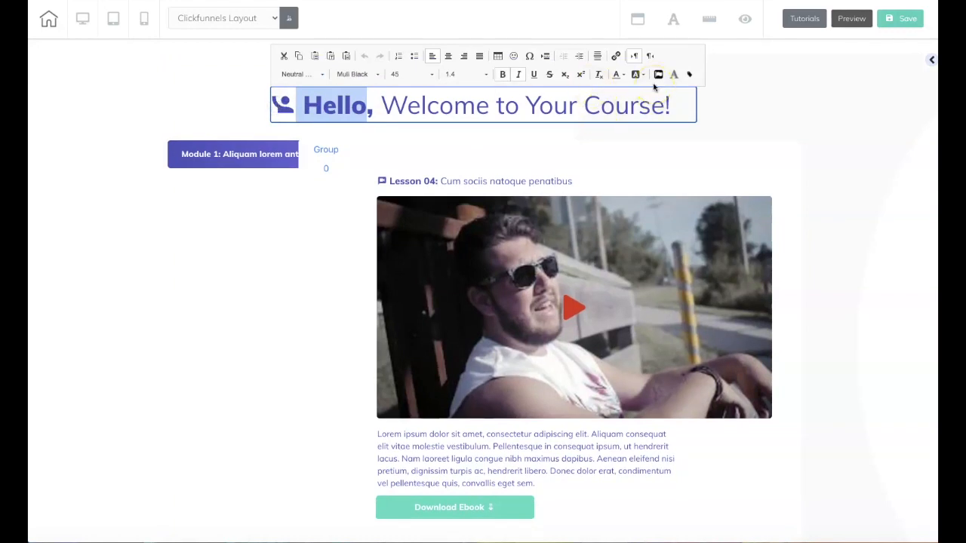
type("Hi")
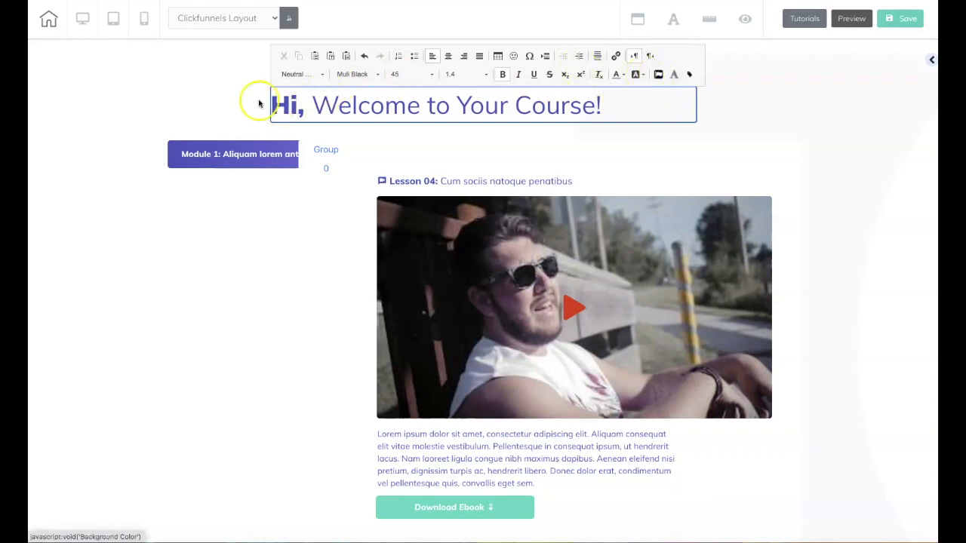
- Insert the filled circular account icon before "Hi" in the headline, separated by a space
left_click(659, 74)
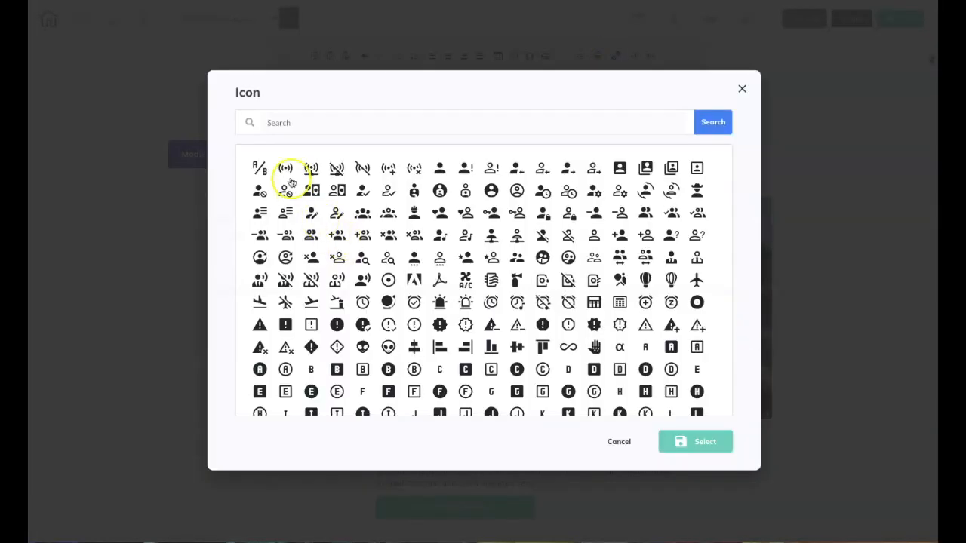
left_click(259, 258)
left_click(703, 443)
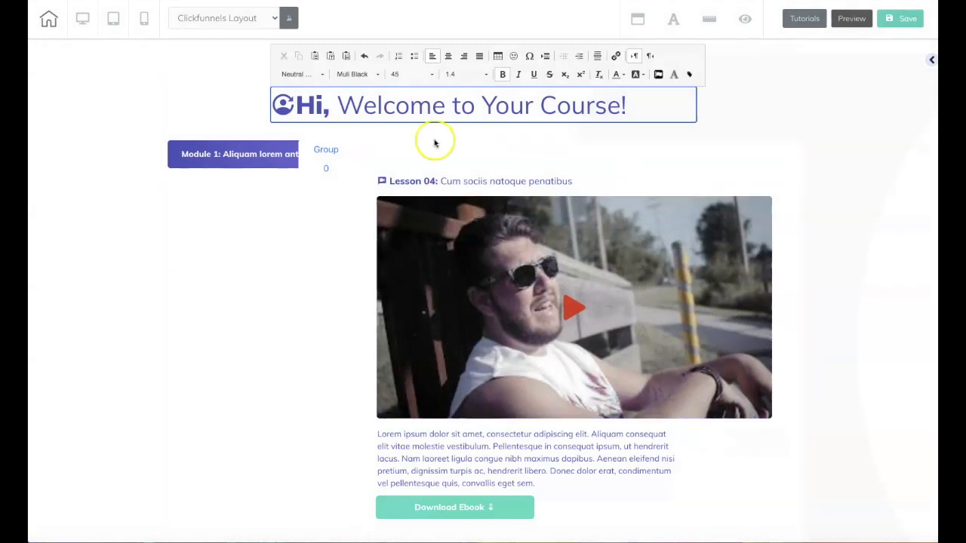
left_click(252, 113)
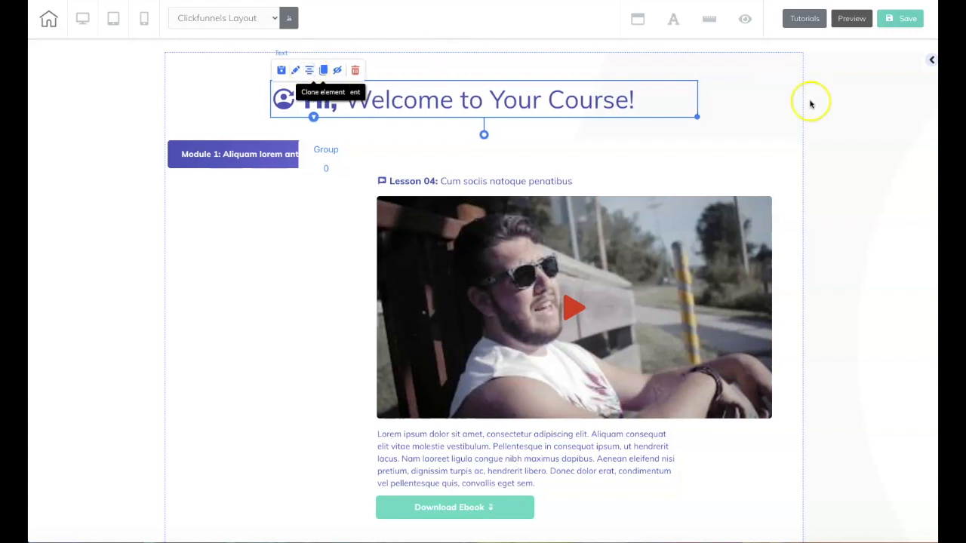
- Center-align the "Hi, Welcome to Your Course!" text within its text element
left_click(638, 108)
left_click_drag(638, 103, 275, 100)
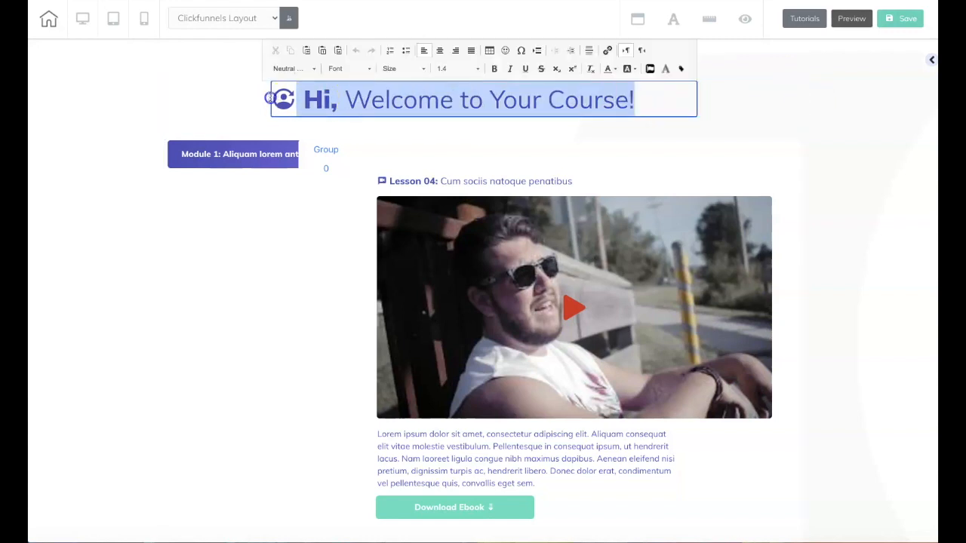
left_click(440, 50)
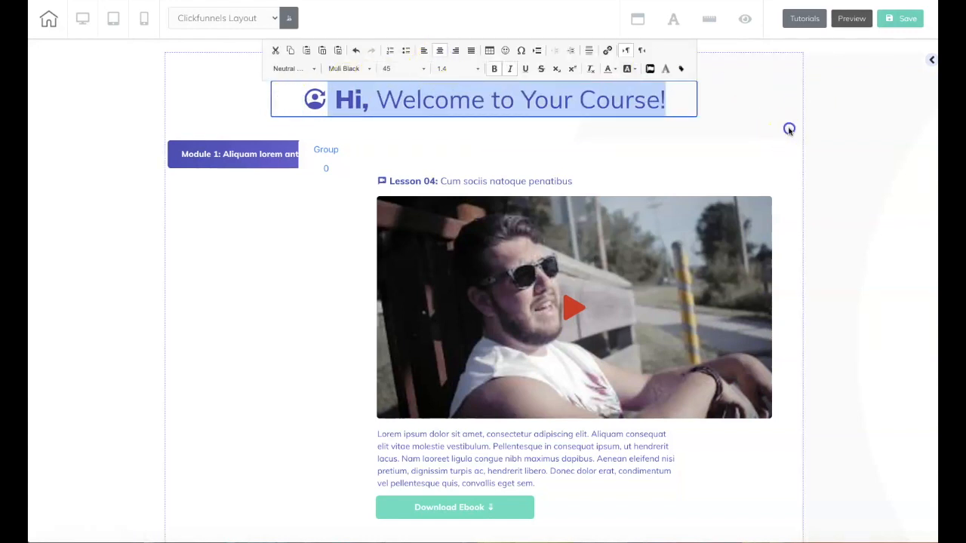
- Delete the Lesson 05 and Lesson 04 buttons from the expanded Module 1 accordion
left_click(878, 139)
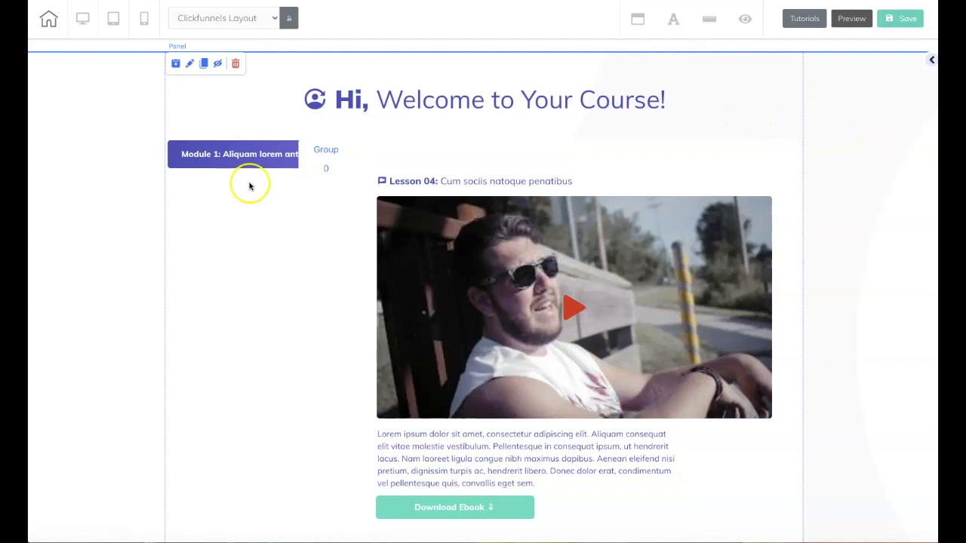
left_click(200, 167)
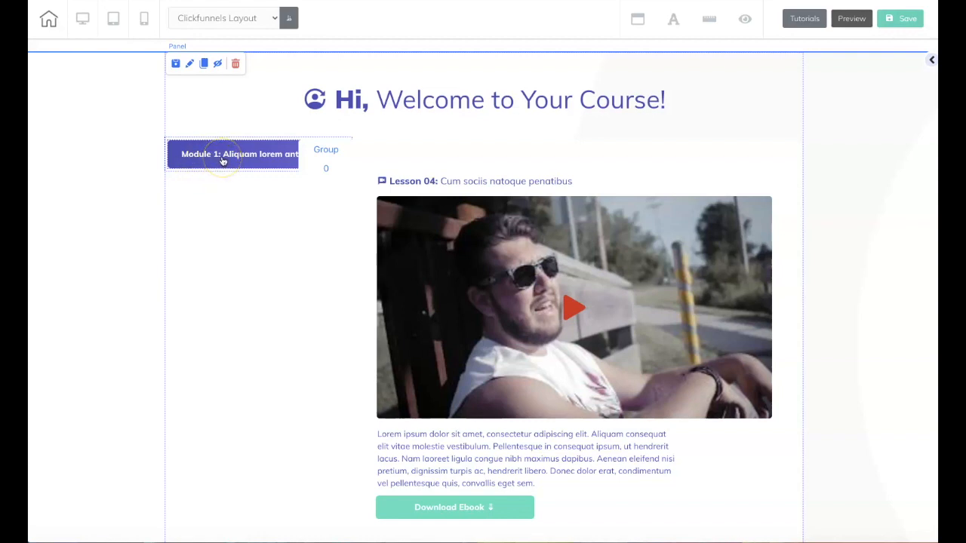
left_click(222, 160)
left_click(337, 317)
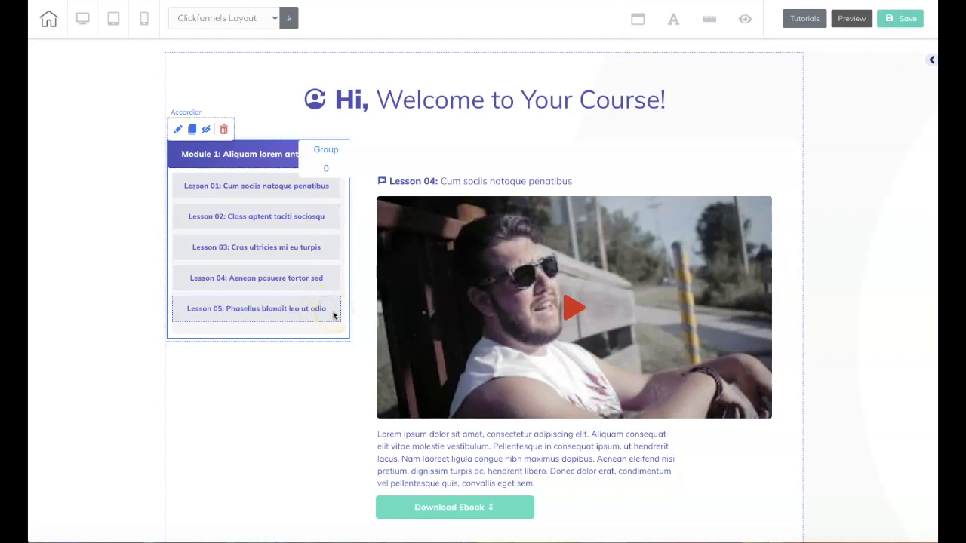
left_click(333, 314)
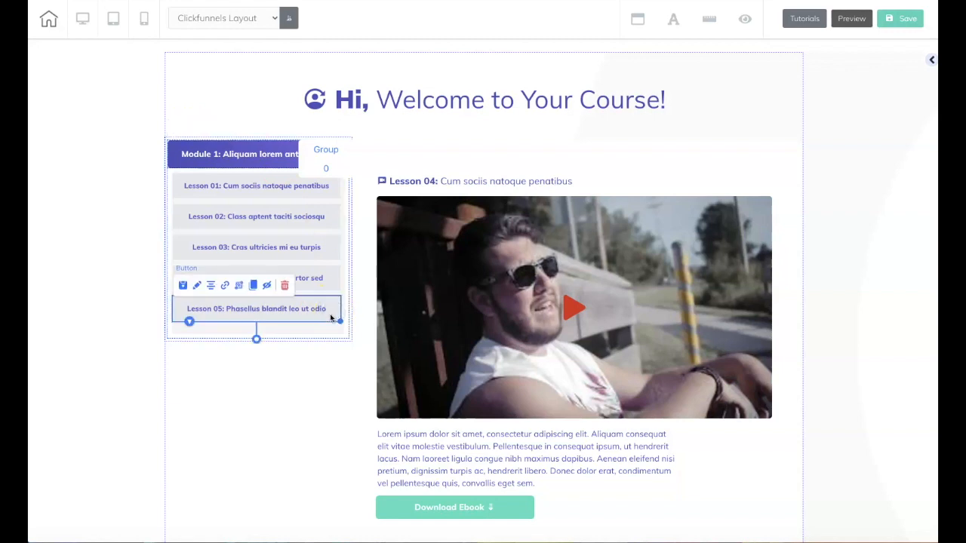
left_click(281, 285)
left_click(552, 303)
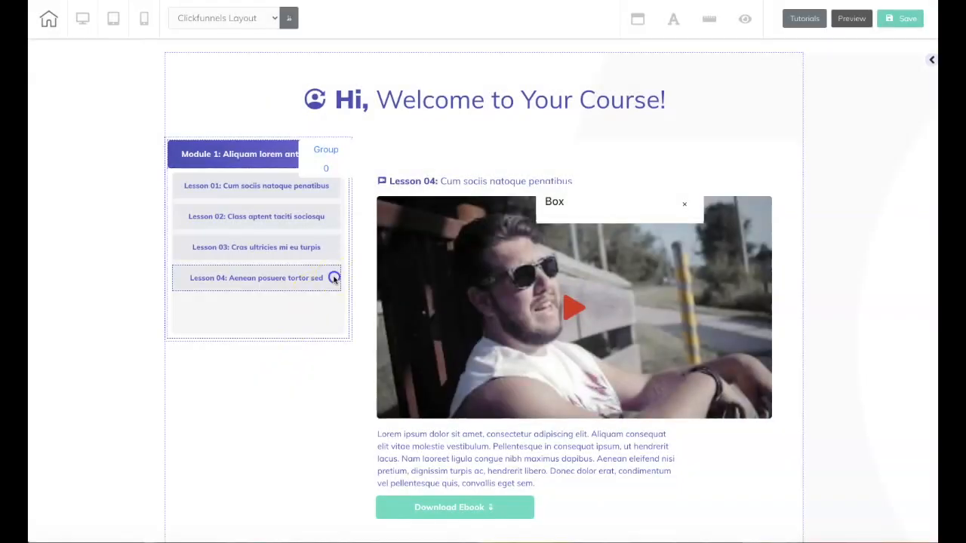
left_click(334, 278)
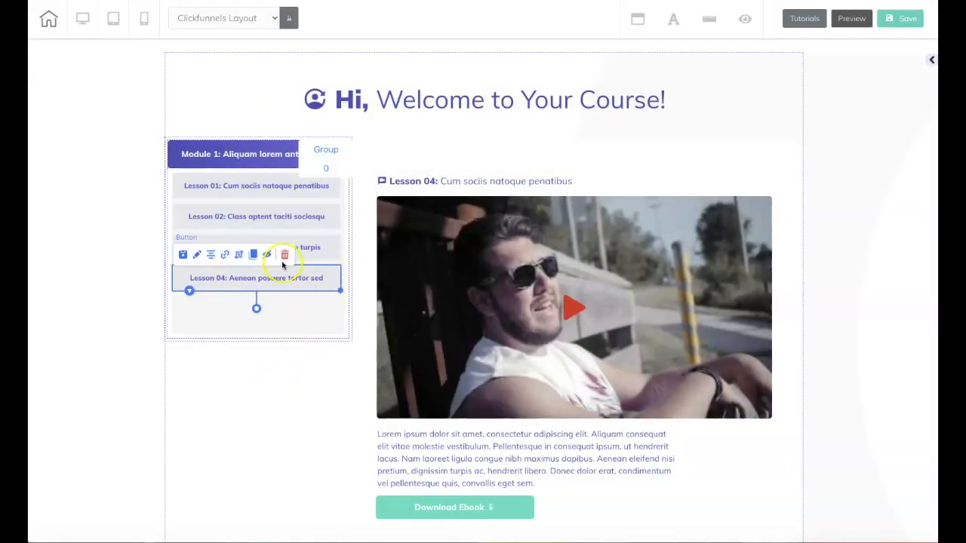
left_click(285, 254)
left_click(554, 306)
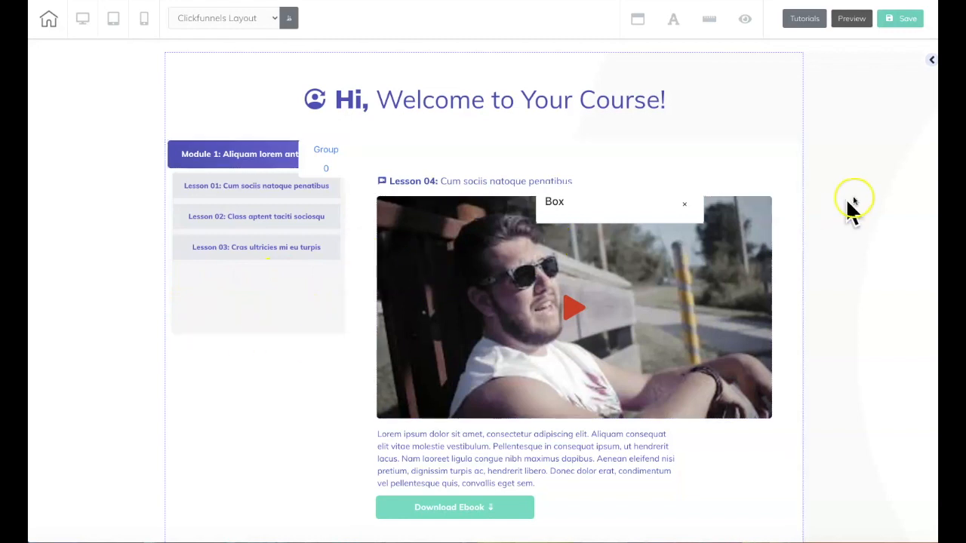
- Add the square-cornered solid green "Register Now" button element to the Module 1 accordion
left_click(932, 62)
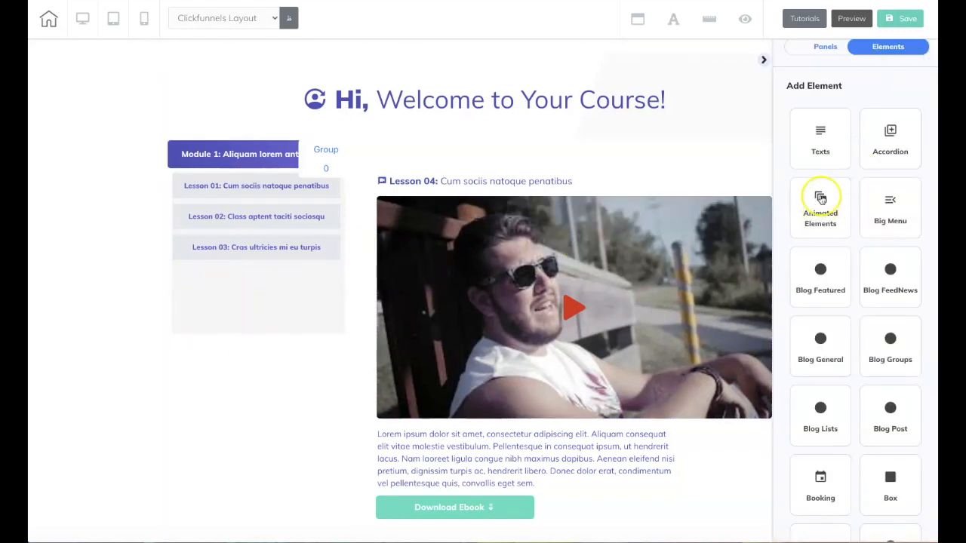
scroll(832, 151, "up", 1)
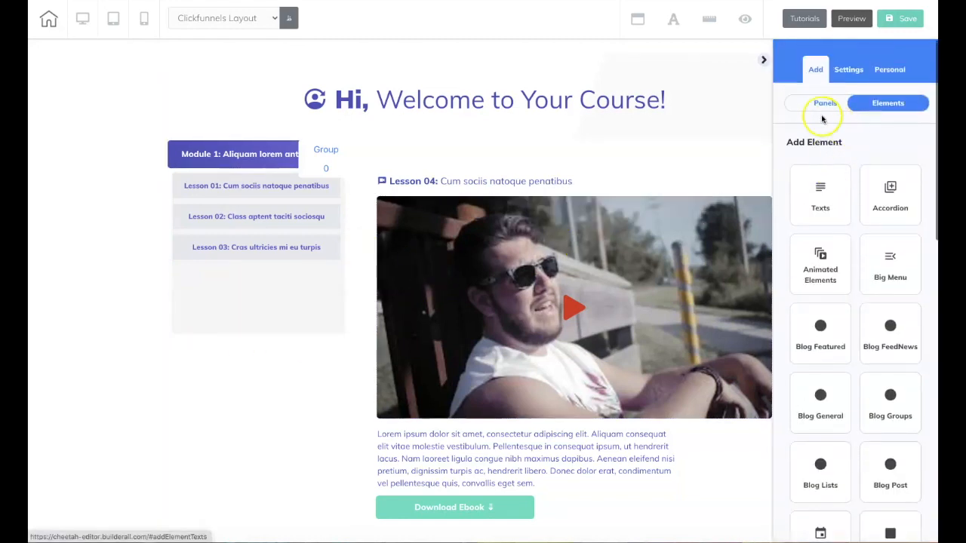
scroll(840, 232, "down", 5)
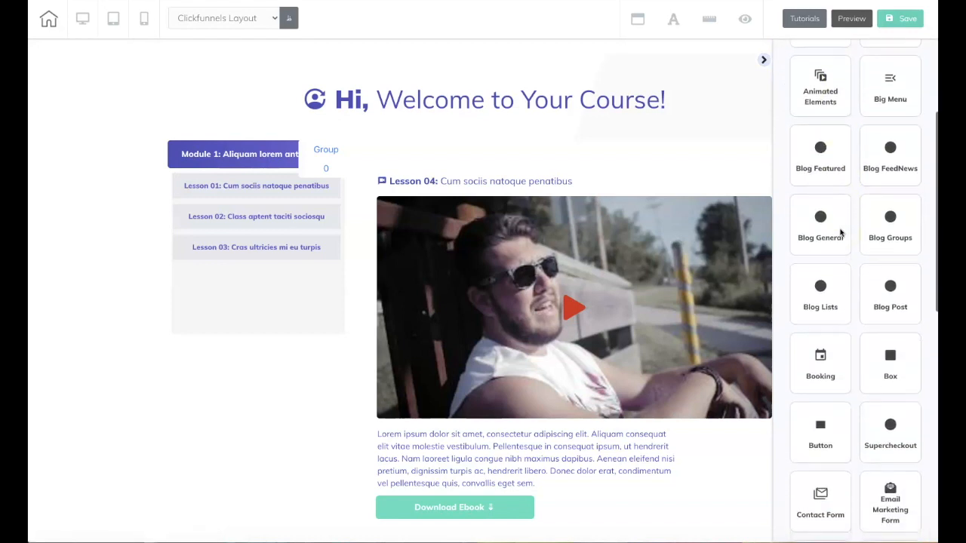
left_click(820, 336)
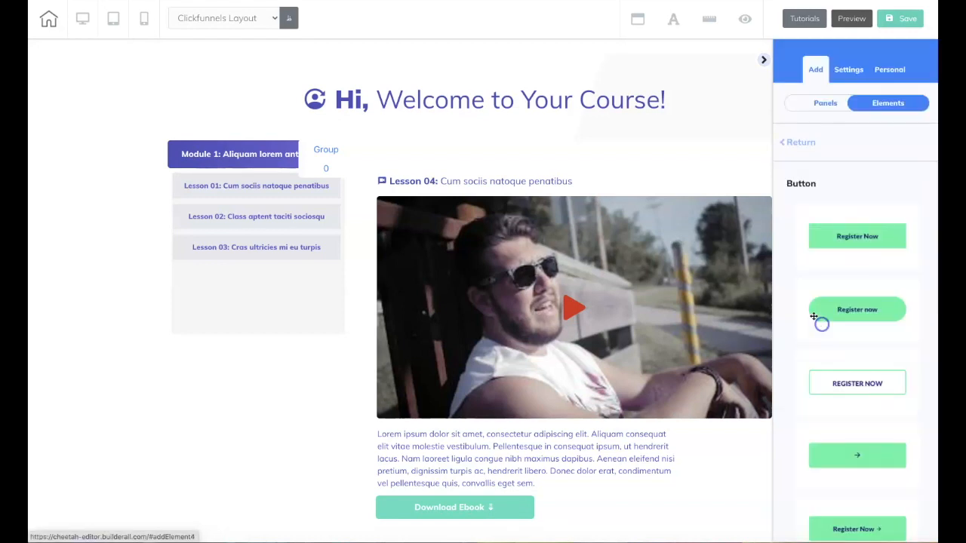
left_click_drag(840, 238, 221, 308)
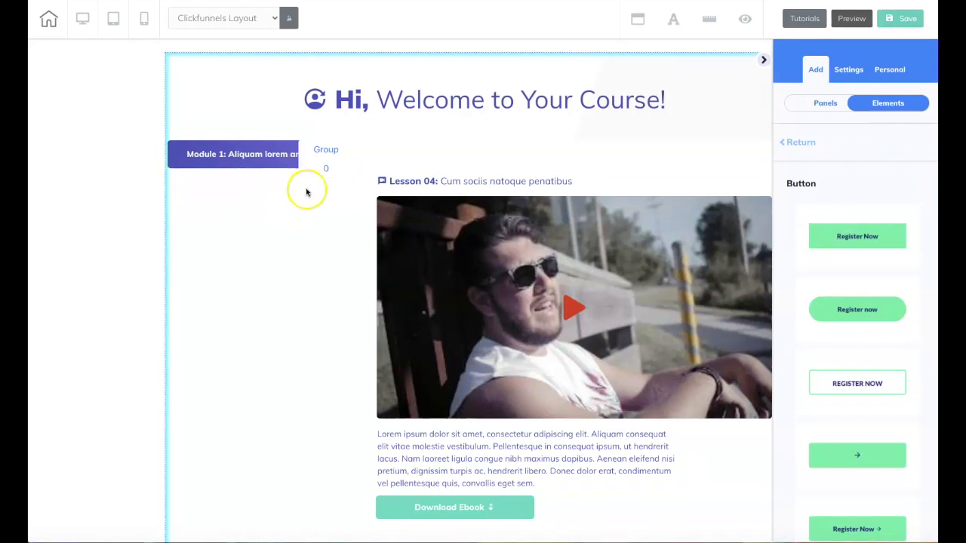
- Position the "Register Now" button below Lesson 03 in the accordion and widen it to about 291
left_click(261, 165)
left_click_drag(261, 270, 270, 278)
left_click(259, 167)
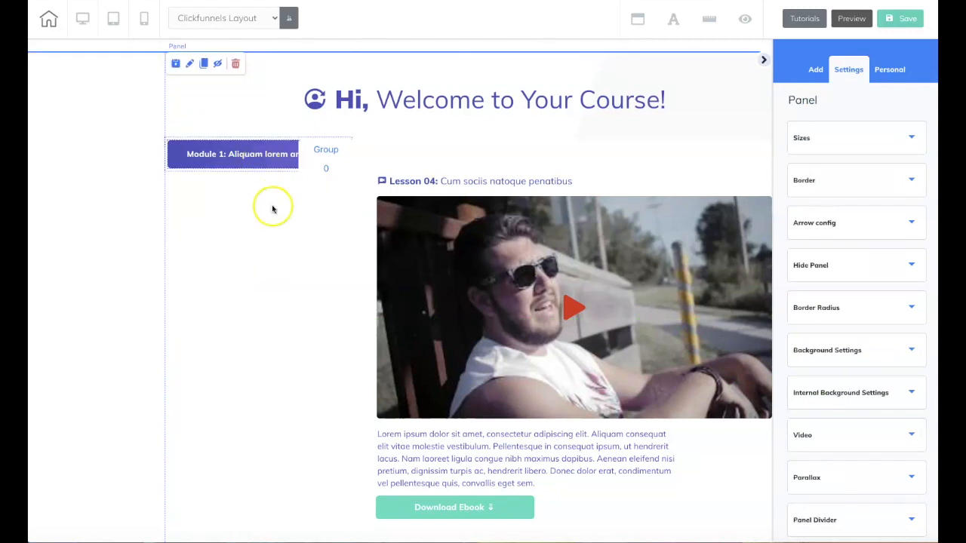
left_click(287, 294)
left_click_drag(291, 297, 340, 299)
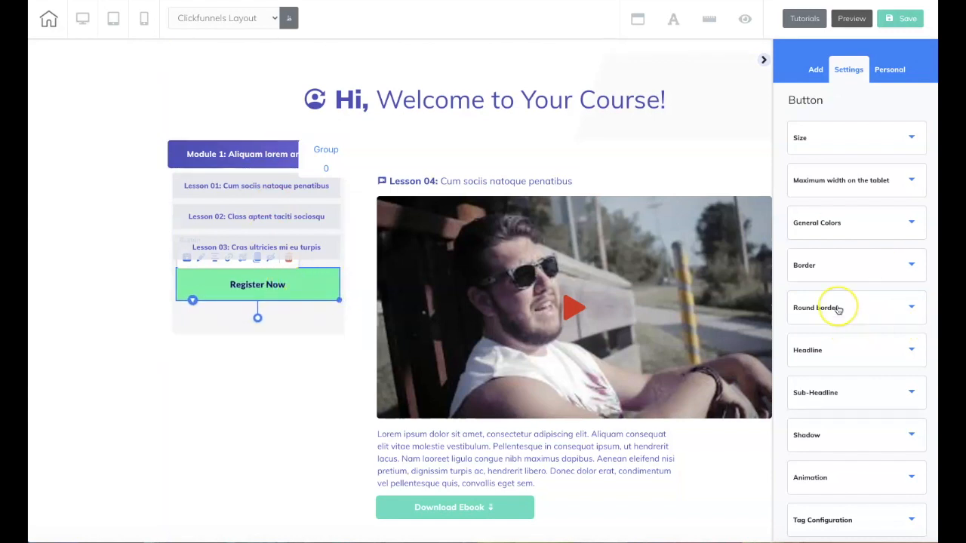
- Change the new green button's headline text to "Download PDF"
scroll(840, 308, "down", 1)
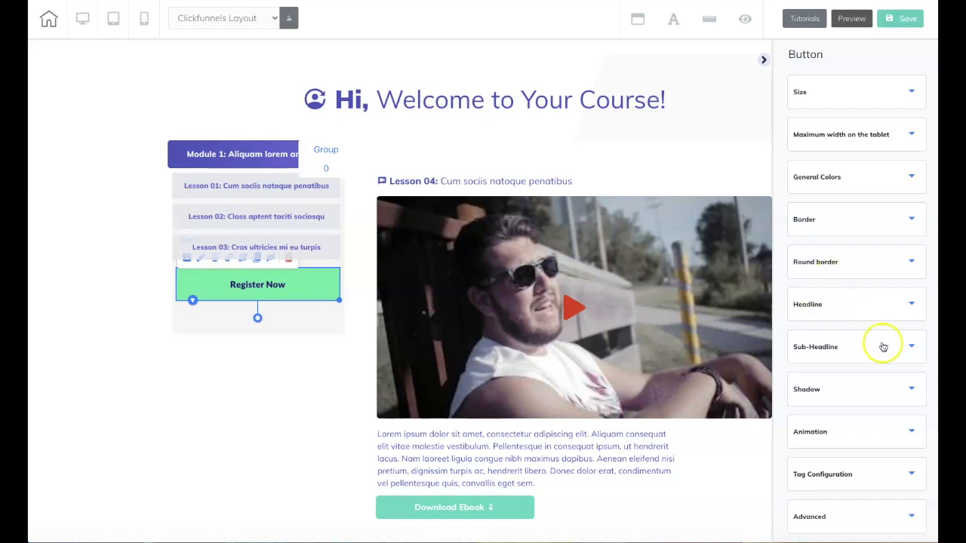
left_click(882, 307)
left_click_drag(862, 363, 772, 363)
type("Download PDF")
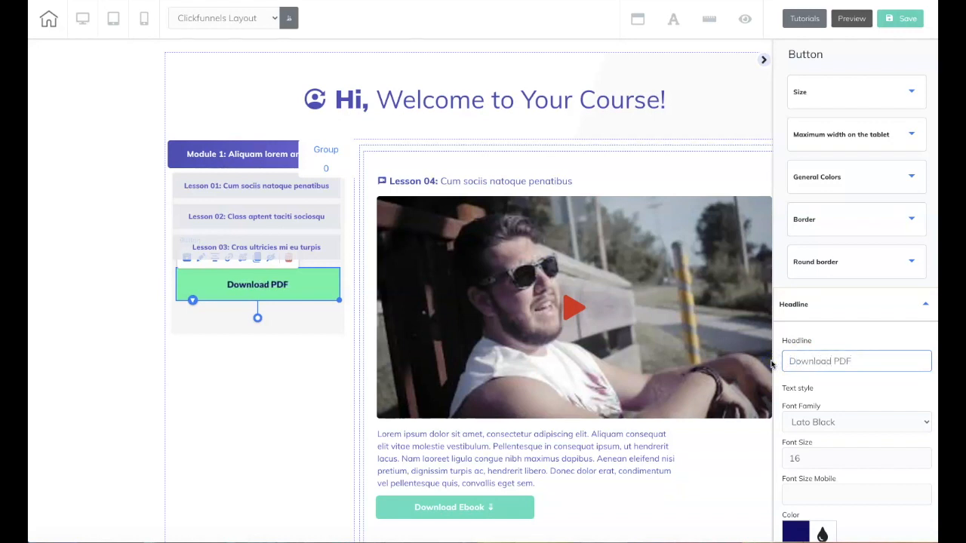
left_click(283, 377)
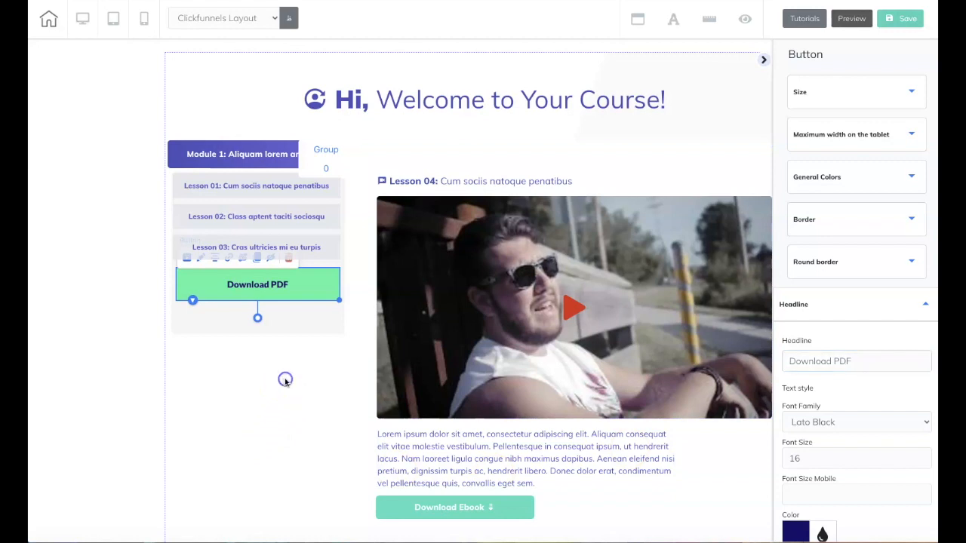
- Reduce the Module 1 accordion's container height to 244 so it ends just below the Download PDF button
left_click(252, 323)
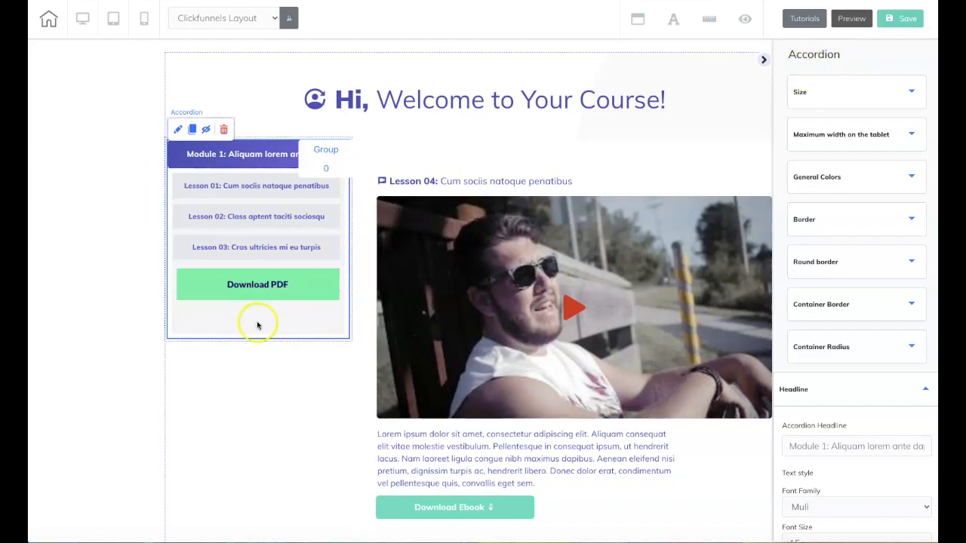
left_click(845, 98)
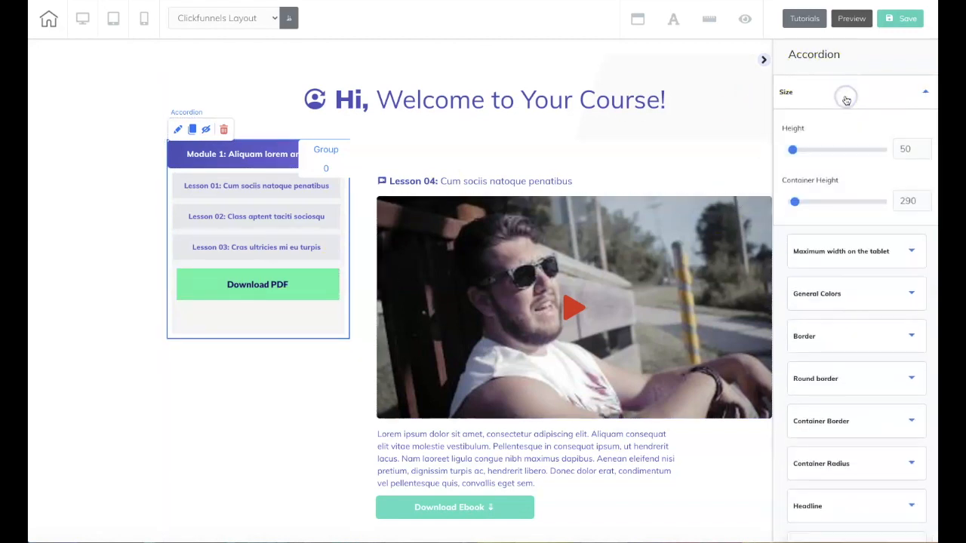
left_click(925, 204)
left_click(925, 204)
left_click(925, 203)
left_click(925, 204)
left_click(925, 204)
left_click(926, 204)
left_click(925, 204)
left_click(925, 203)
left_click(925, 203)
left_click(926, 204)
left_click(925, 204)
left_click(925, 204)
left_click(926, 204)
left_click(926, 204)
left_click(926, 204)
left_click(925, 204)
left_click(926, 204)
left_click(925, 204)
left_click(925, 204)
left_click(925, 204)
left_click(925, 204)
left_click(925, 204)
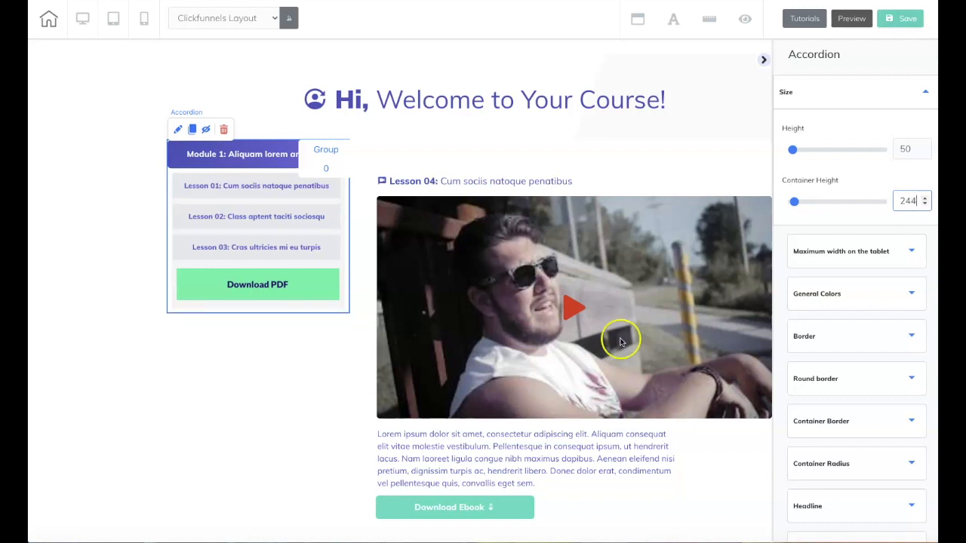
left_click(290, 354)
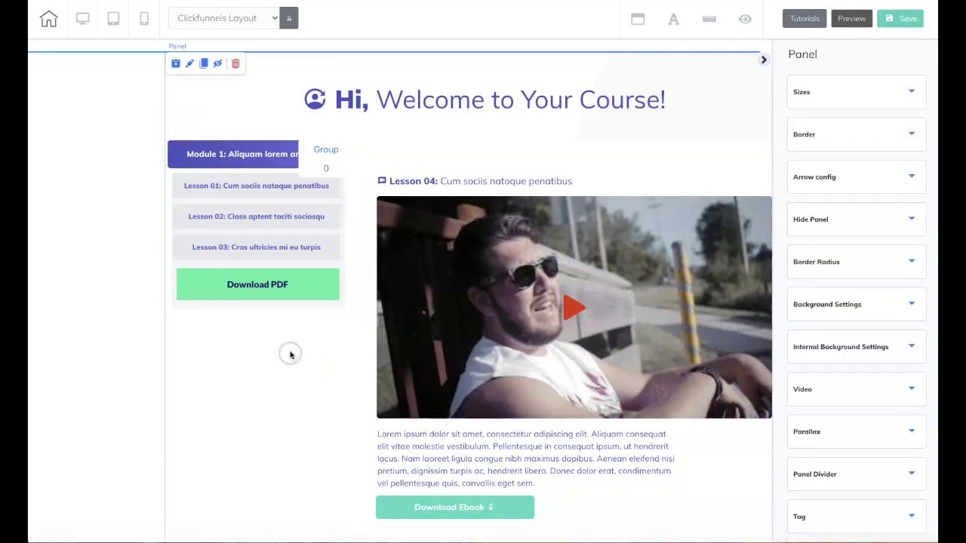
- Link the Download PDF button to a download of the "snowball activity tracker" file, clearing the file library's search filter to find it
left_click(273, 292)
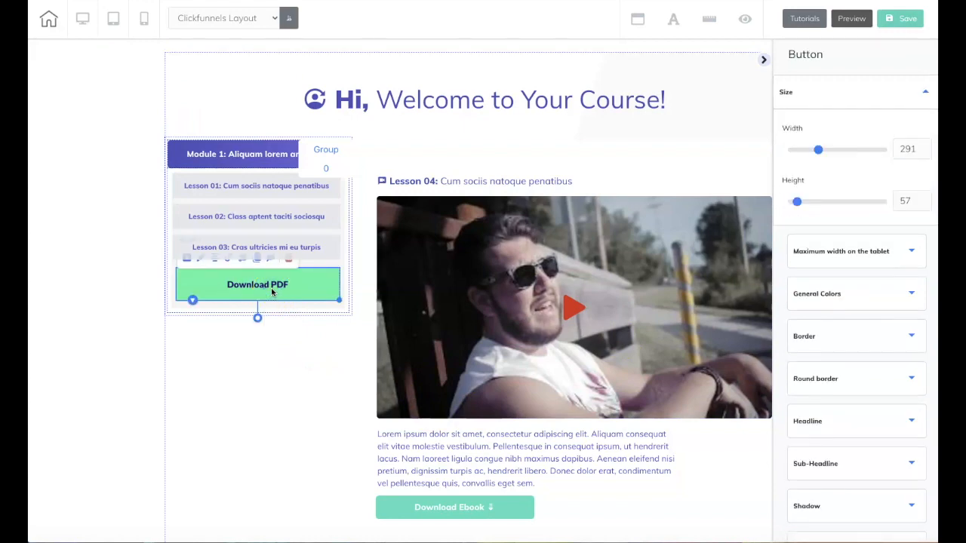
left_click(227, 263)
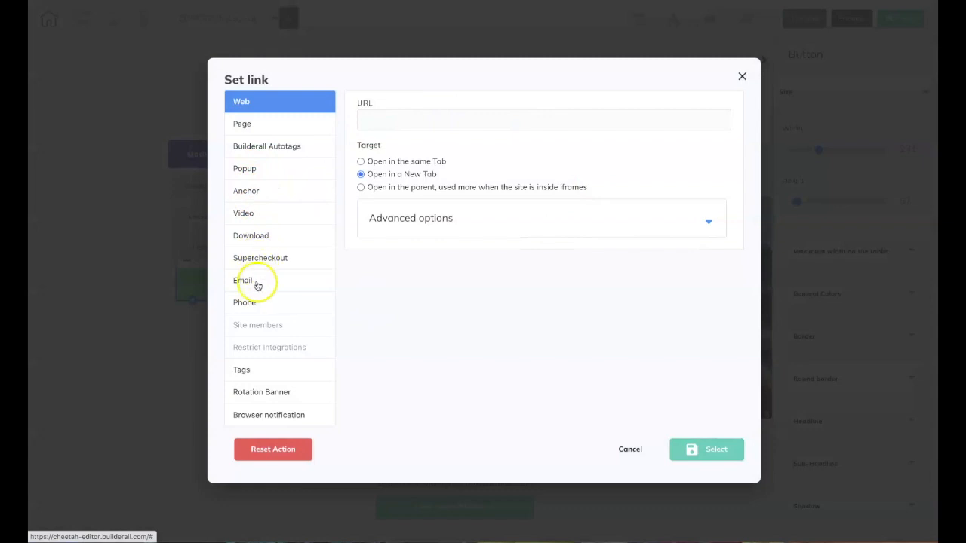
left_click(266, 238)
left_click(414, 128)
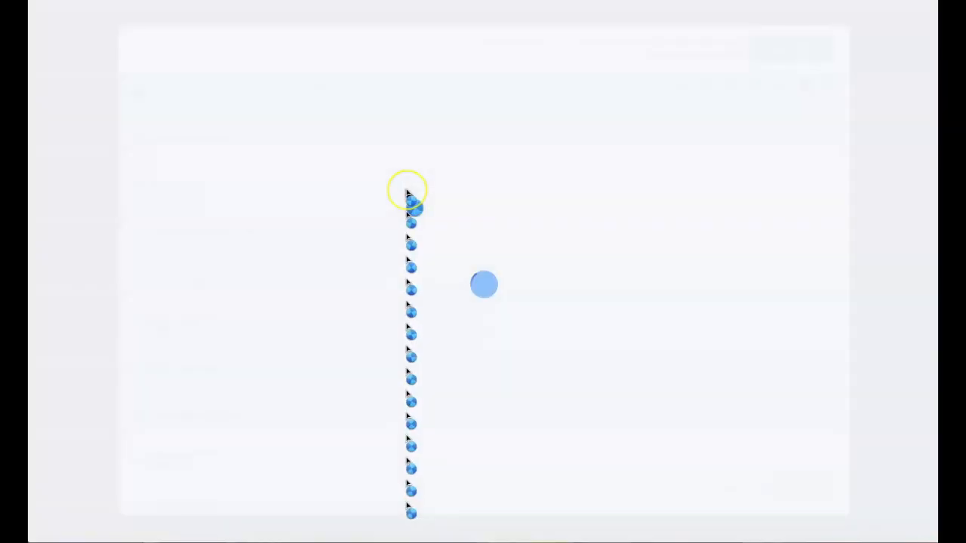
left_click(789, 50)
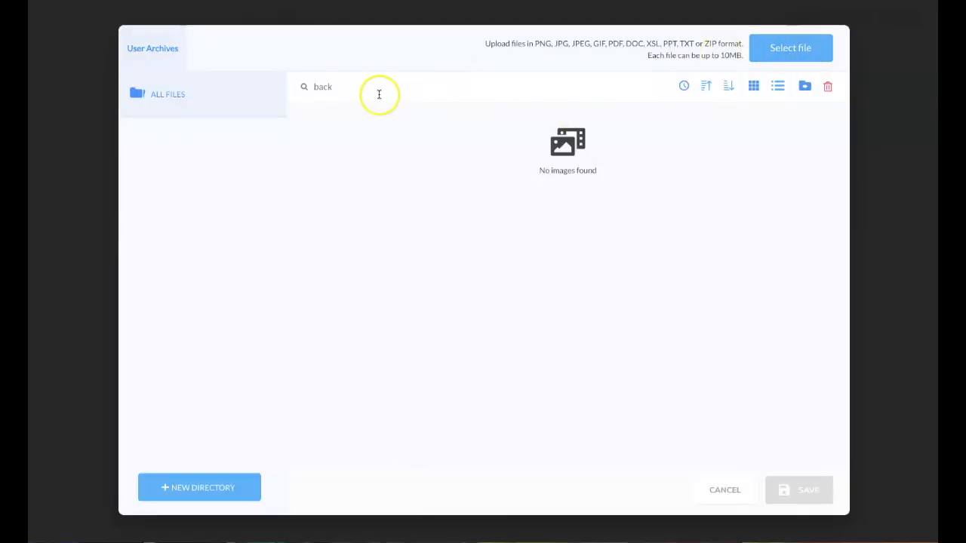
double_click(318, 86)
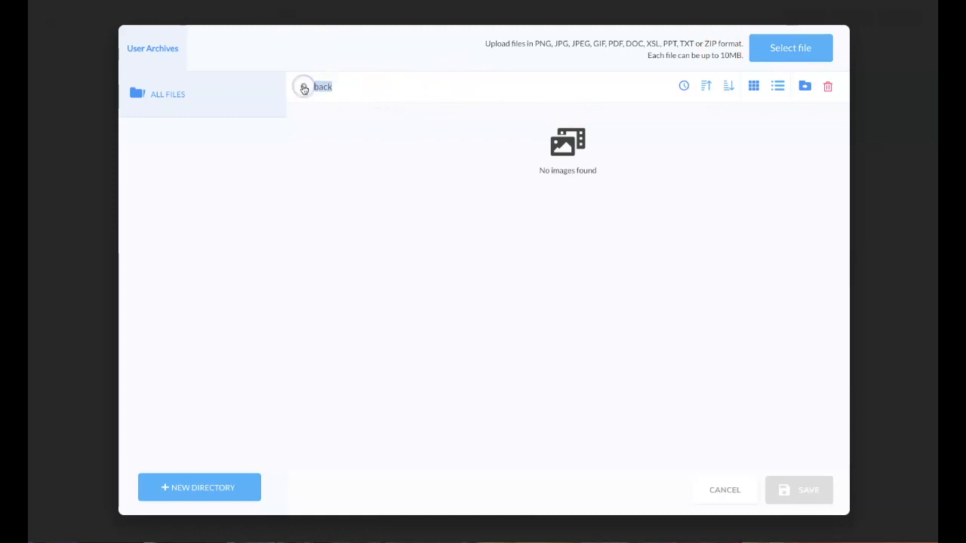
key("BackSpace")
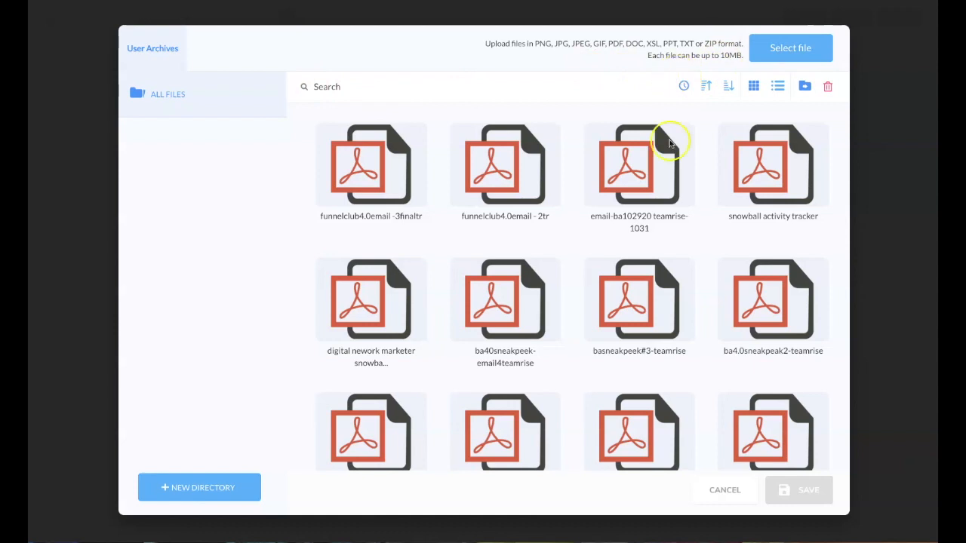
mouse_move(651, 347)
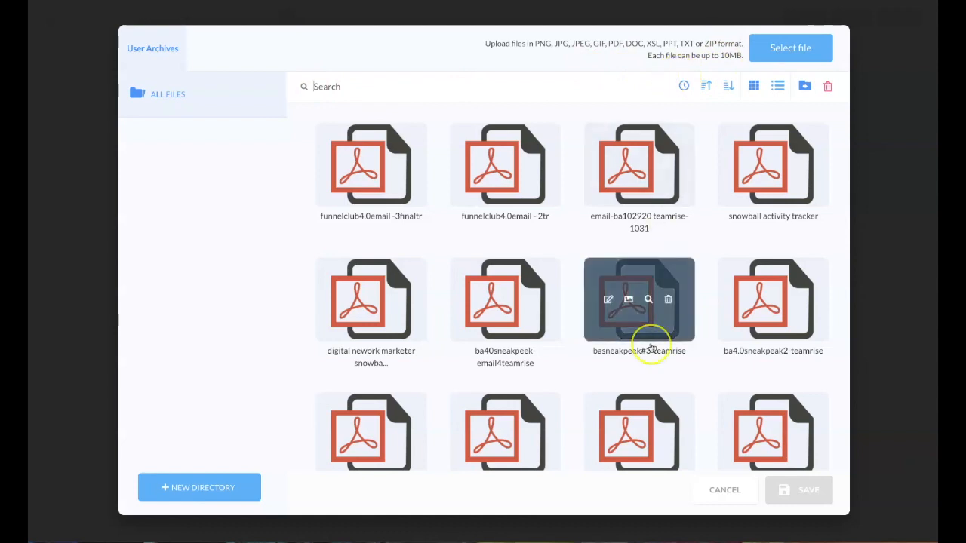
left_click(759, 202)
left_click(803, 489)
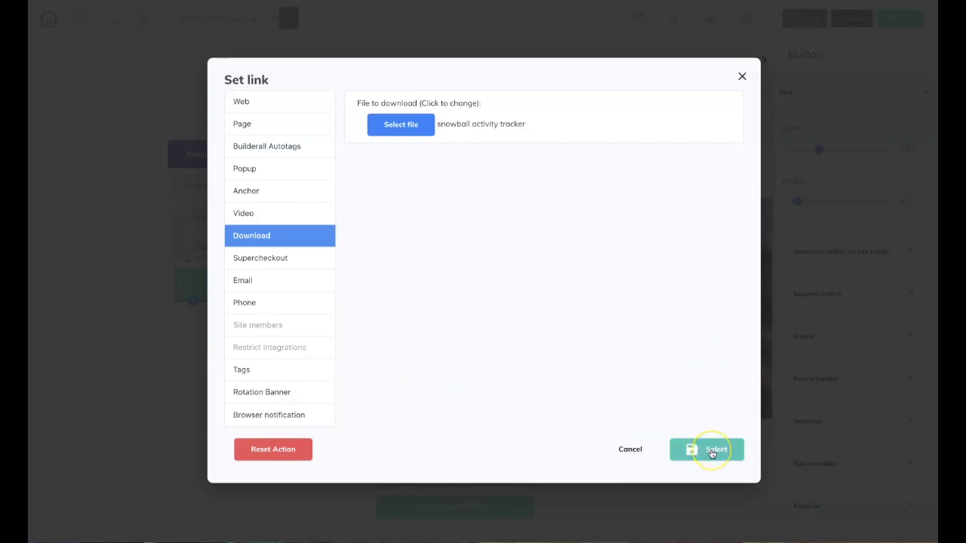
left_click(714, 451)
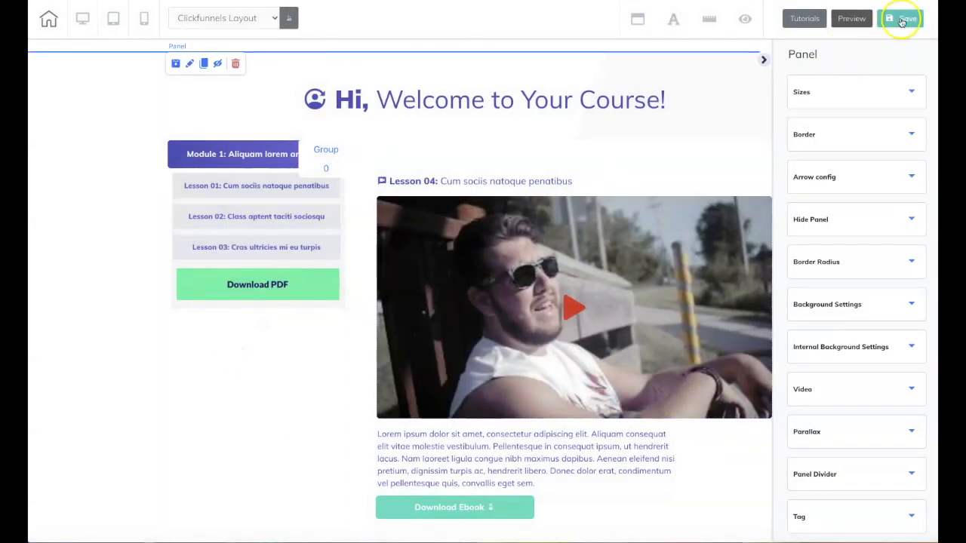
- Save the course page and publish the site, dismissing the publishing dialog
left_click(904, 18)
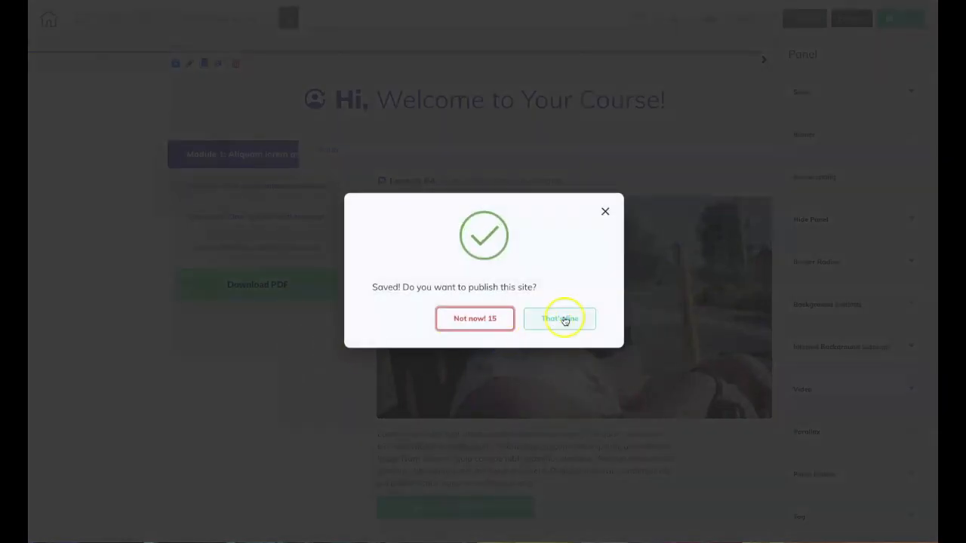
left_click(562, 320)
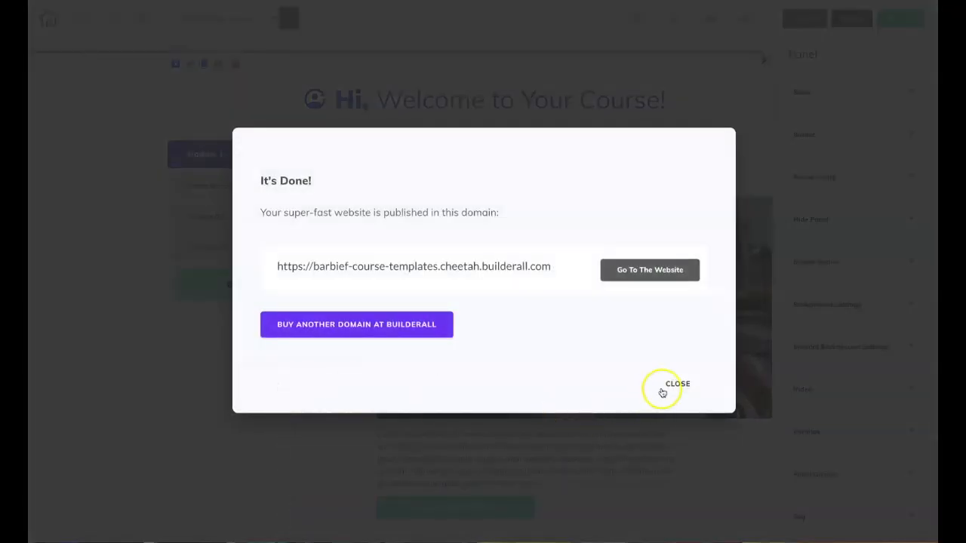
left_click(662, 390)
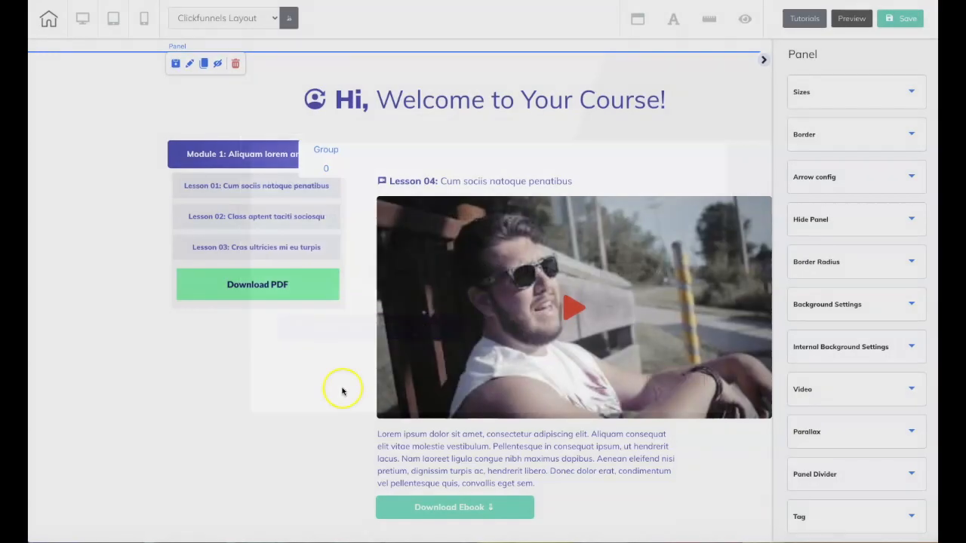
- Change the Module 1 accordion's headline to "Module 1: Getting Started"
left_click(252, 148)
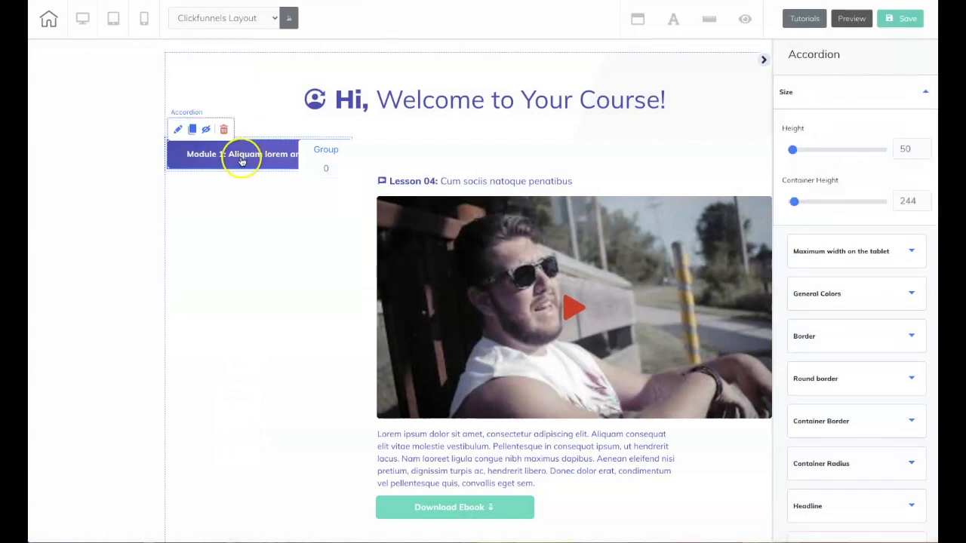
scroll(865, 356, "down", 1)
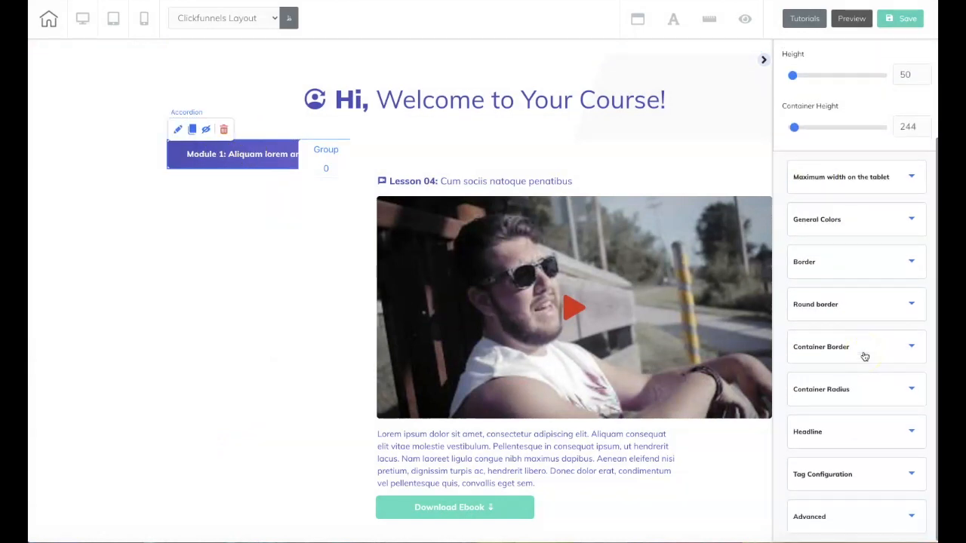
left_click(851, 436)
left_click_drag(831, 372, 934, 370)
type("Getting Started")
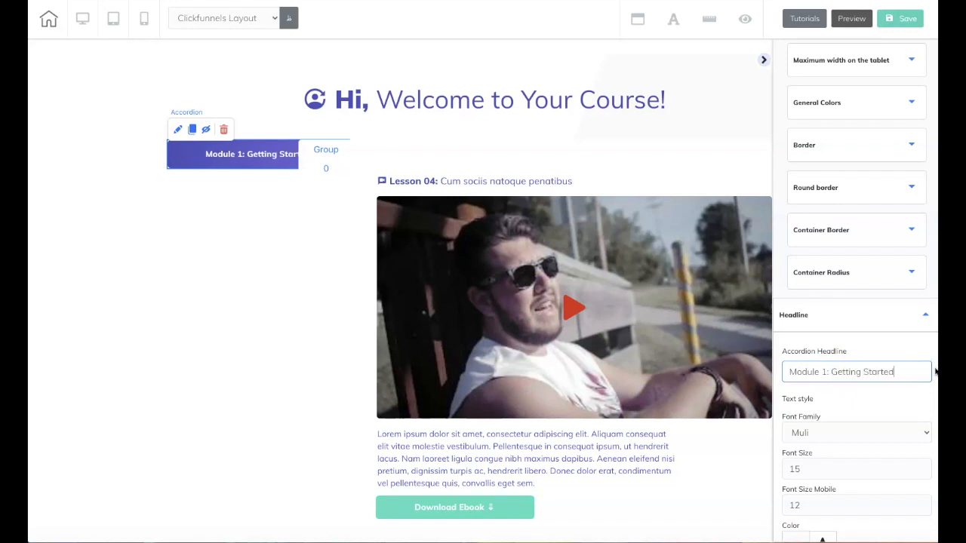
- Expand the Module 1 accordion and change the first lesson button's headline to "Lesson 01: How to Use this Course"
left_click(233, 168)
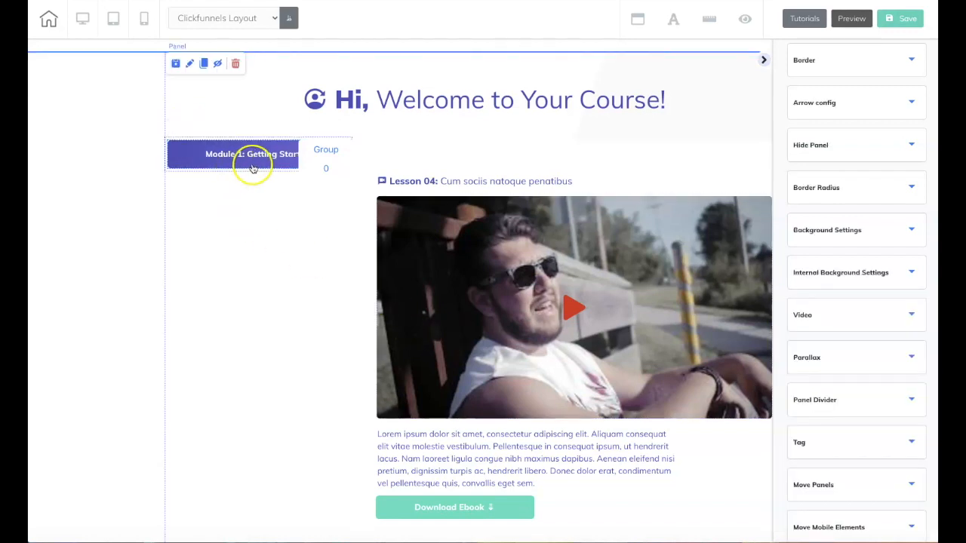
left_click(252, 168)
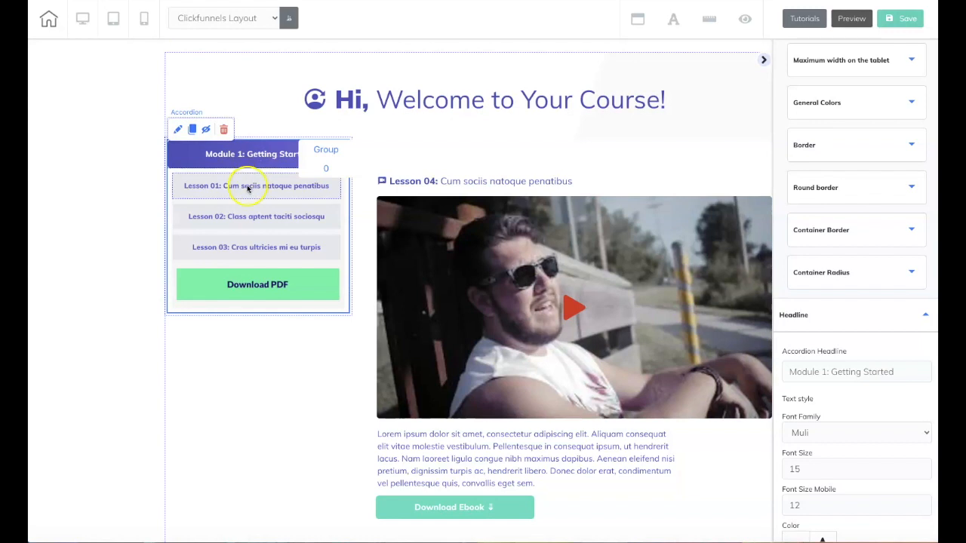
left_click(247, 188)
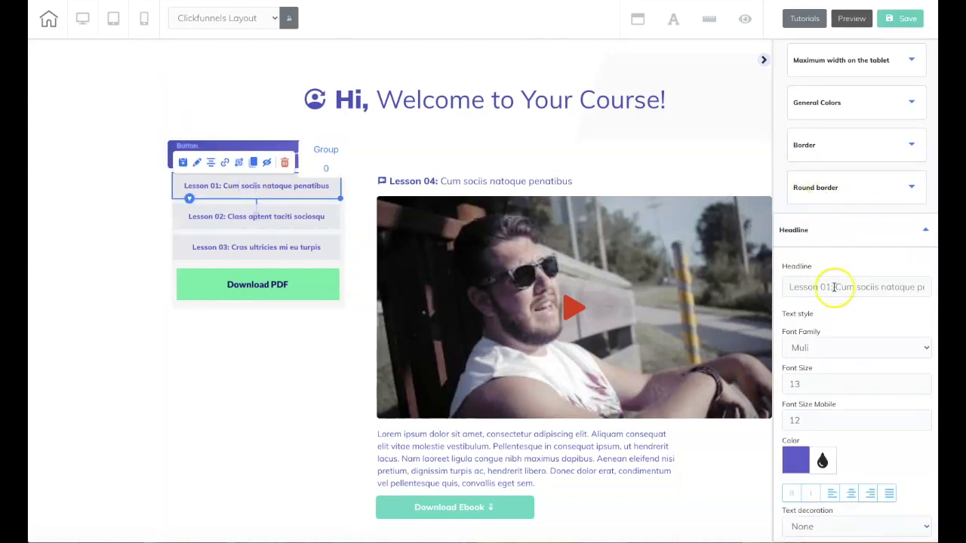
left_click_drag(837, 287, 929, 288)
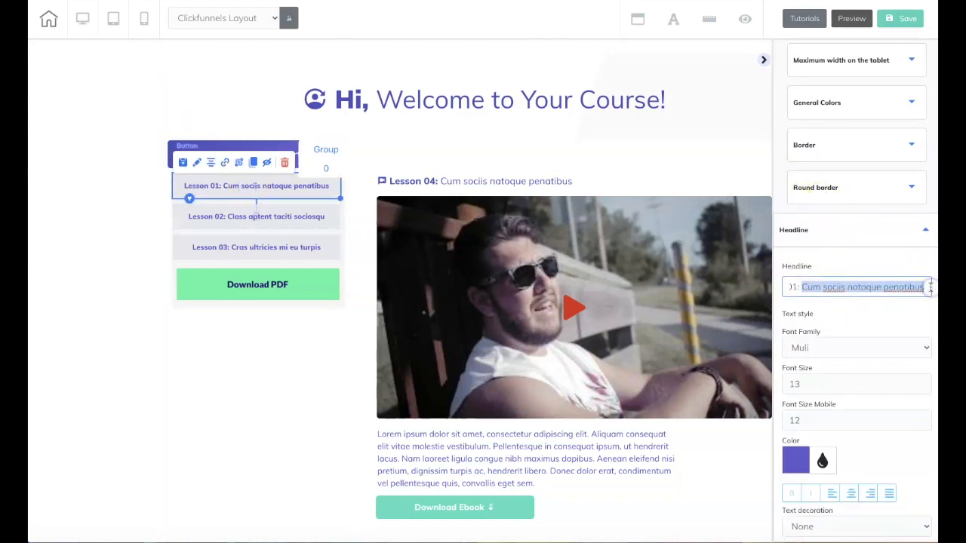
type("How")
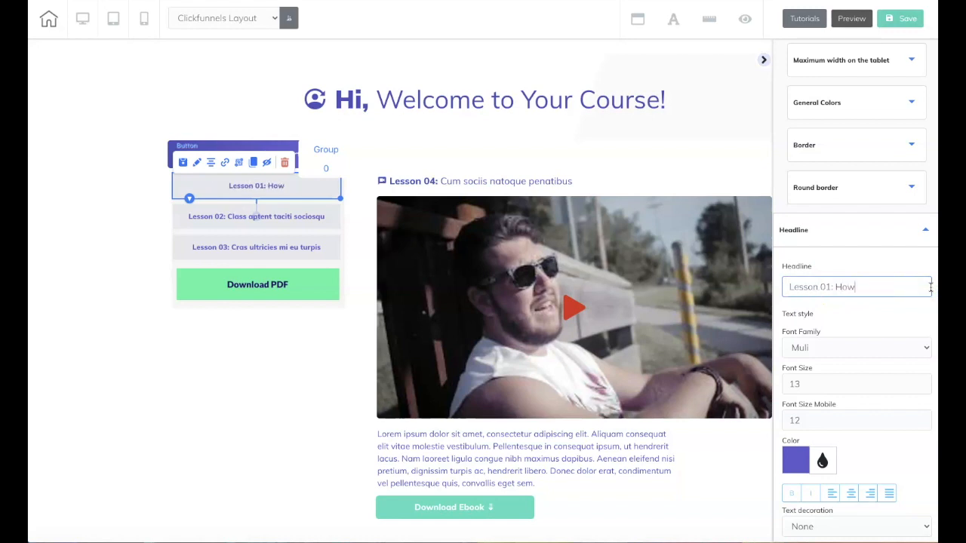
type(" to Use this Course")
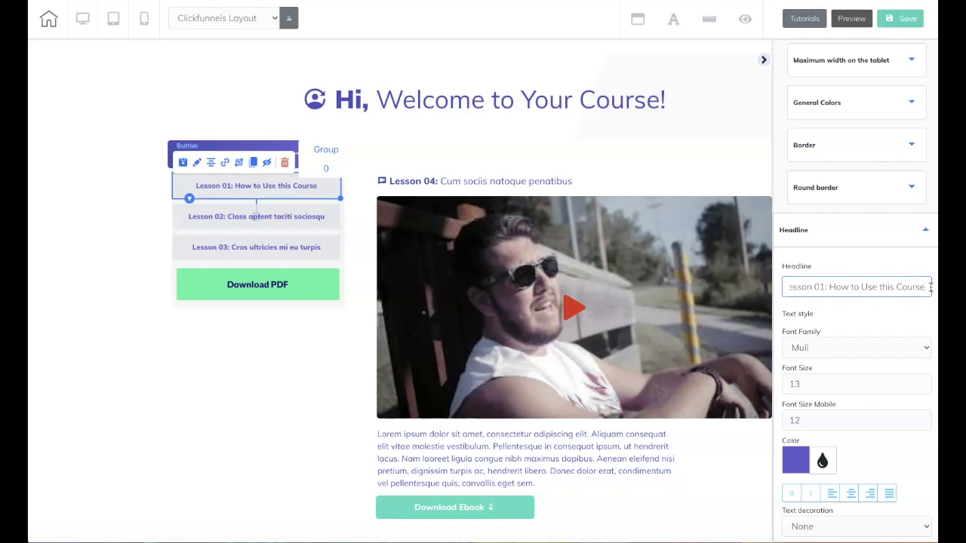
- Change the second lesson button's headline to "Lesson 02: Get Ready To Go"
left_click(324, 216)
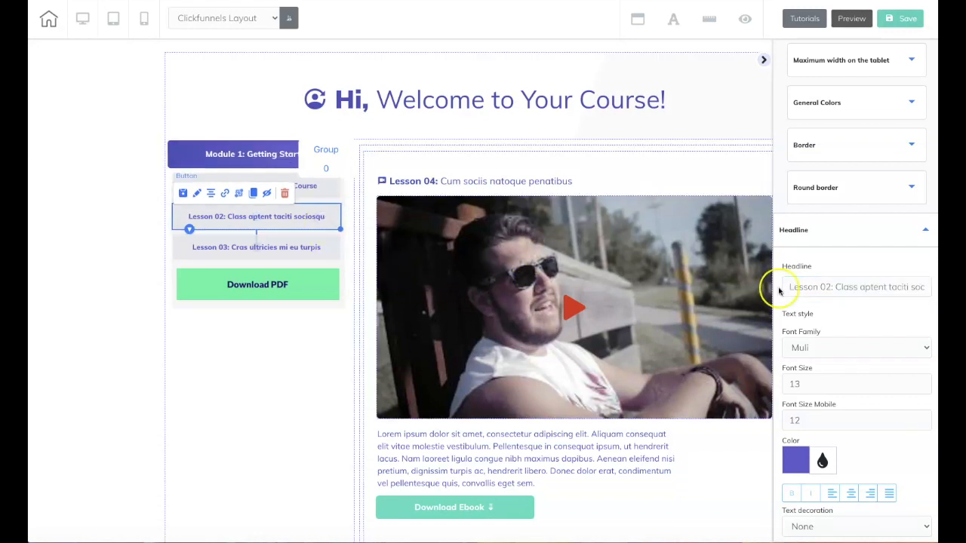
left_click_drag(838, 287, 922, 287)
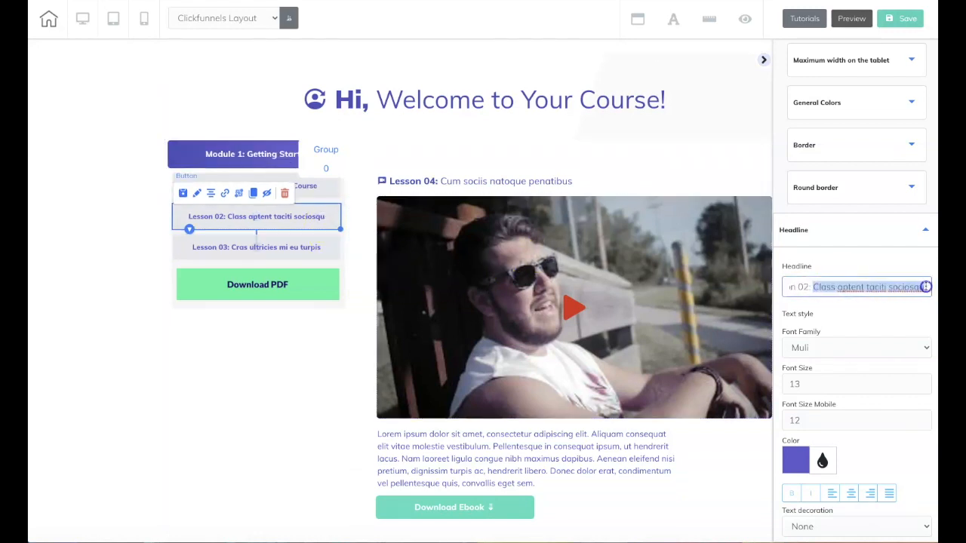
type("Get Ready To Go")
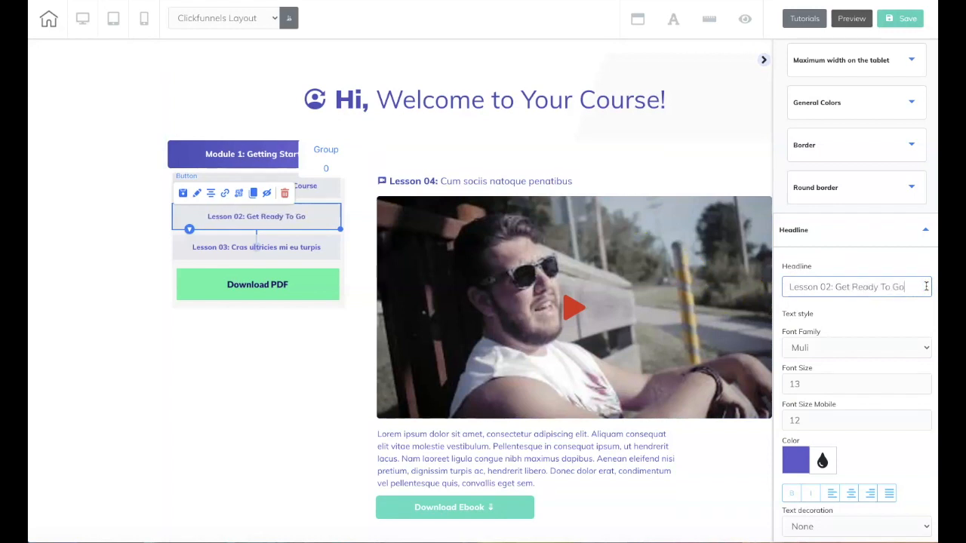
- Change the third lesson button's headline to "Lesson 03: You are Awesome, See Why" and deselect the button
left_click(326, 256)
left_click_drag(824, 288, 936, 292)
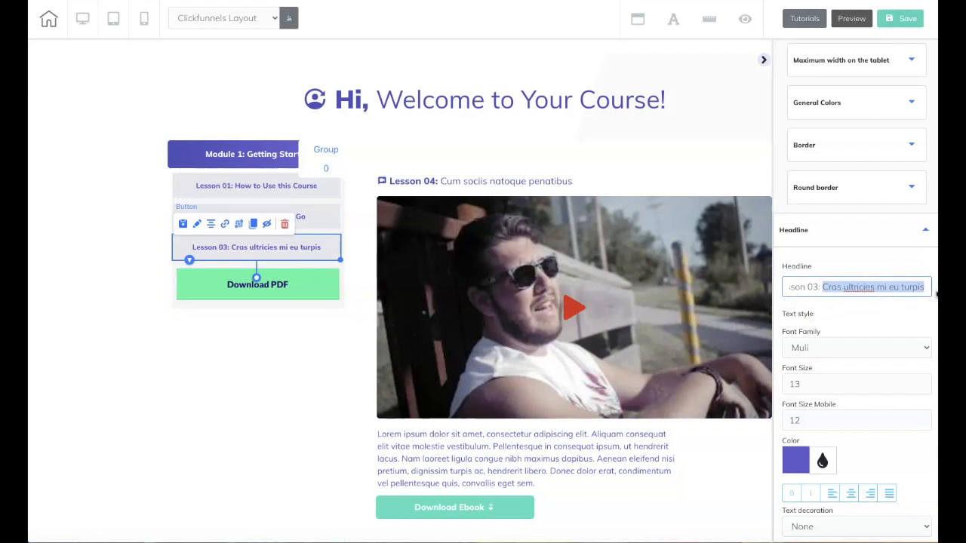
type("You are")
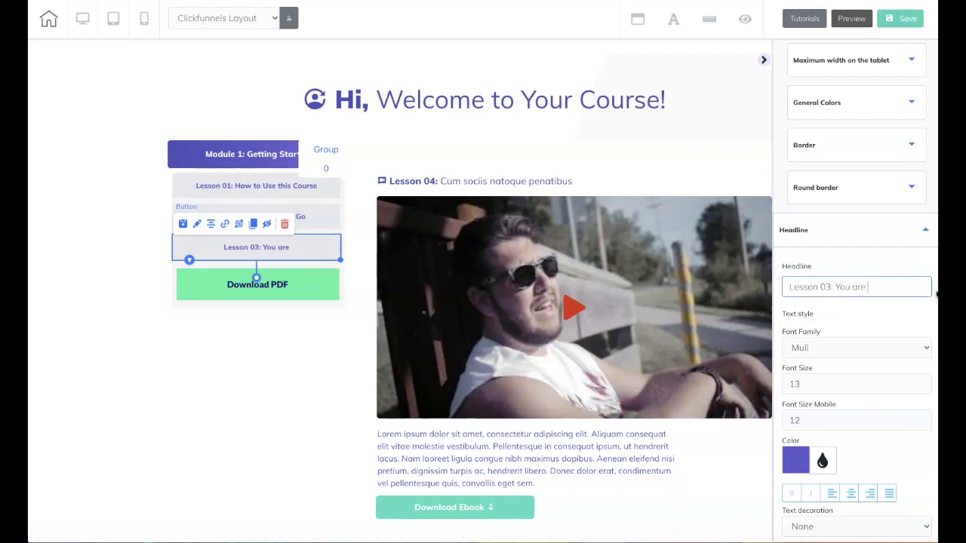
type(" Awesome, SEe H")
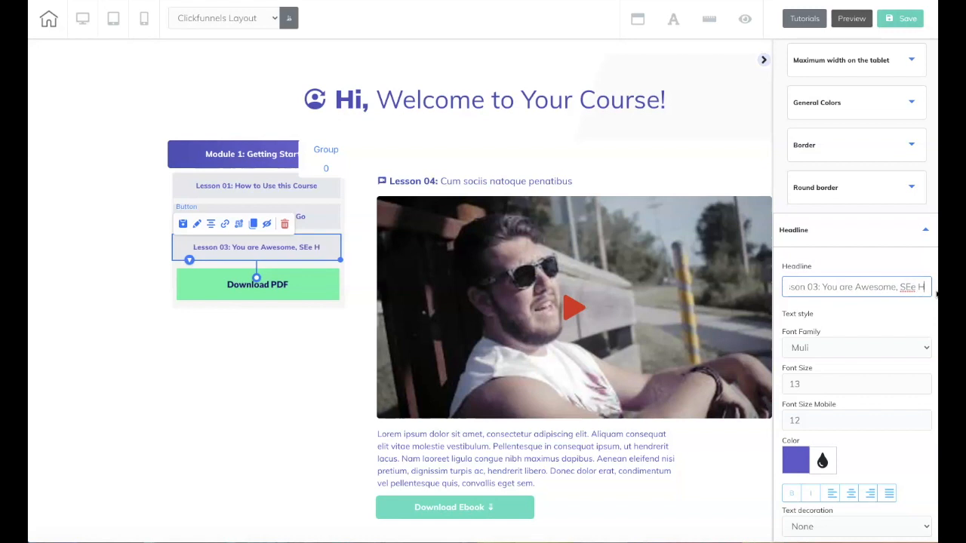
key("BackSpace")
type("ee Why")
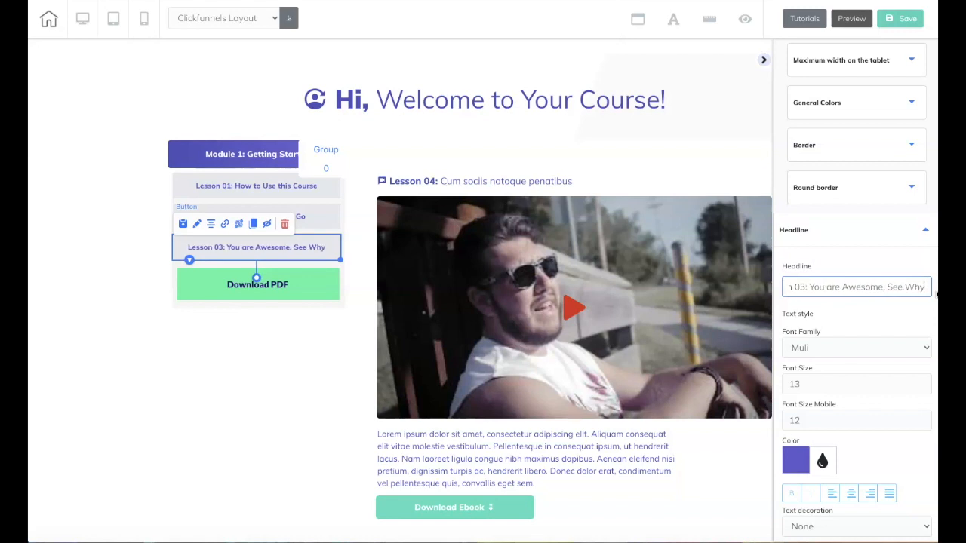
left_click(293, 358)
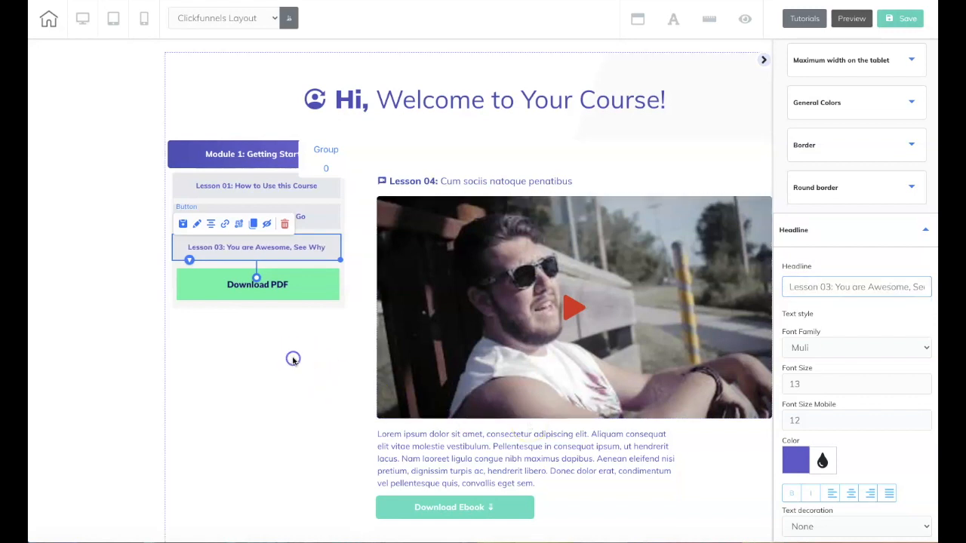
- Save the page and publish the site with the renamed module and lessons, dismissing the publishing dialog
left_click(901, 19)
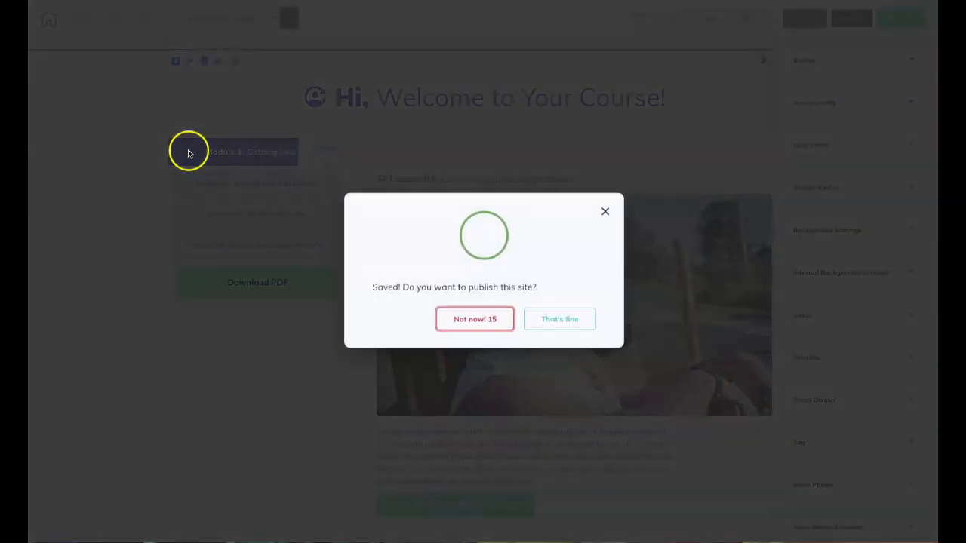
left_click(550, 319)
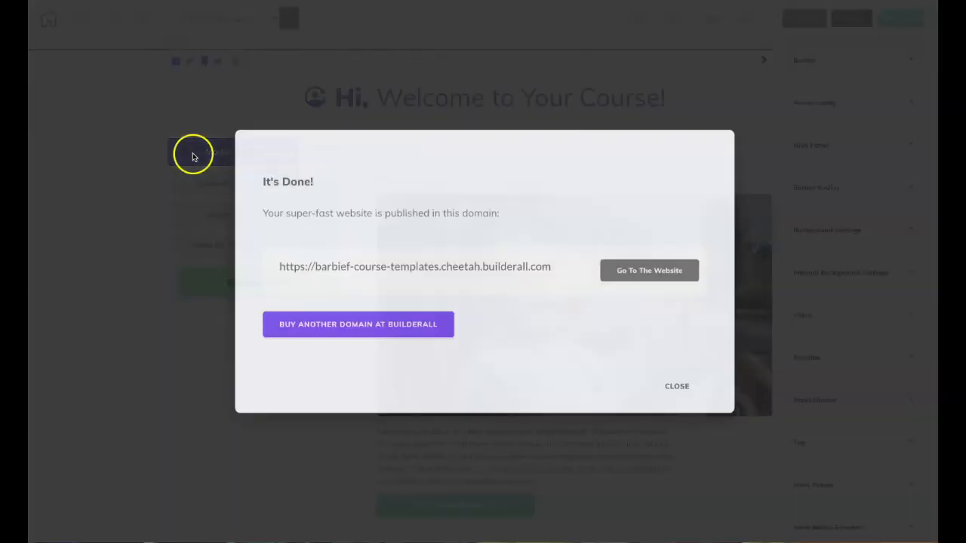
left_click(677, 385)
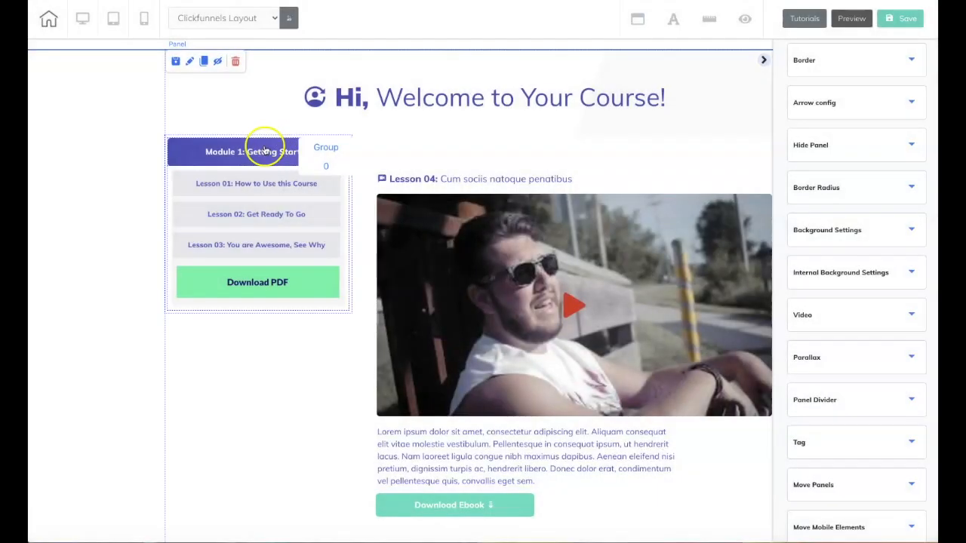
- Set the first gradient color of the Module 1 accordion's header to the magenta swatch (RGB 183, 3, 155)
left_click(181, 153)
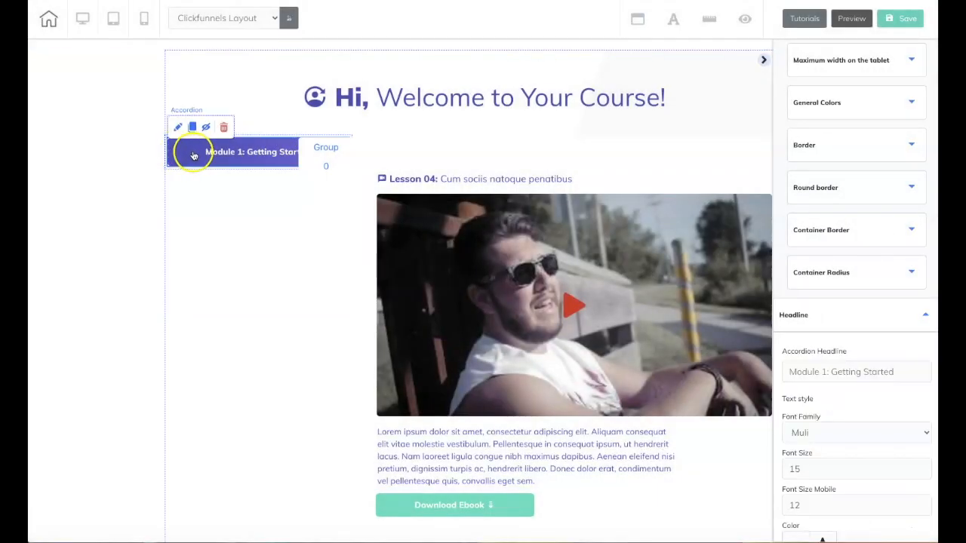
left_click(857, 112)
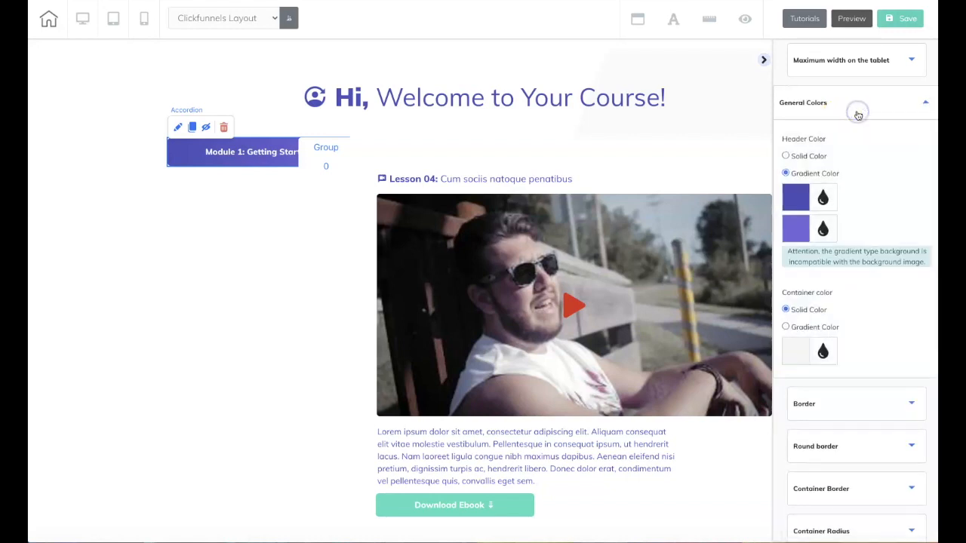
left_click(795, 197)
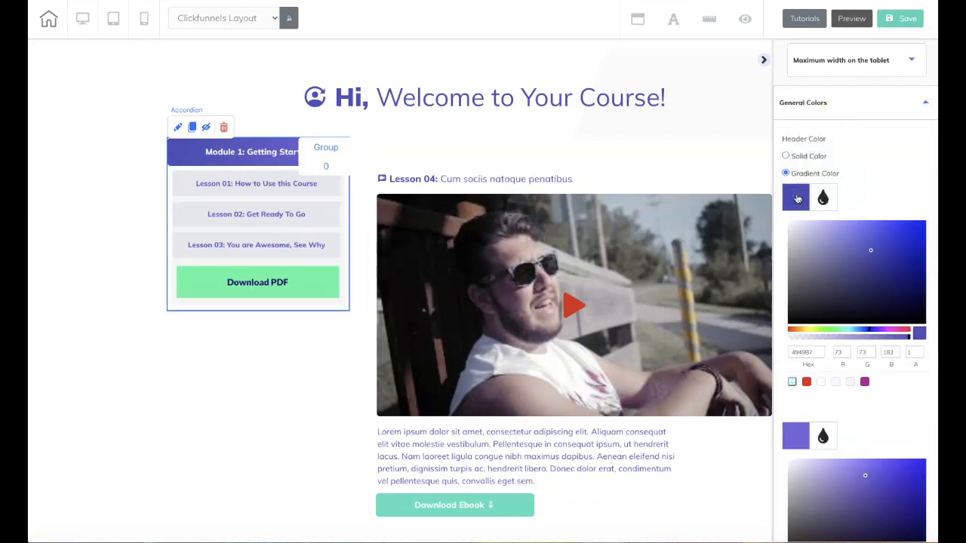
left_click(865, 382)
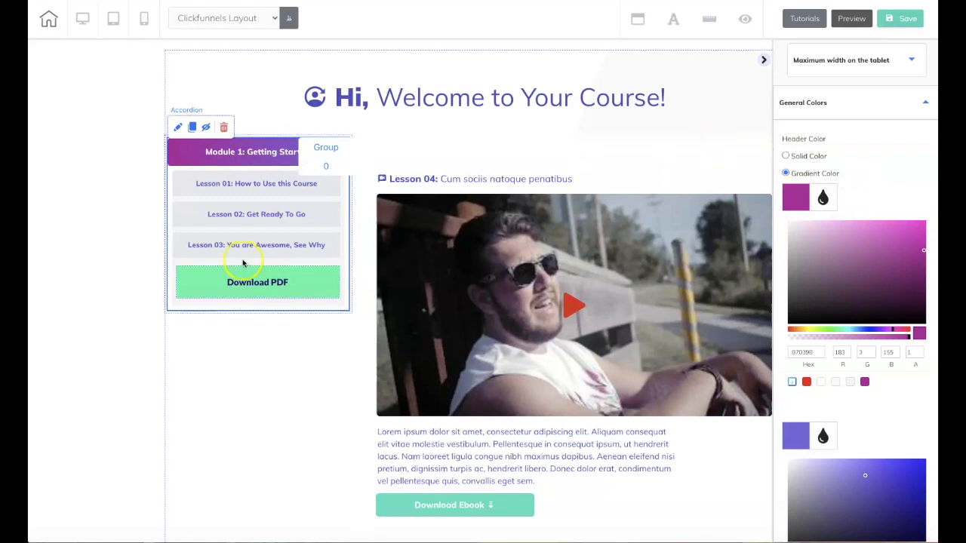
left_click(242, 150)
left_click(270, 353)
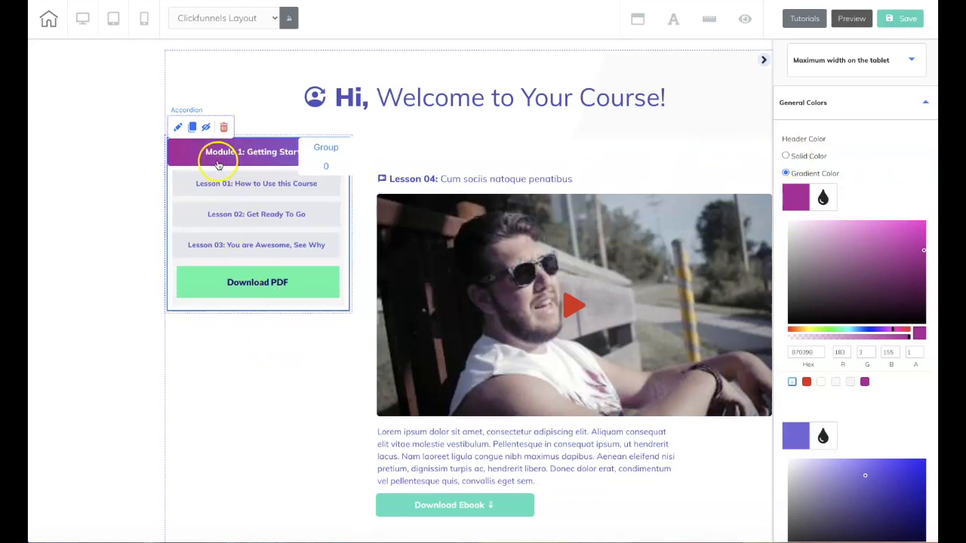
- Save the page and republish the site with the magenta accordion header, dismissing the publishing dialog
left_click(905, 18)
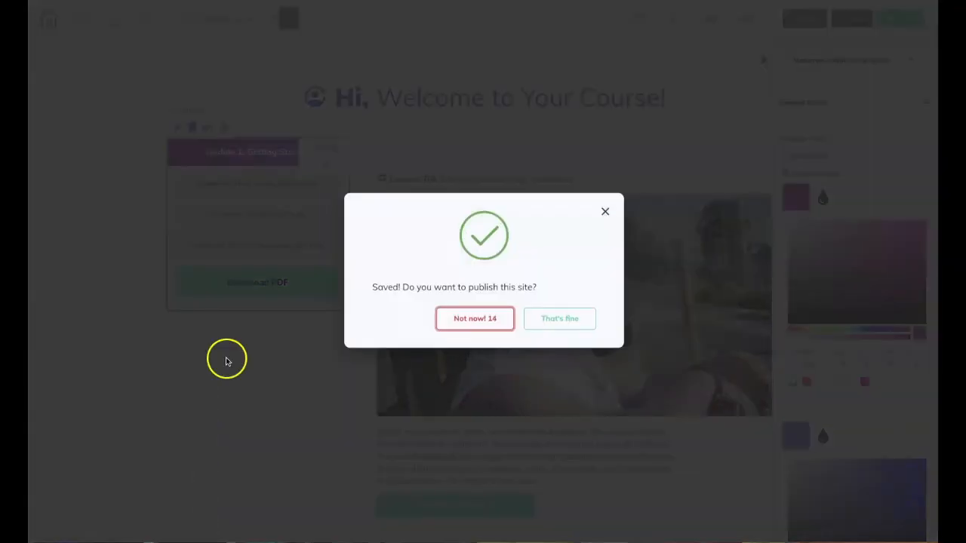
left_click(540, 318)
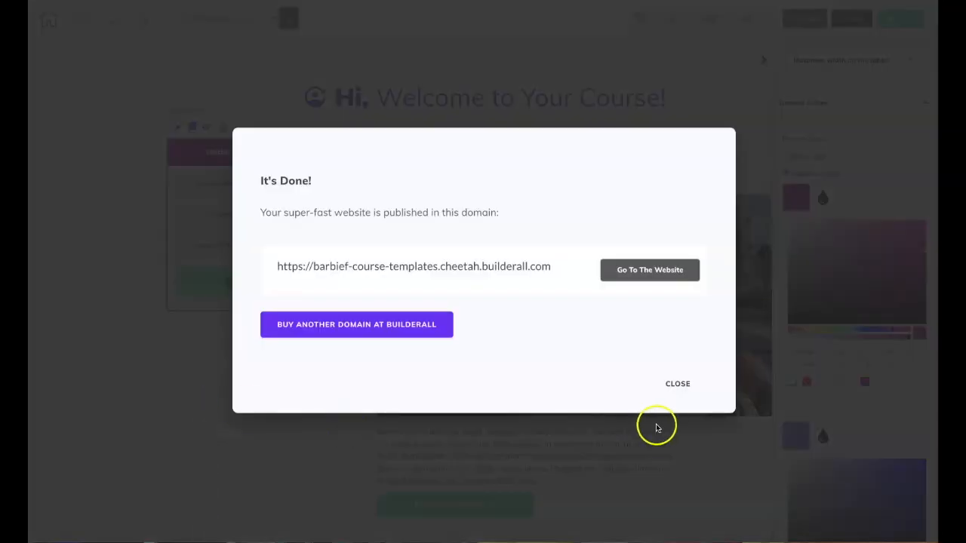
left_click(678, 385)
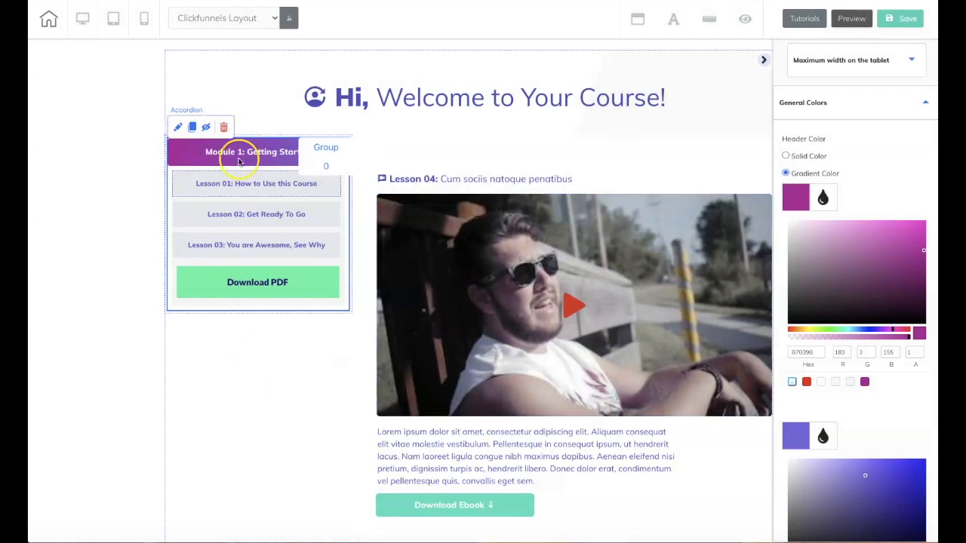
- Set the round border of all four corners of the Module 1 accordion to 0
left_click(194, 155)
left_click(194, 155)
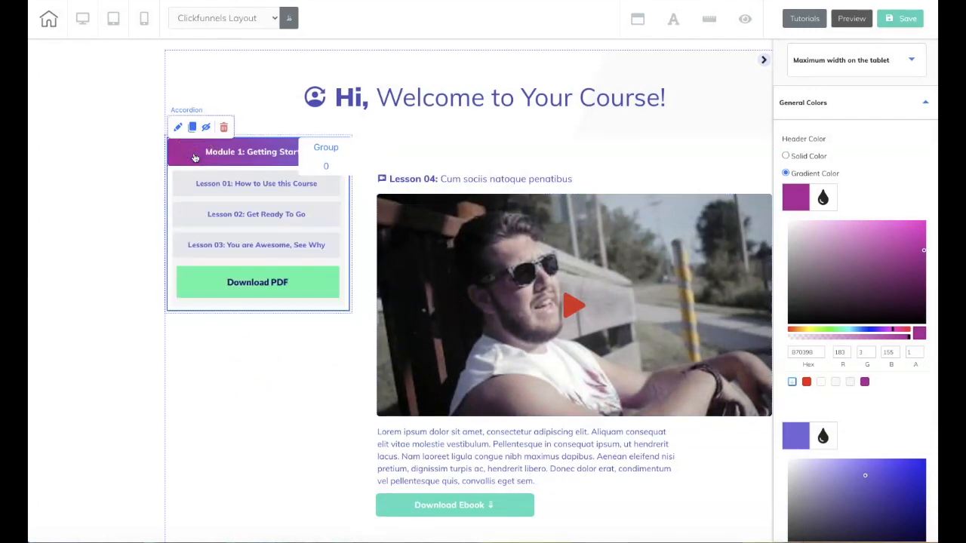
left_click(928, 106)
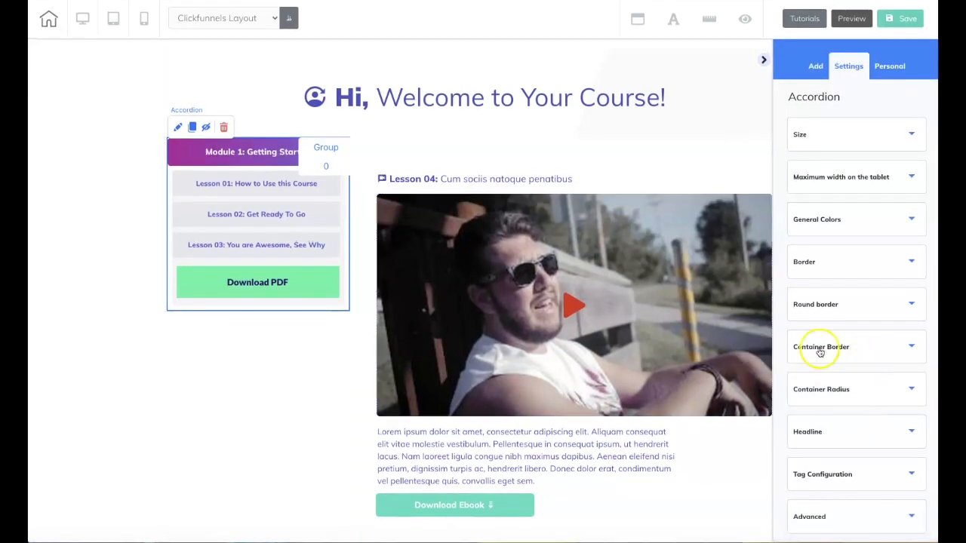
left_click(892, 307)
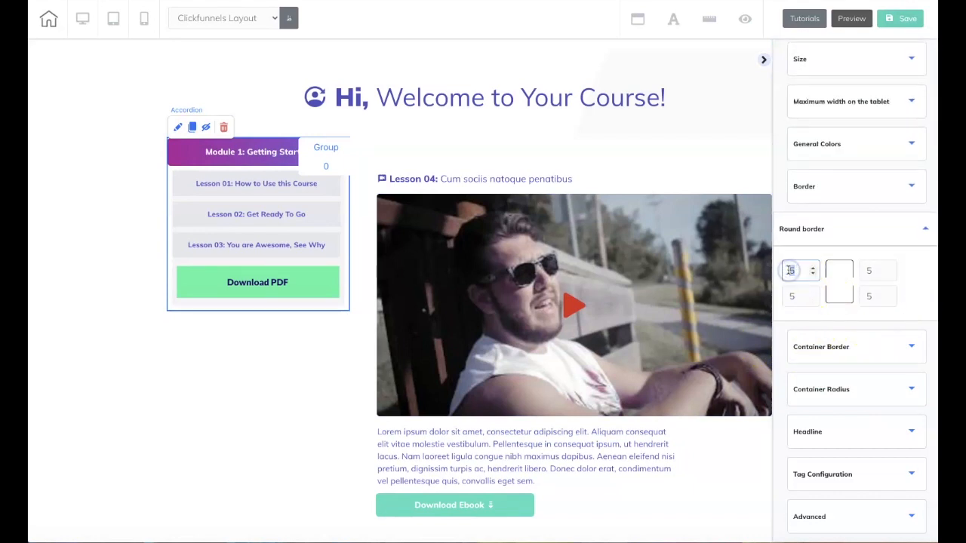
double_click(786, 295)
type("0")
double_click(866, 295)
type("0")
double_click(872, 274)
type("0")
- Save the page and republish the site with the square-cornered accordion, dismissing the publishing dialog
left_click(895, 17)
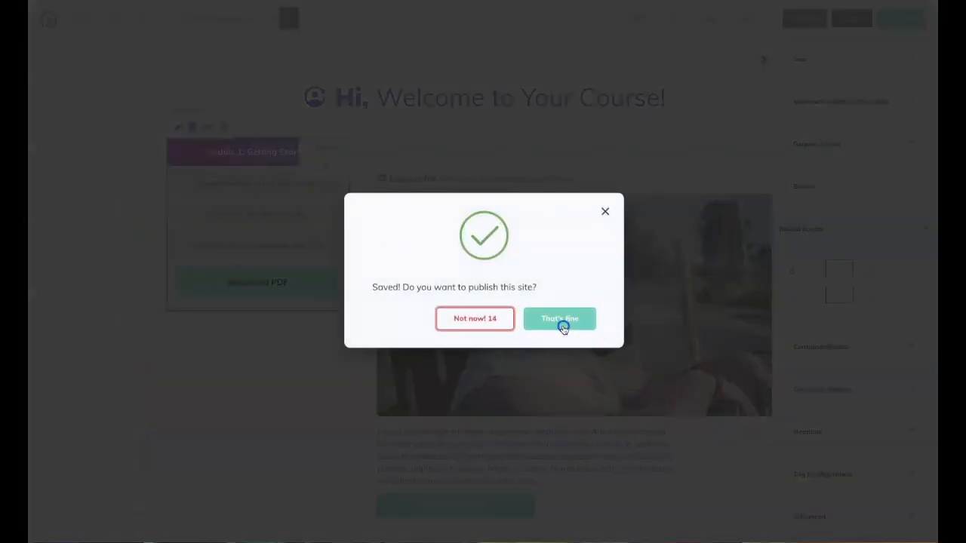
left_click(565, 326)
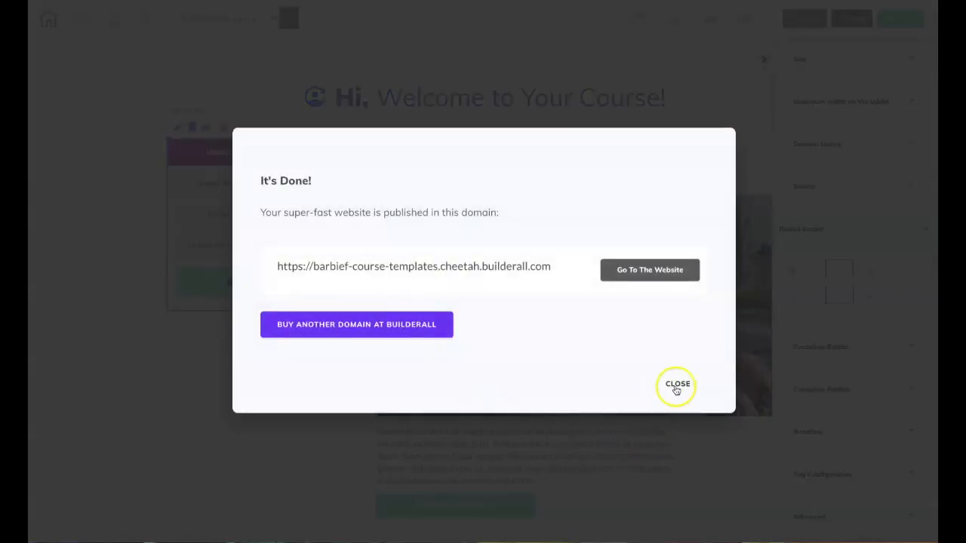
left_click(677, 386)
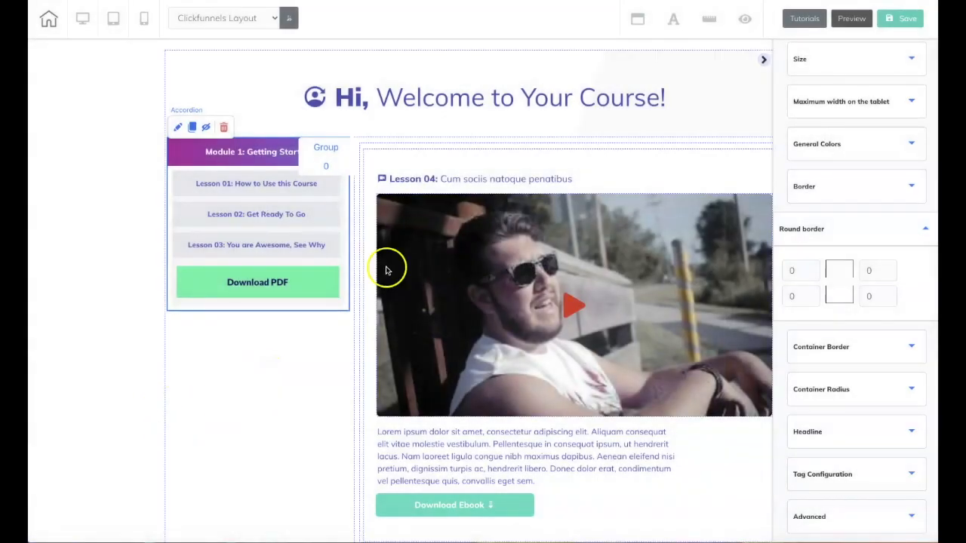
- Duplicate the Module 1 accordion with its lesson and download buttons
left_click(193, 127)
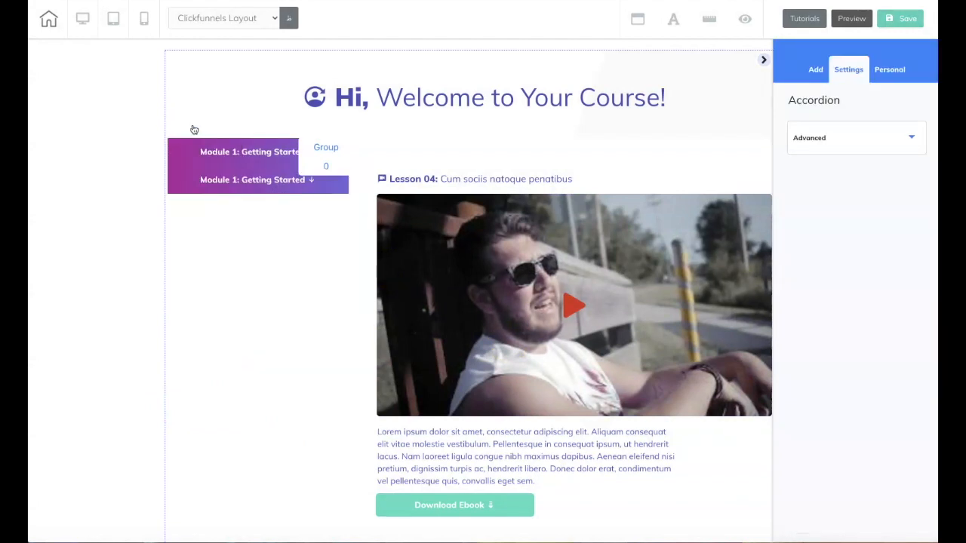
- Duplicate the second accordion to add a third one, and set the second accordion's headline to "Module 2: Getting Started"
left_click(178, 177)
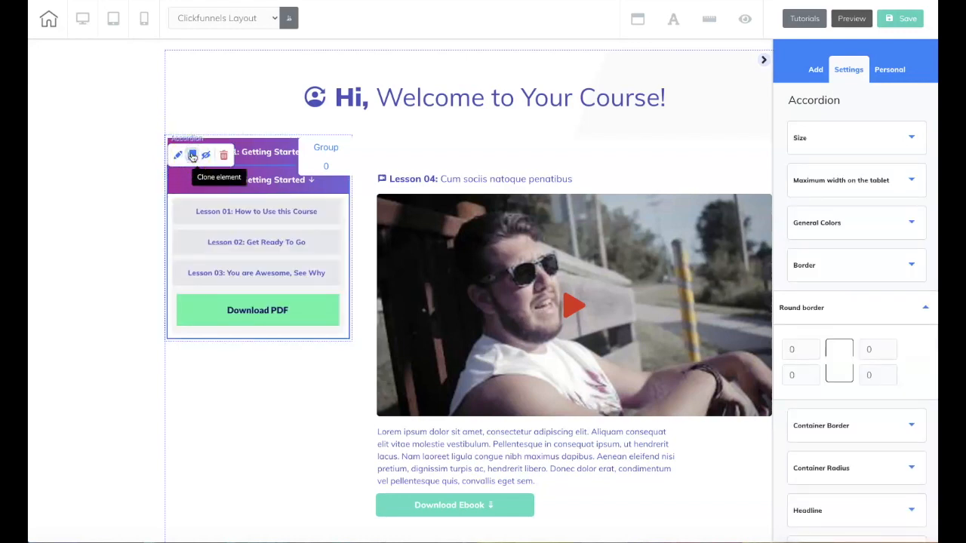
left_click(193, 156)
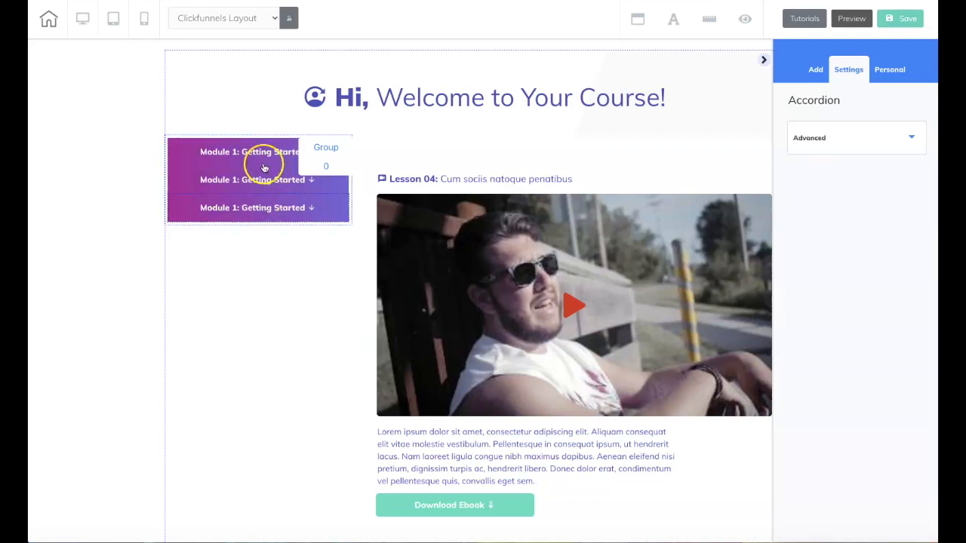
left_click(251, 183)
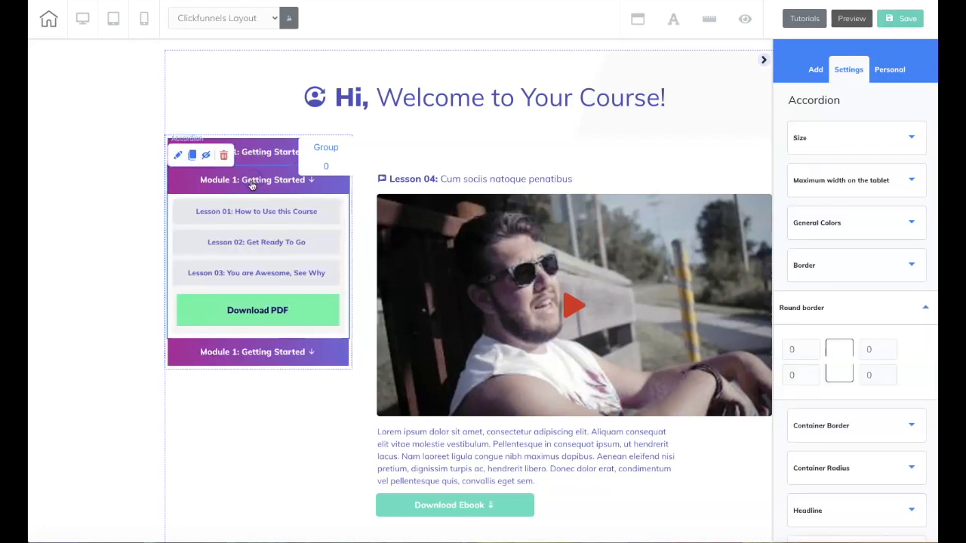
scroll(855, 324, "down", 1)
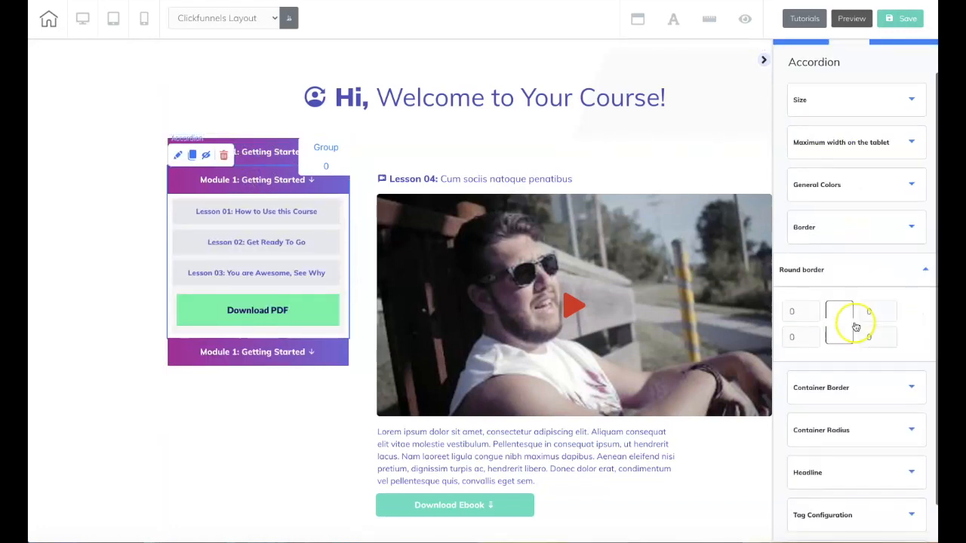
left_click(840, 431)
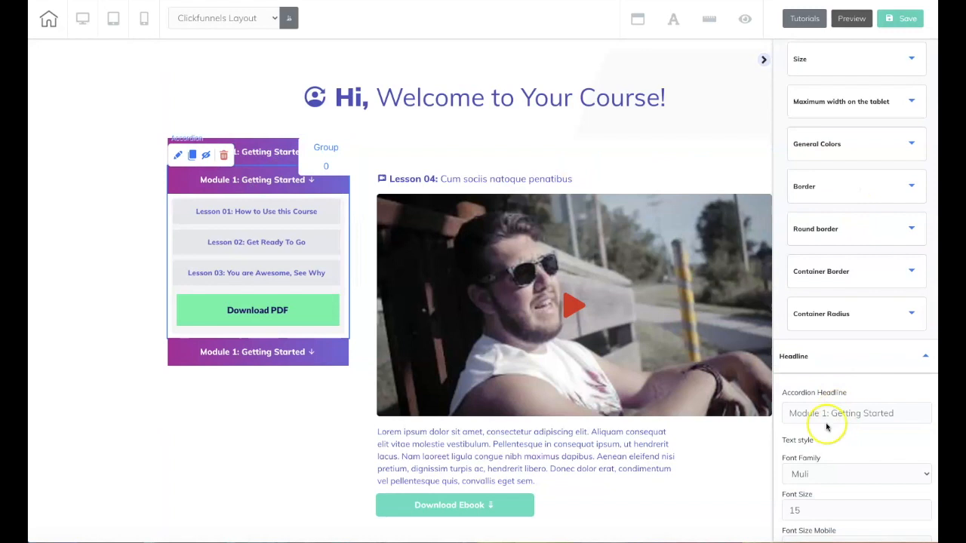
left_click(823, 413)
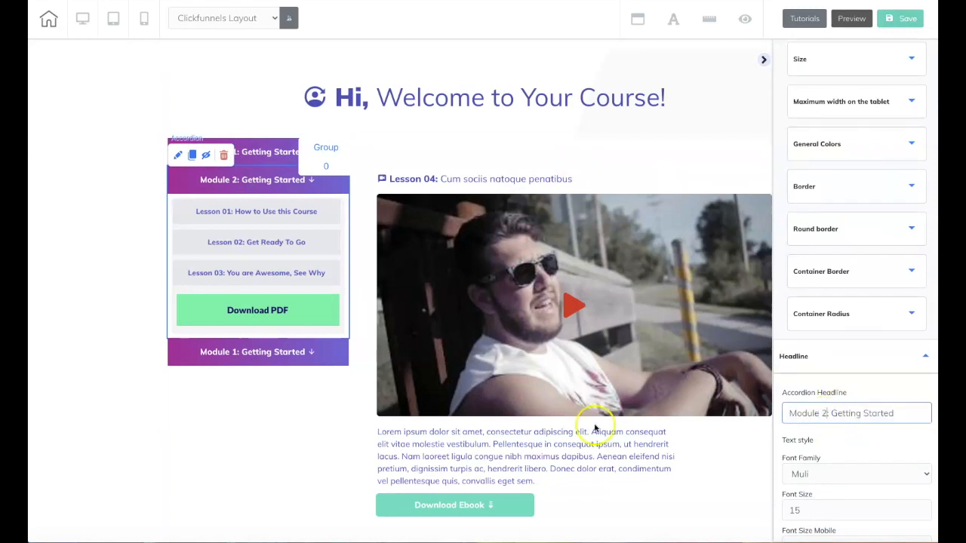
- Set the third accordion's headline to "Module 3: Getting Started"
left_click(319, 354)
left_click(823, 413)
key("BackSpace")
type("3")
- Save the page and republish the site with the three module accordions, dismissing the publishing dialog
left_click(906, 18)
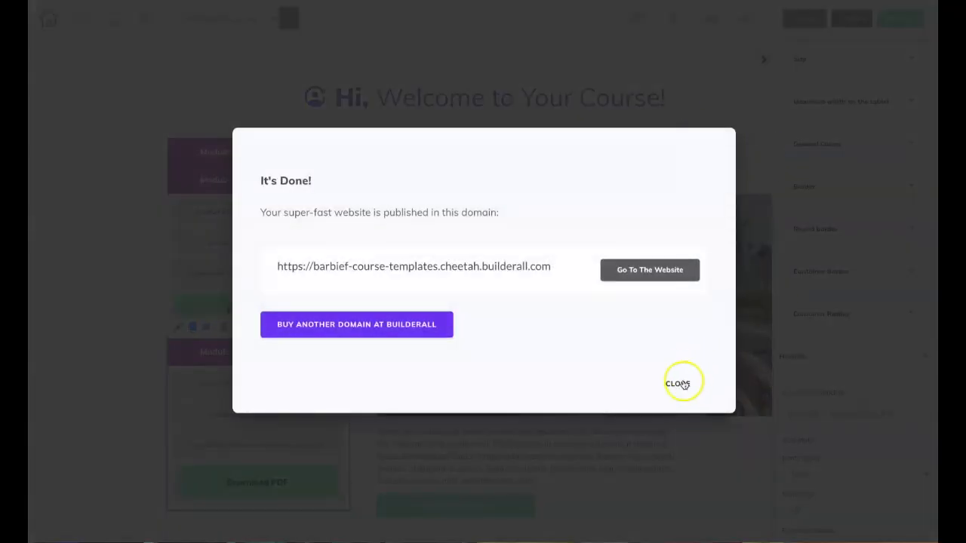
left_click(682, 384)
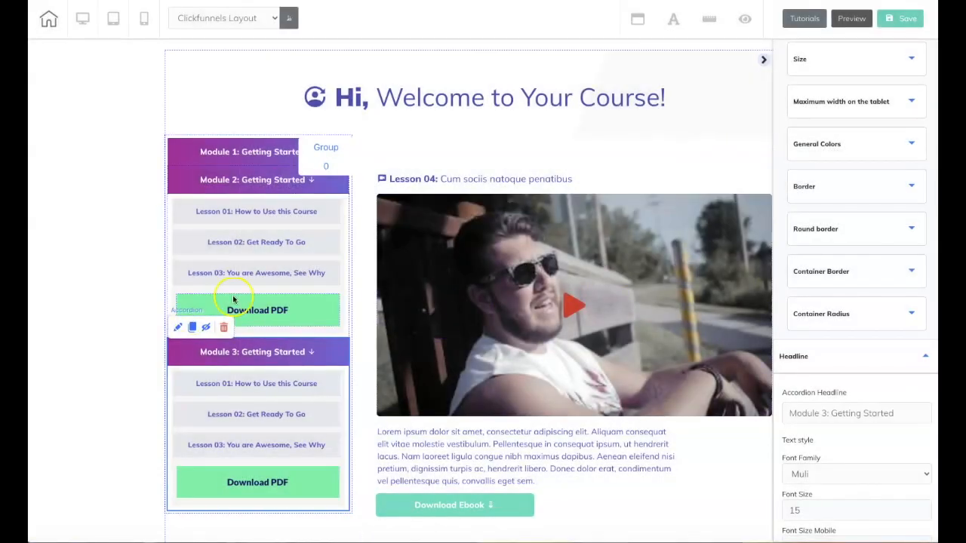
- Expand and collapse the three module accordions to check how they open, leaving only Module 1 expanded
left_click(249, 157)
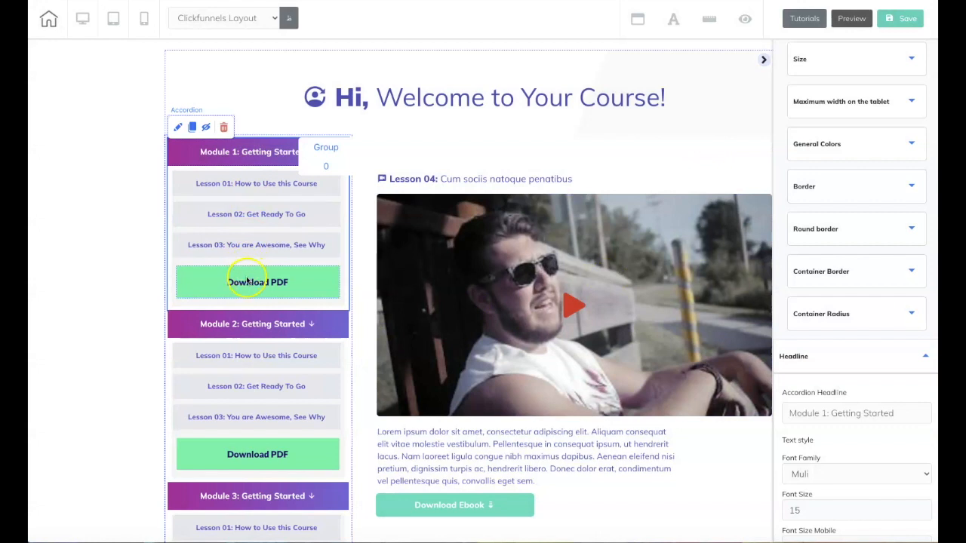
left_click(253, 158)
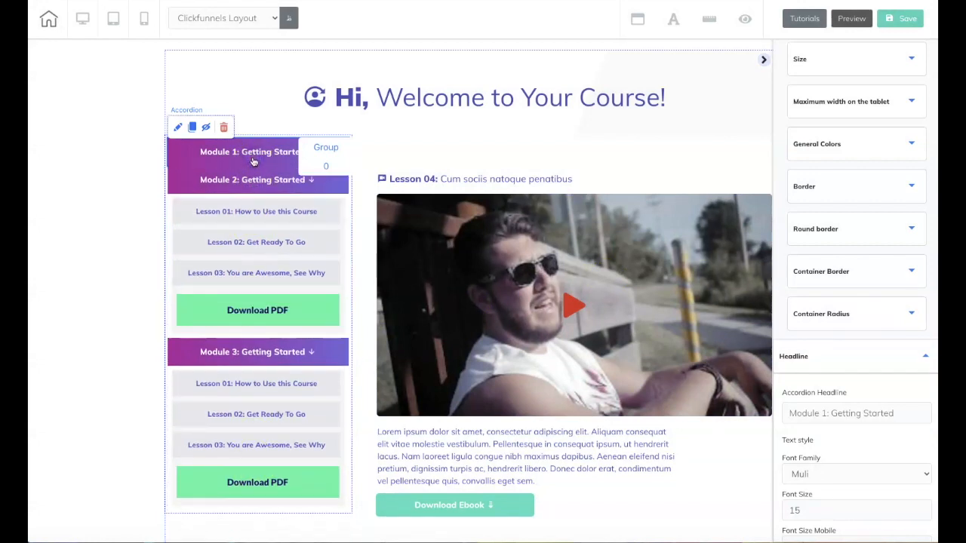
left_click(254, 351)
left_click(265, 184)
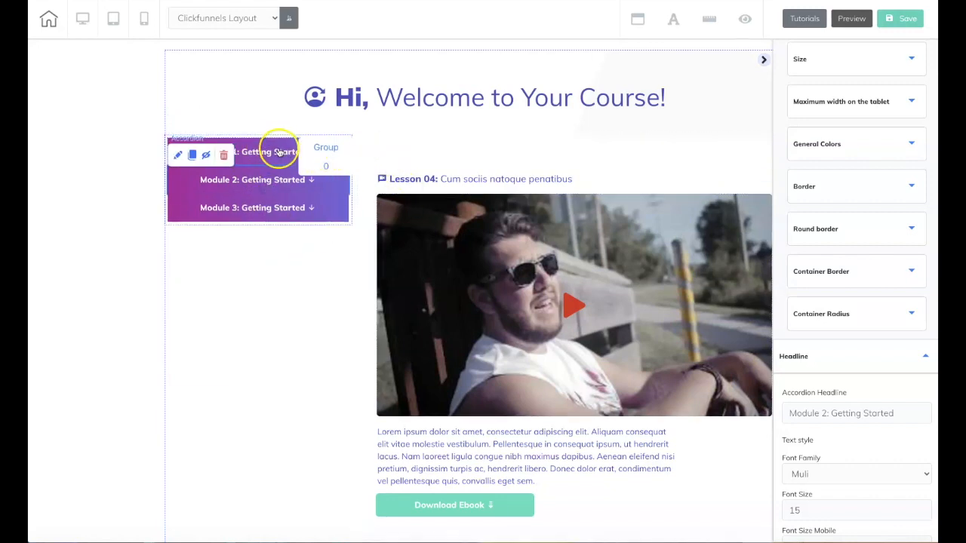
left_click(280, 151)
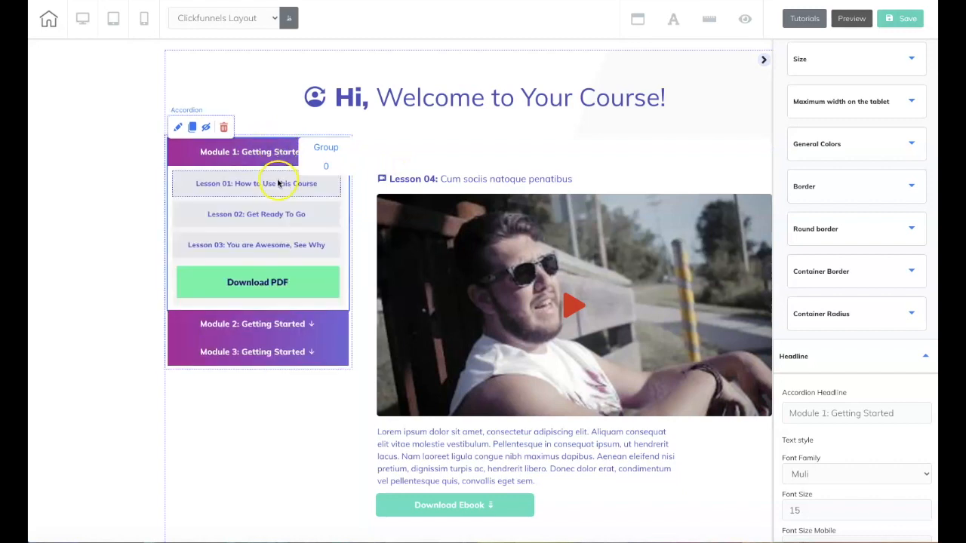
- Change the heading above the video to "Lesson 01: How to Use This Course"
left_click(381, 160)
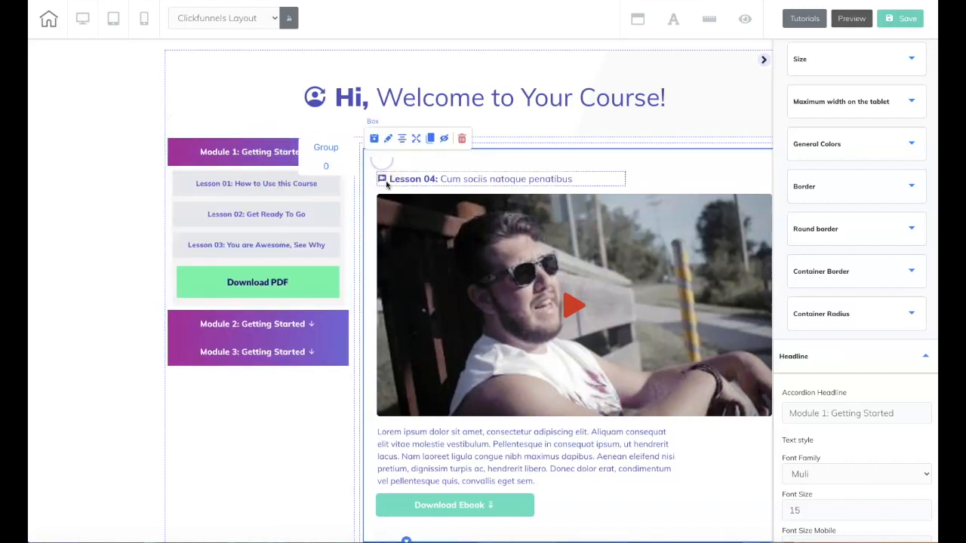
left_click(427, 182)
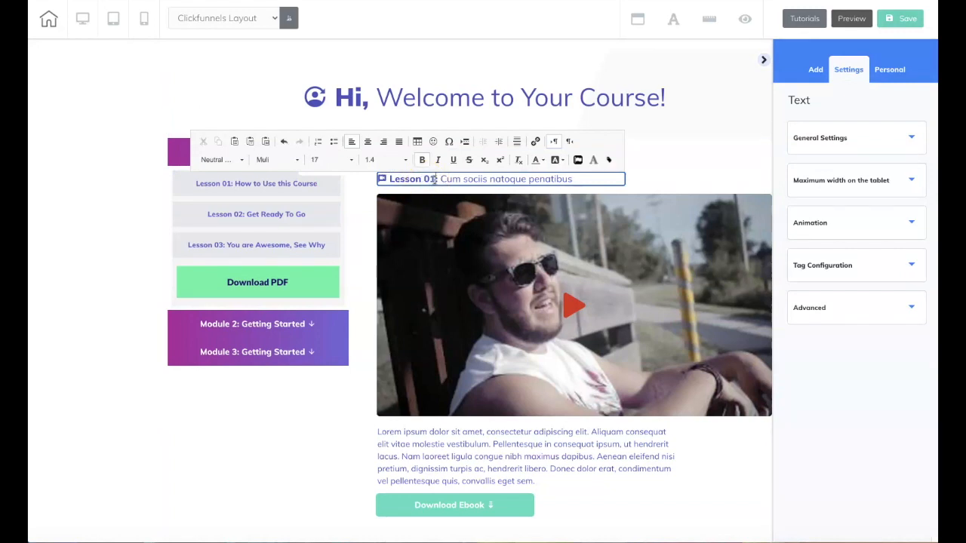
left_click_drag(442, 179, 577, 180)
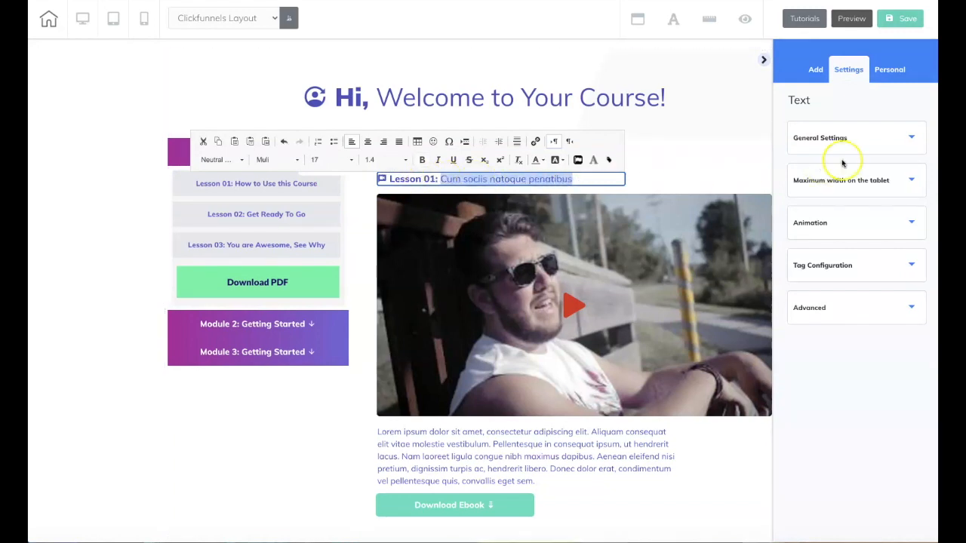
type("How to Use This Course")
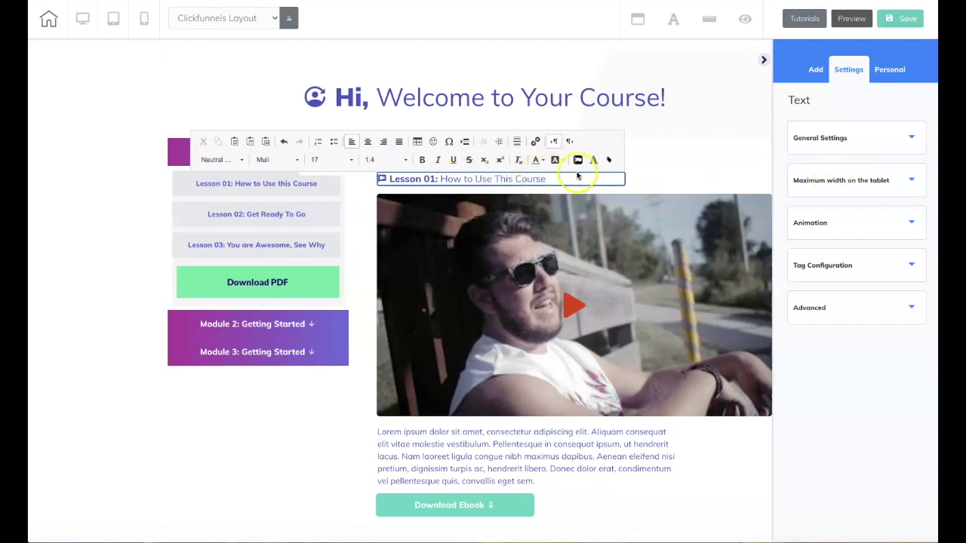
left_click(711, 147)
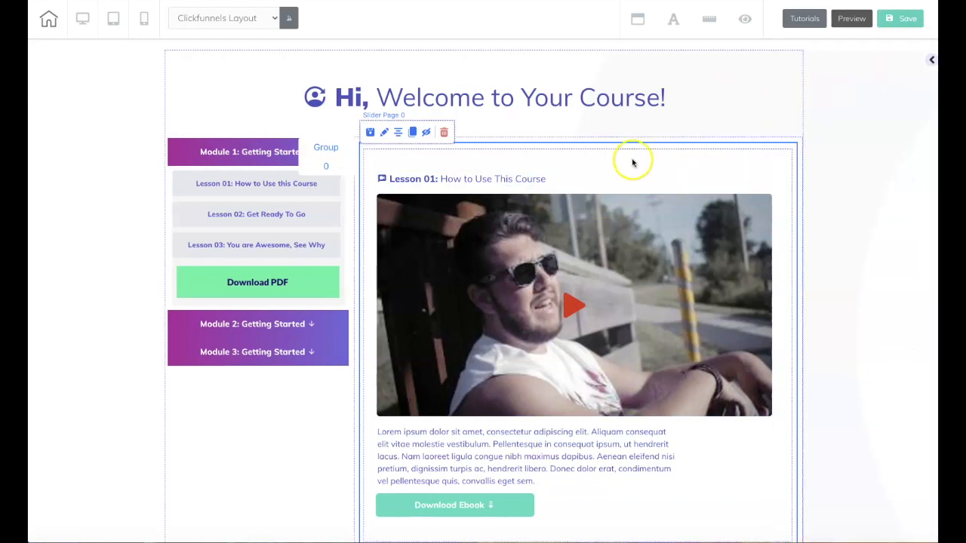
- Duplicate Slider Page 0 and change the lesson number in the heading of the copy, page 1, to "Lesson 02"
left_click(582, 156)
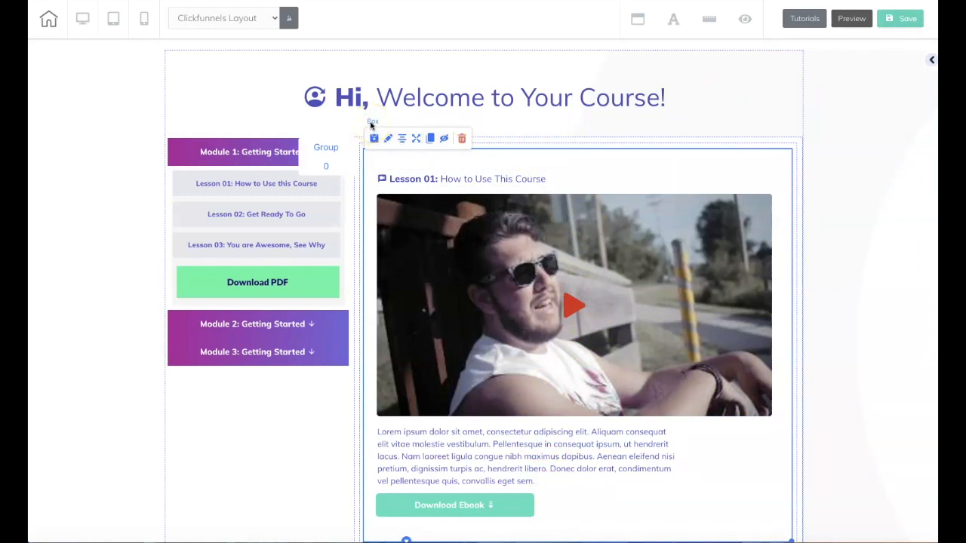
left_click(742, 146)
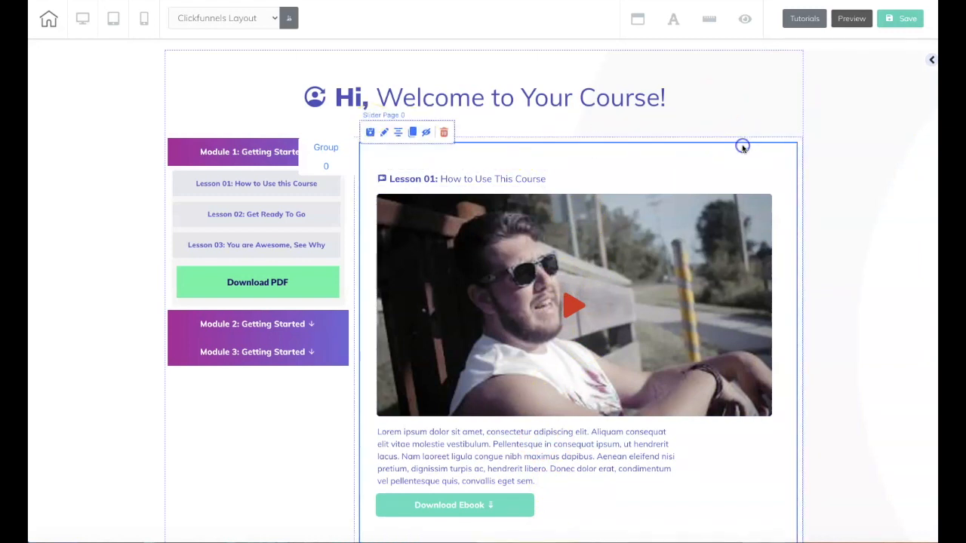
left_click(412, 132)
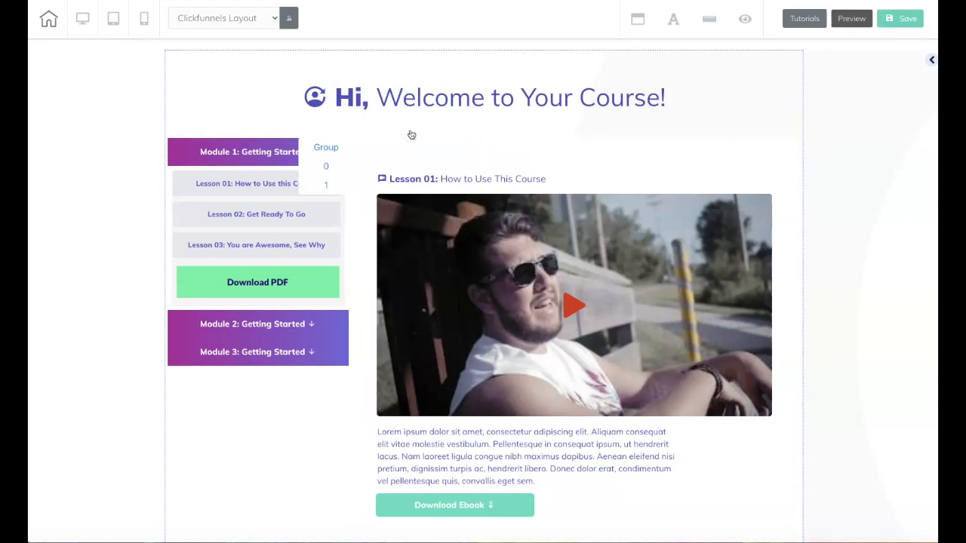
left_click(325, 187)
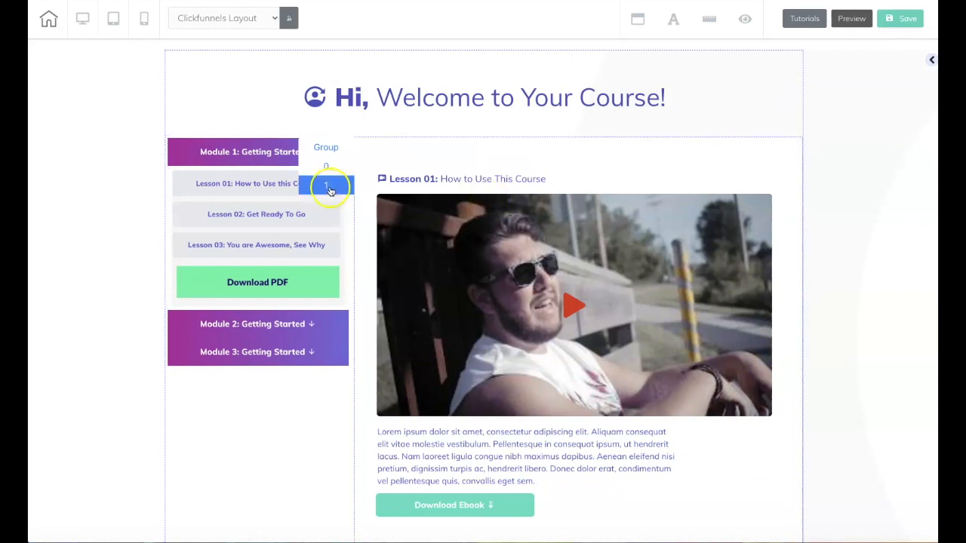
left_click(430, 179)
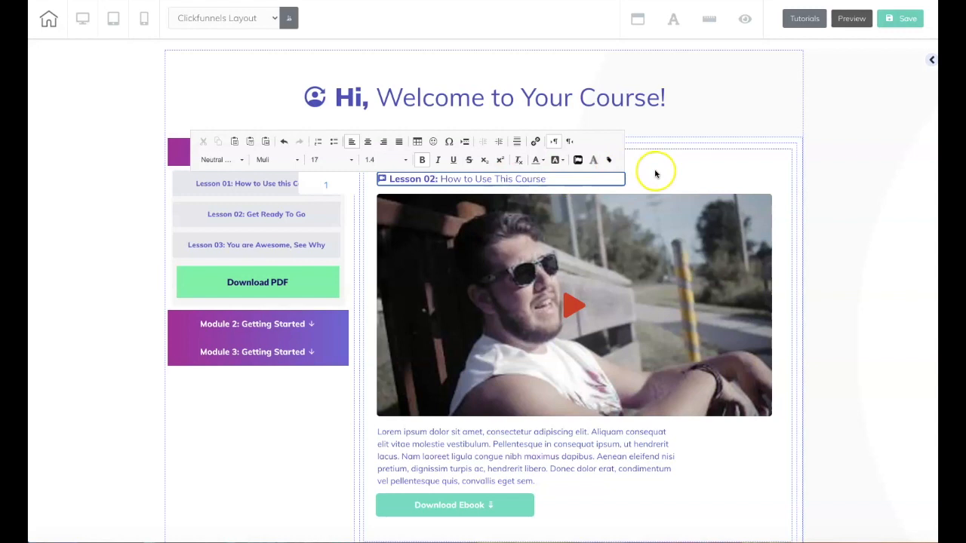
left_click(539, 151)
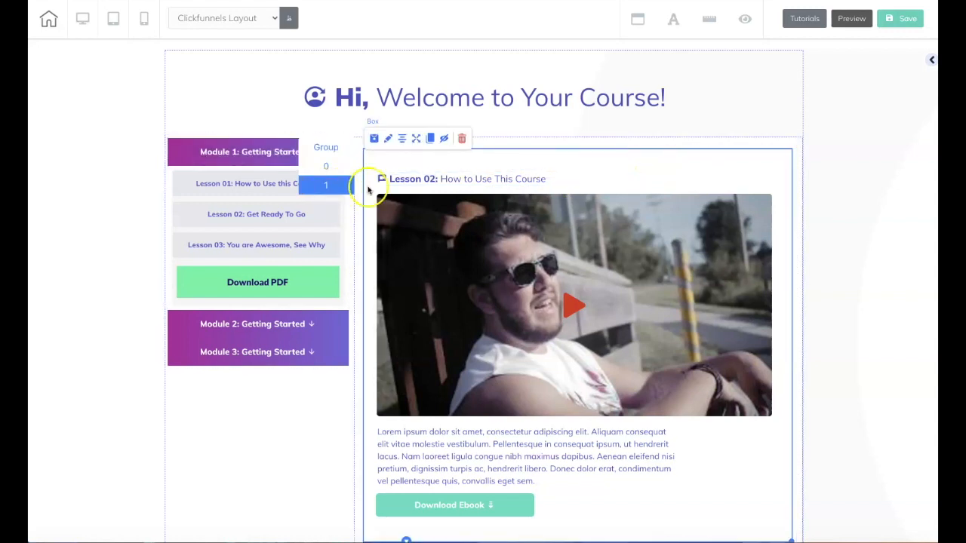
- Duplicate Slider Page 1 and change the lesson number in the heading of the copy, page 2, to "Lesson 03"
left_click(715, 145)
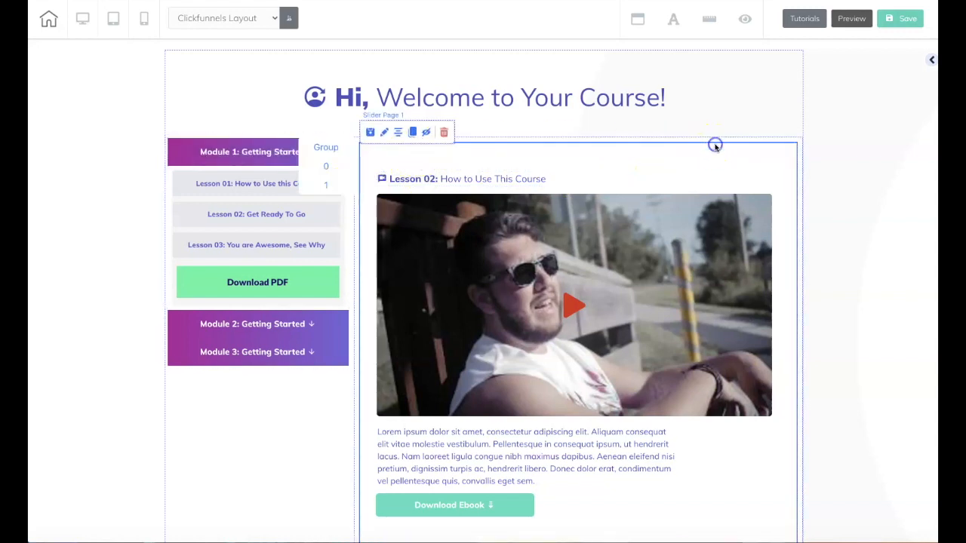
left_click(412, 132)
left_click(336, 205)
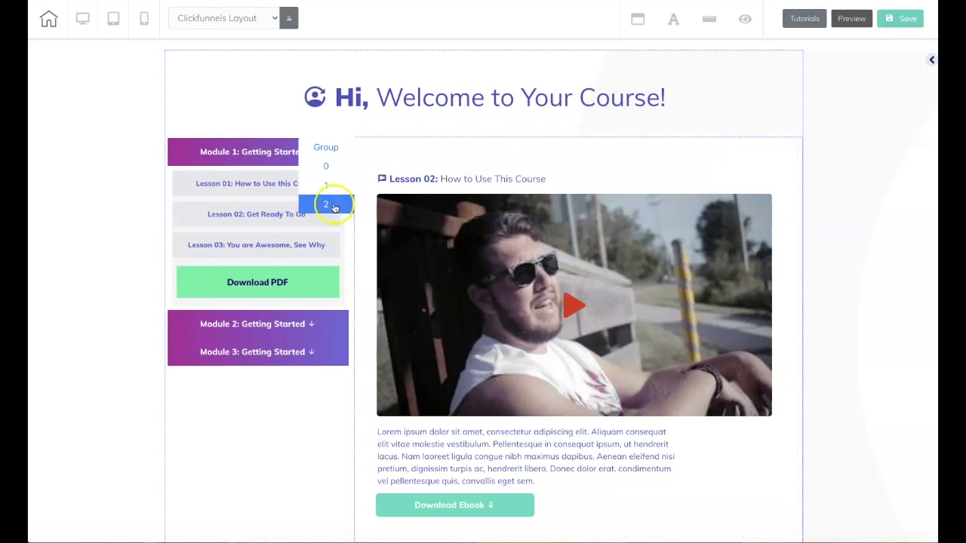
left_click(430, 179)
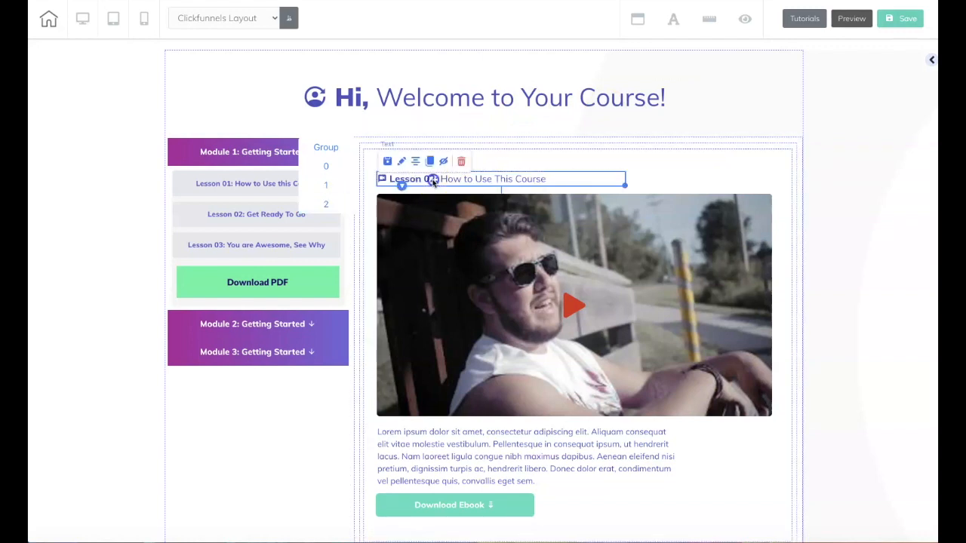
left_click(430, 179)
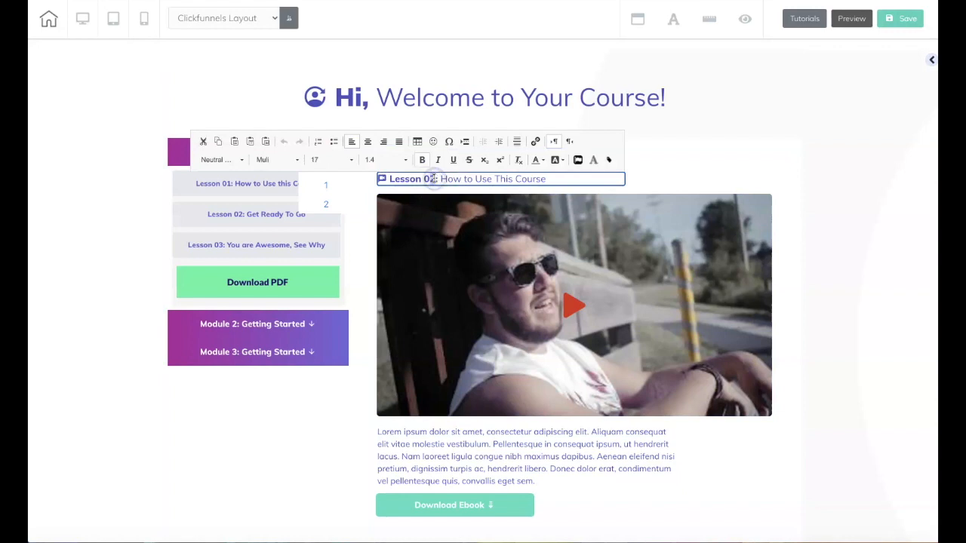
- Expand the Module 2 accordion and duplicate Slider Page 2, changing the lesson number in the heading of page 3 to "Lesson 04"
left_click(309, 325)
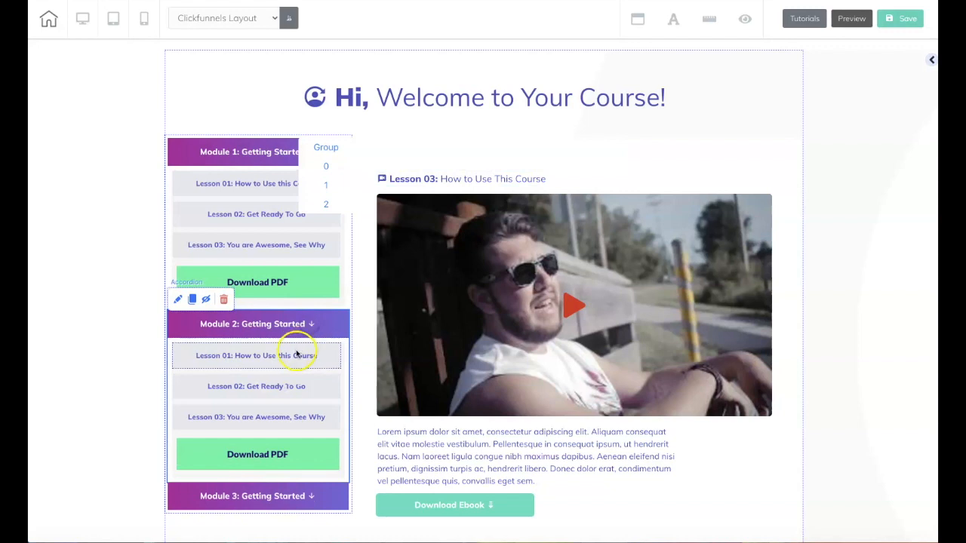
left_click(295, 356)
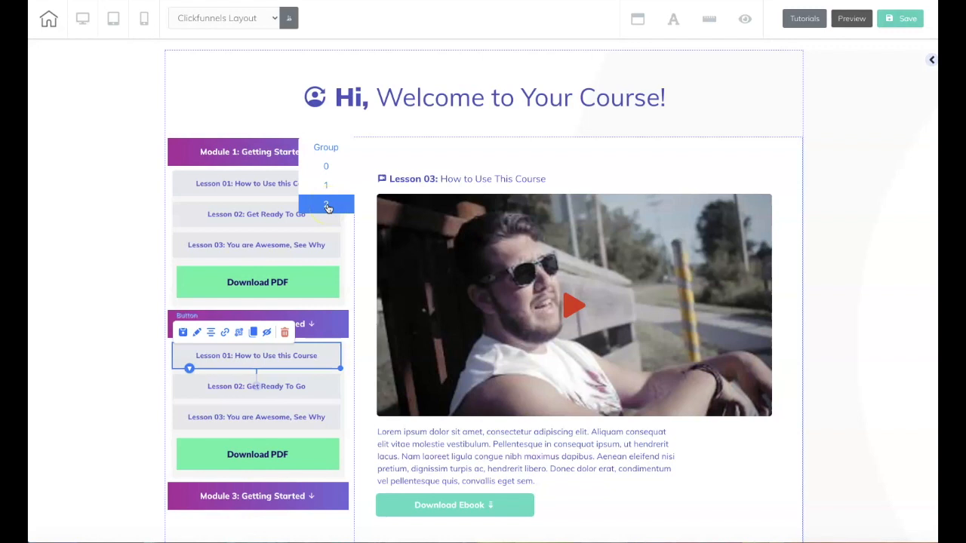
left_click(787, 145)
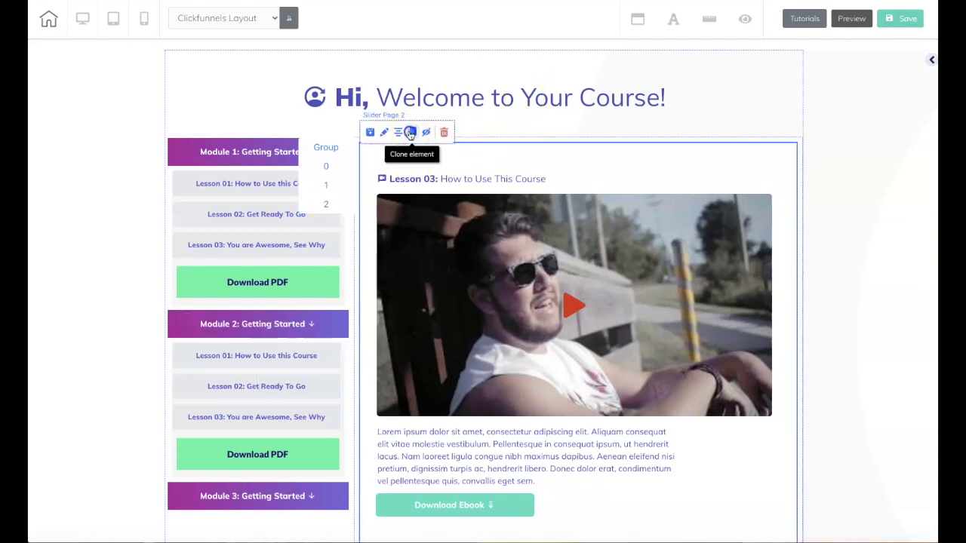
left_click(412, 134)
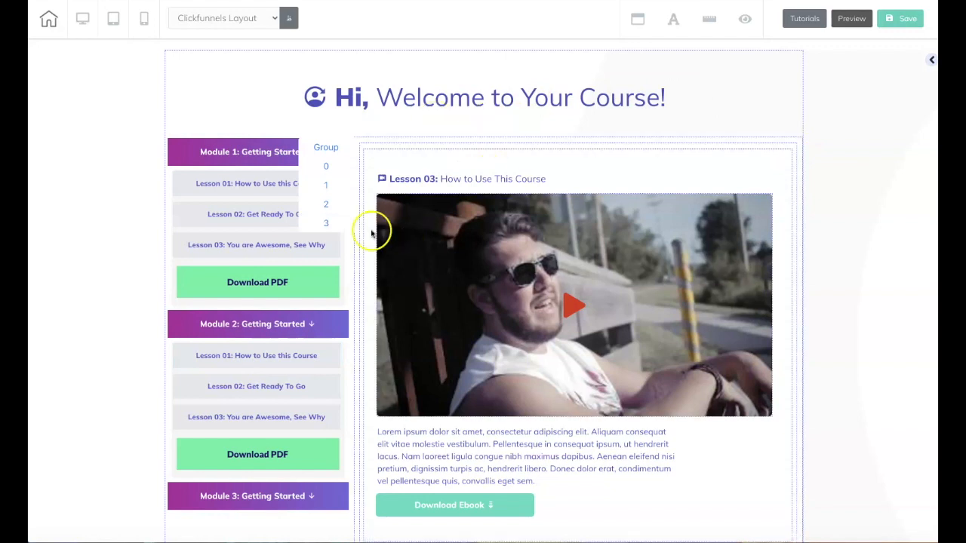
left_click(437, 182)
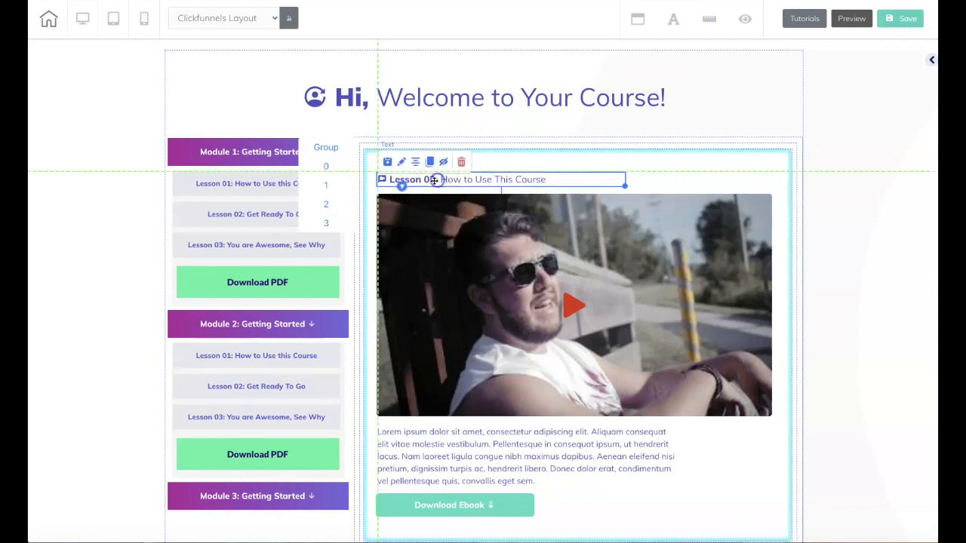
left_click(432, 182)
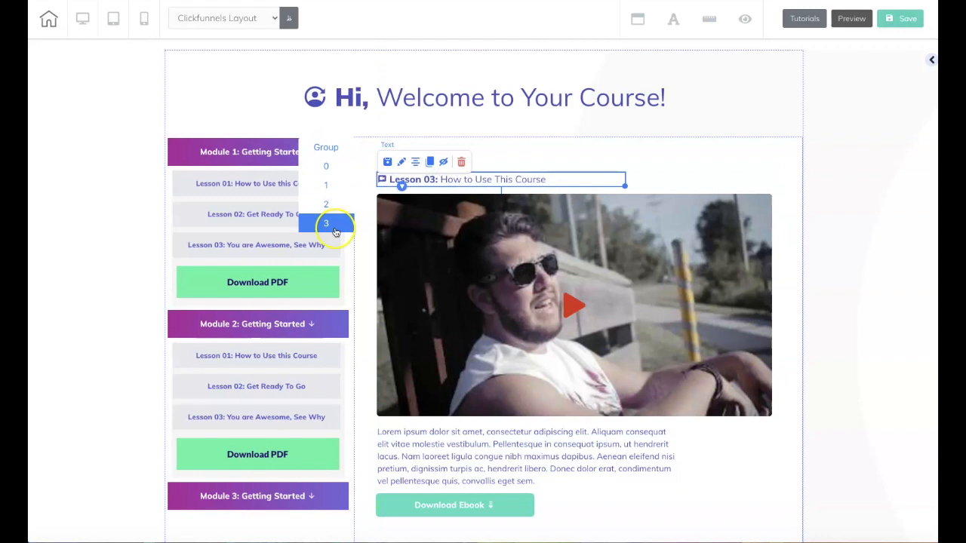
left_click(432, 179)
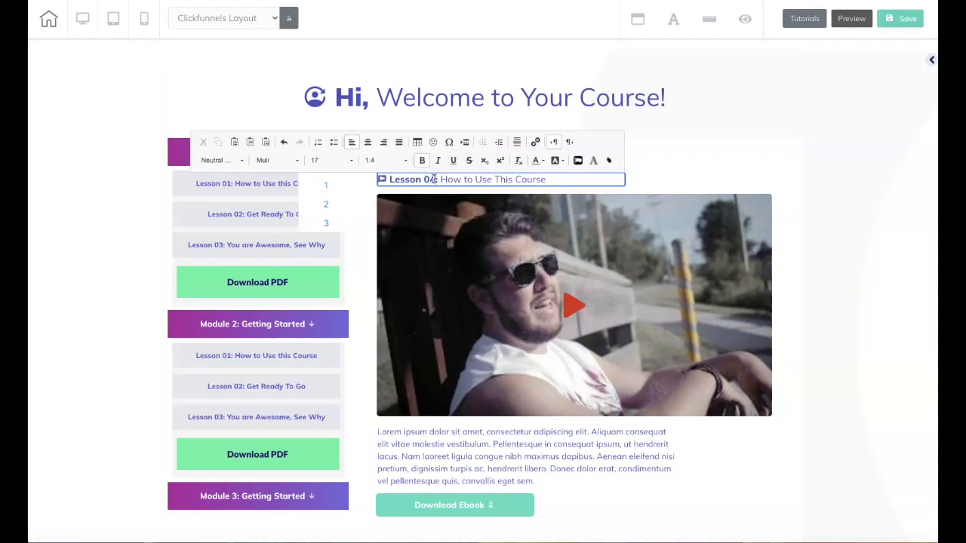
left_click(829, 177)
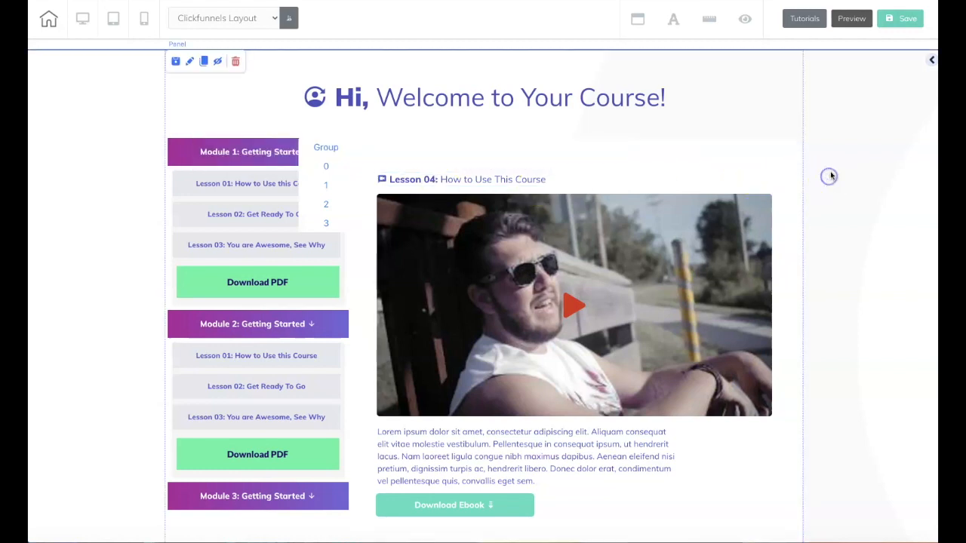
- Save the course page with its four slider pages and publish the site
left_click(901, 18)
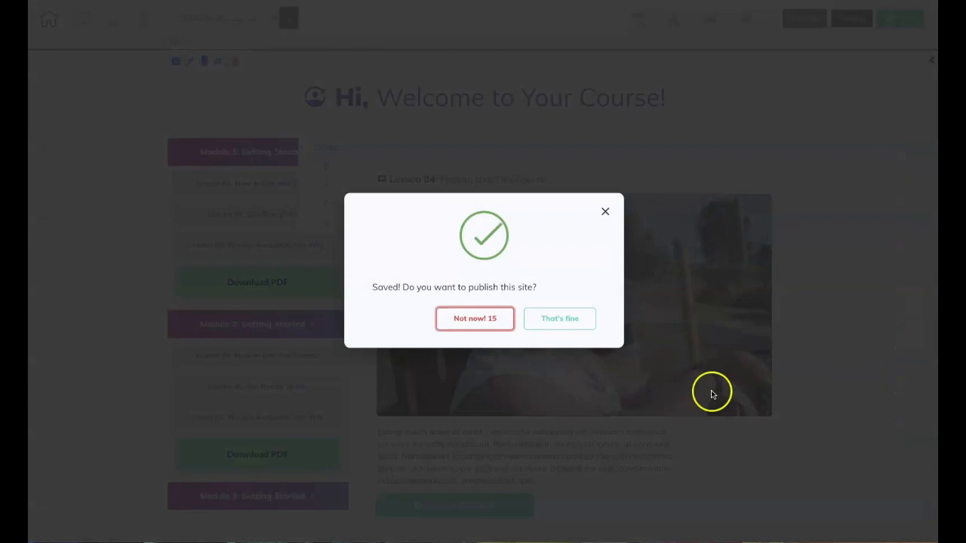
left_click(576, 322)
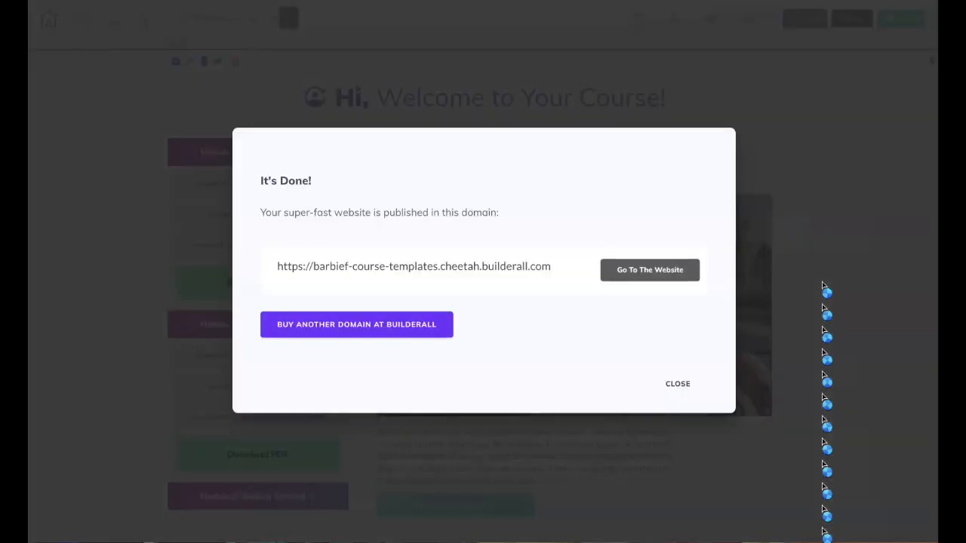
left_click(678, 383)
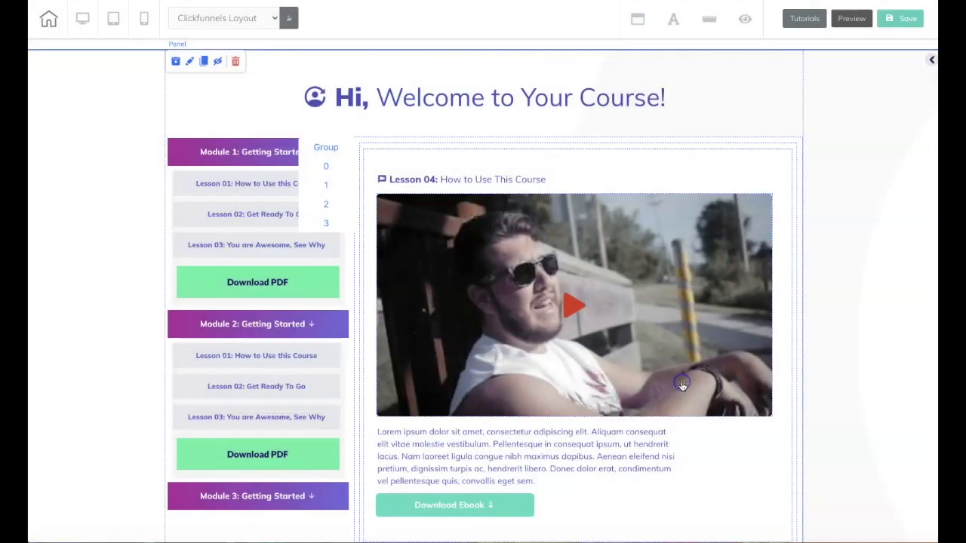
- Link the Lesson 01 button in Module 1 to Page 0 of Rotation Banner 1, refreshing the rotation banner list first
left_click(248, 184)
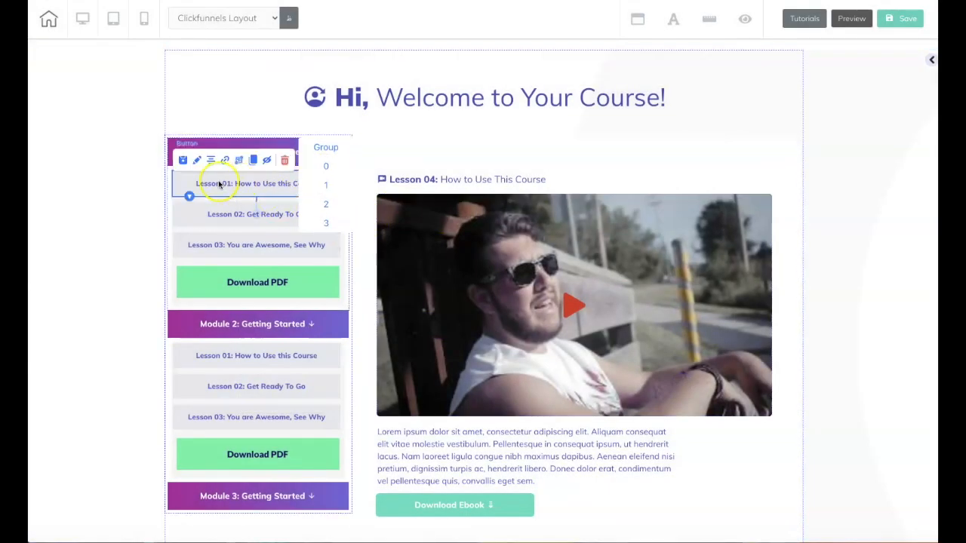
left_click(224, 161)
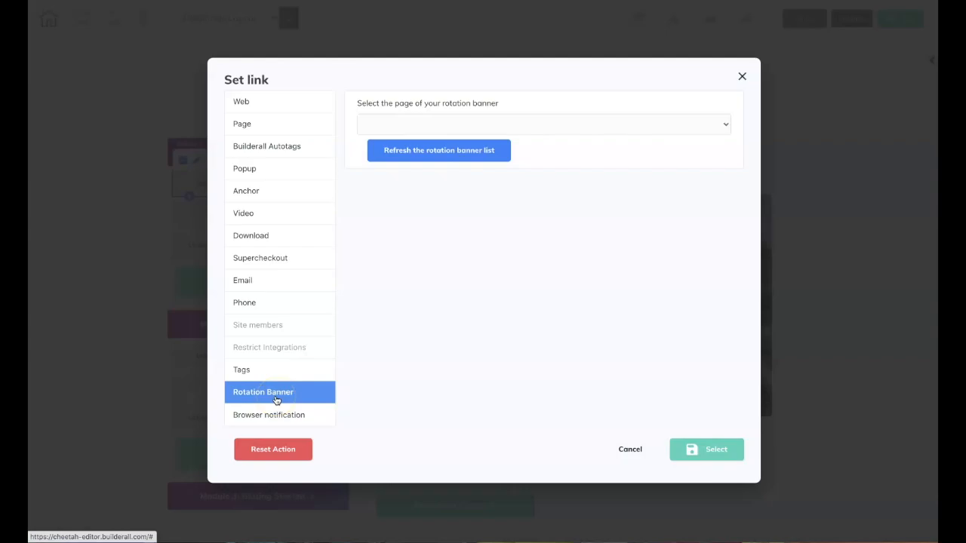
left_click(464, 159)
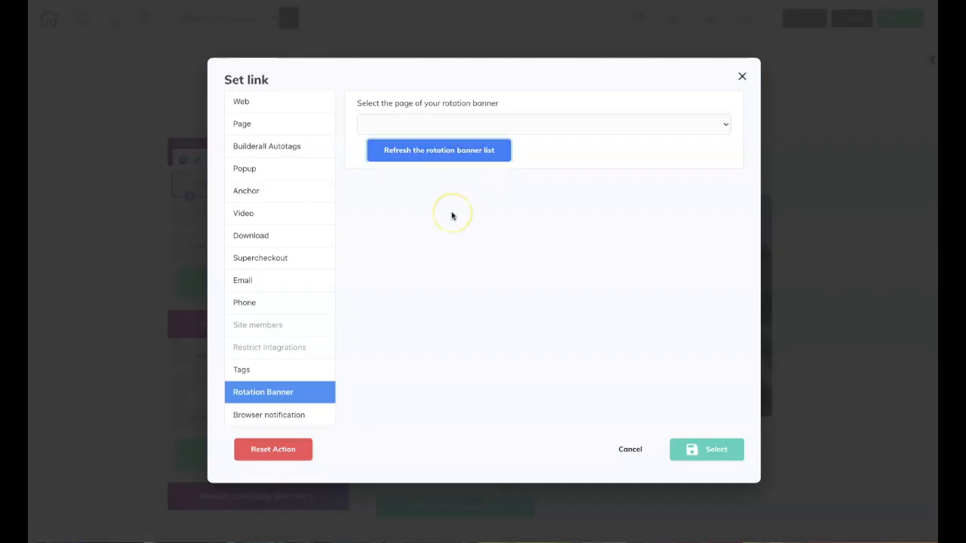
left_click(671, 132)
left_click(686, 130)
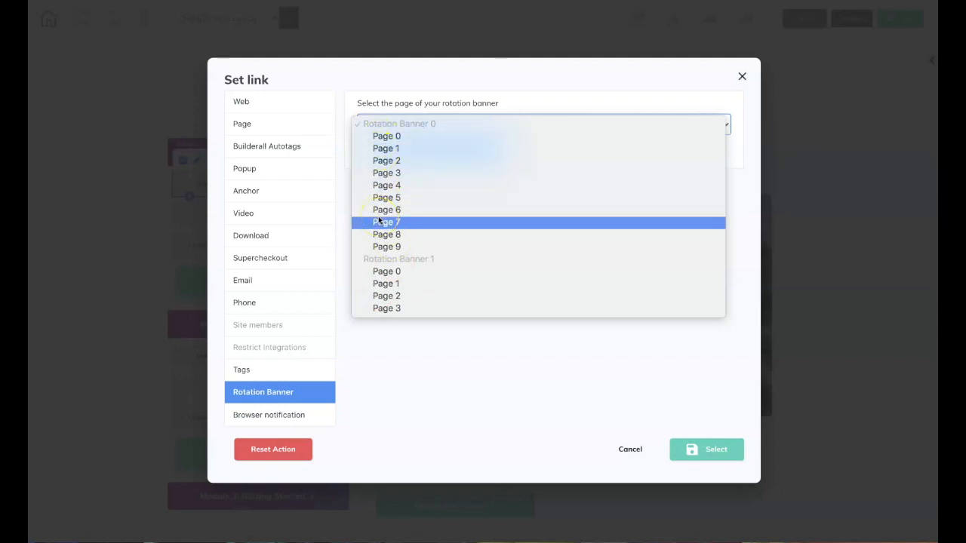
left_click(378, 272)
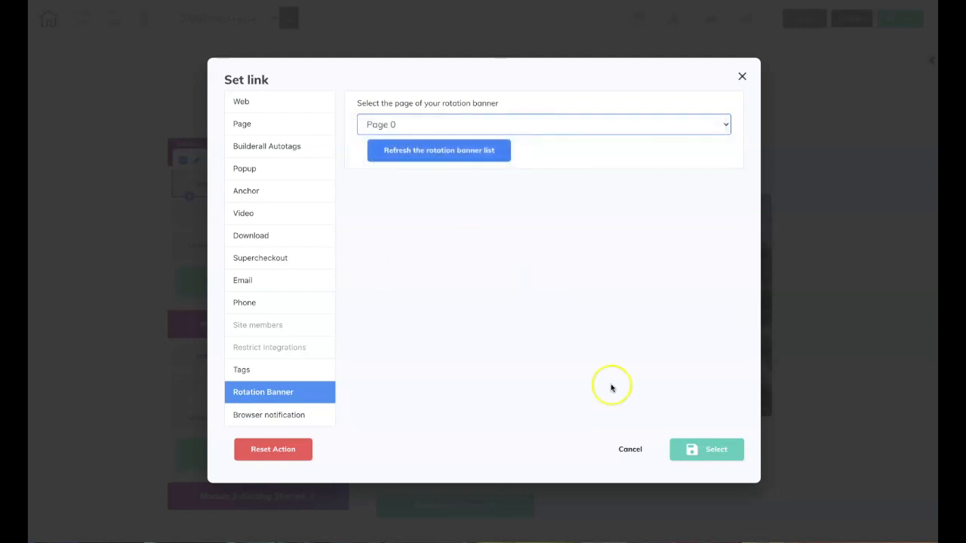
left_click(712, 451)
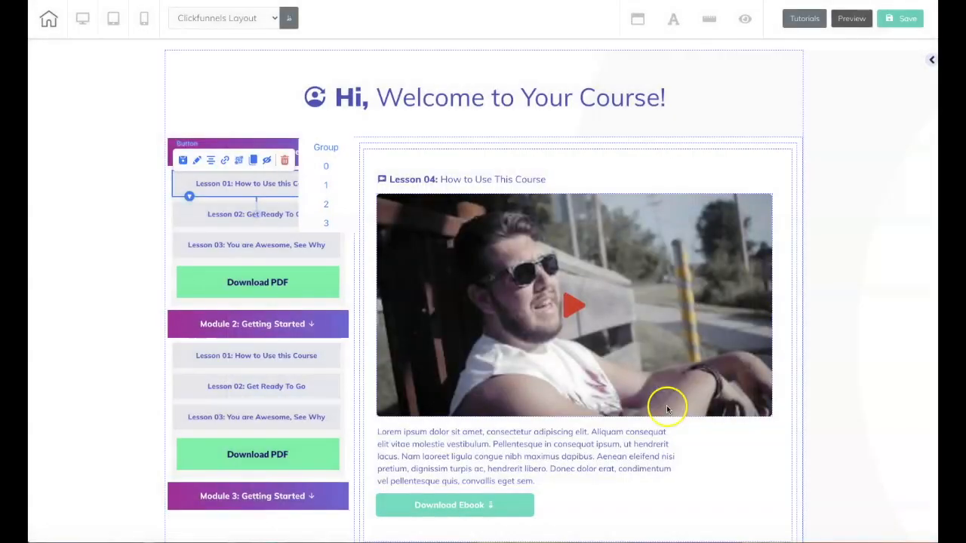
- Link the Lesson 02 button in Module 1 to Page 1 of Rotation Banner 1
left_click(254, 217)
left_click(225, 191)
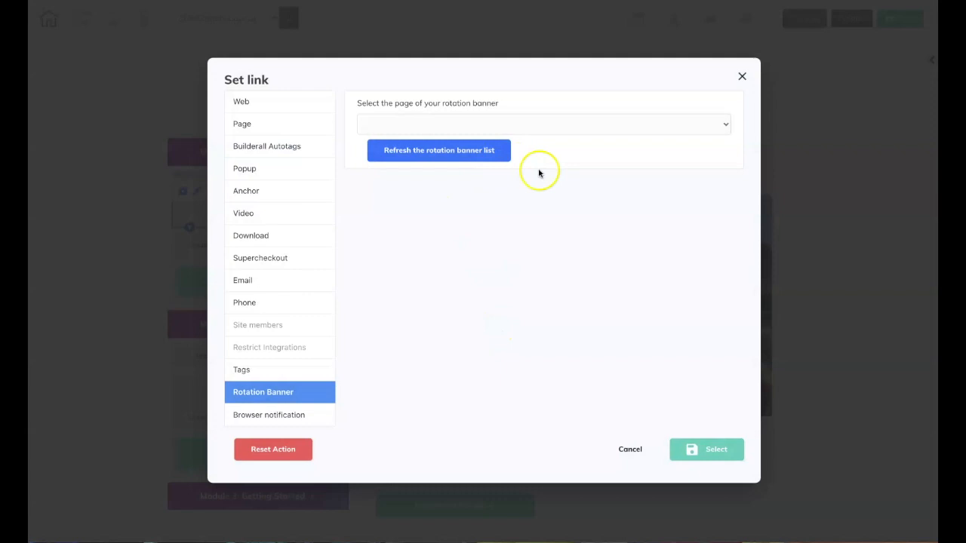
left_click(596, 125)
left_click(421, 283)
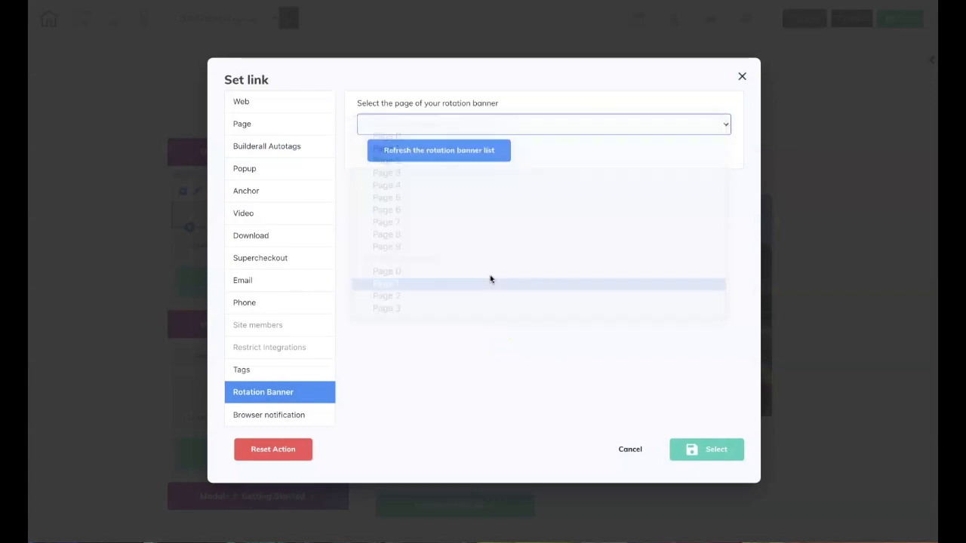
left_click(716, 455)
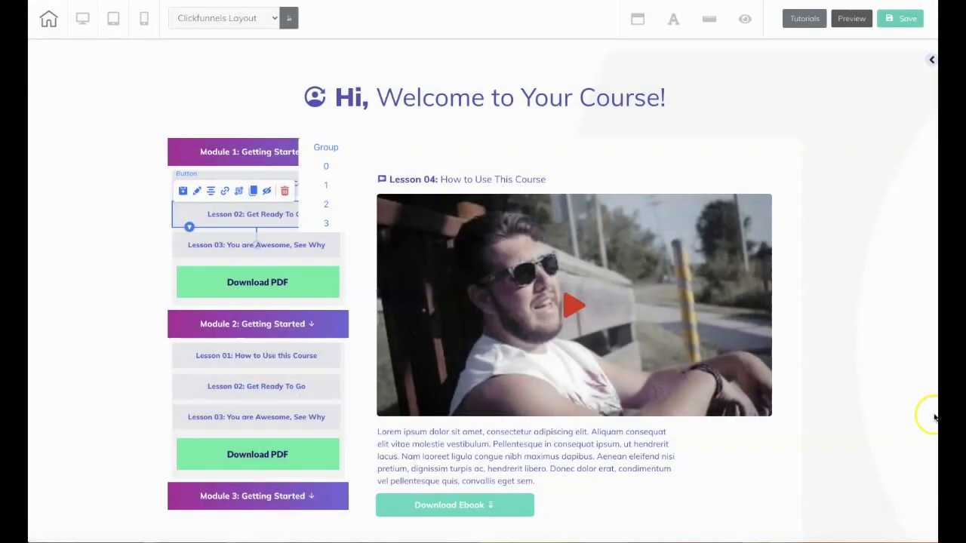
- Link the Lesson 03 button in Module 1 to Page 2 of Rotation Banner 1
left_click(231, 245)
left_click(224, 222)
left_click(518, 127)
left_click(410, 295)
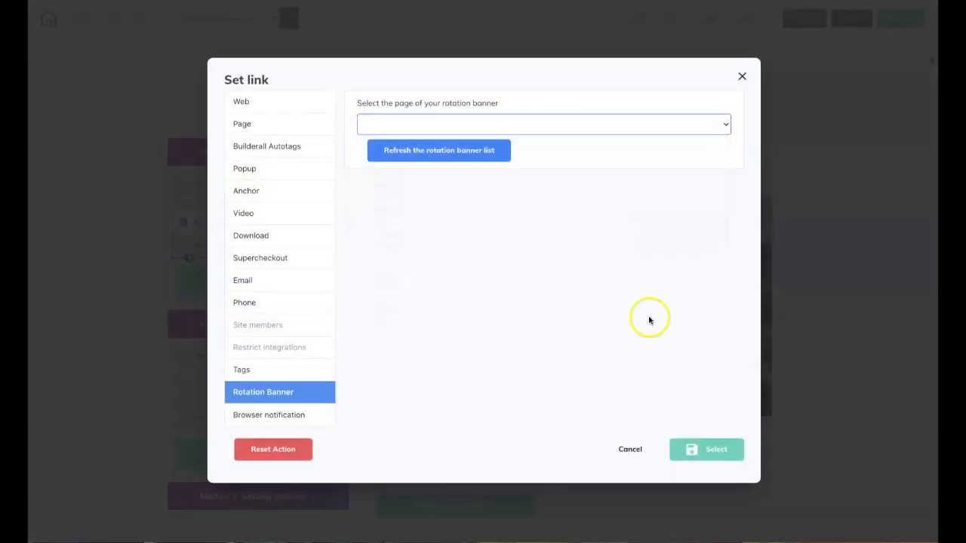
left_click(721, 449)
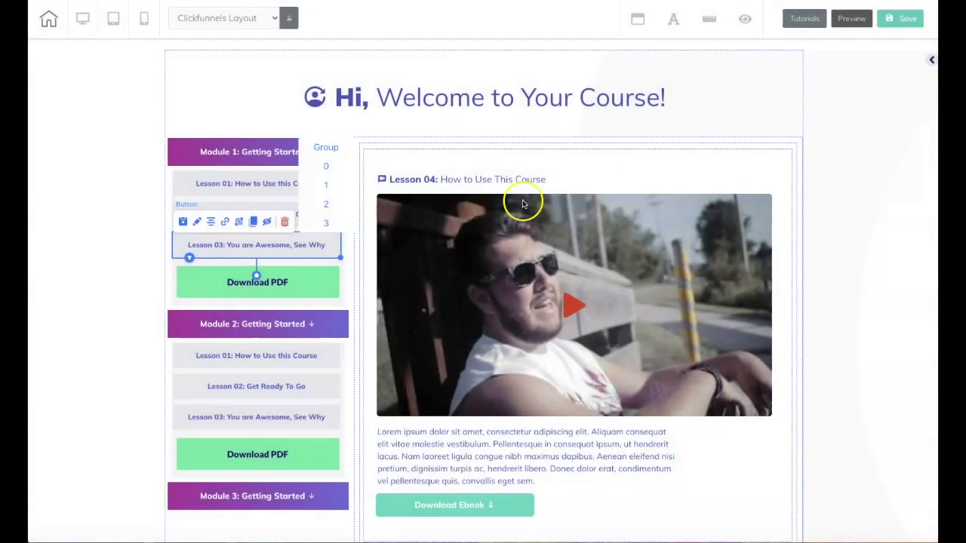
- Link the Lesson 01 button in Module 2 to Page 3 of Rotation Banner 1
left_click(263, 358)
left_click(225, 334)
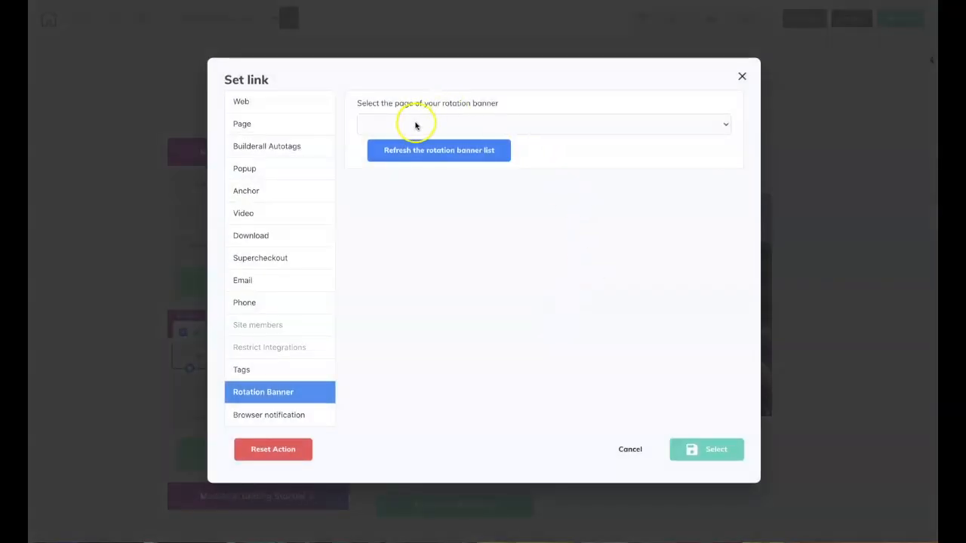
left_click(415, 126)
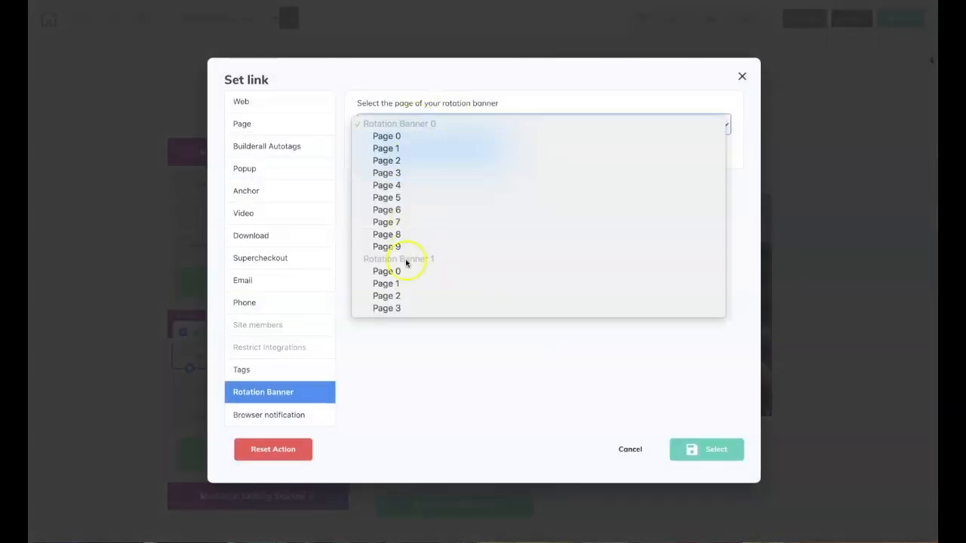
left_click(401, 307)
left_click(710, 449)
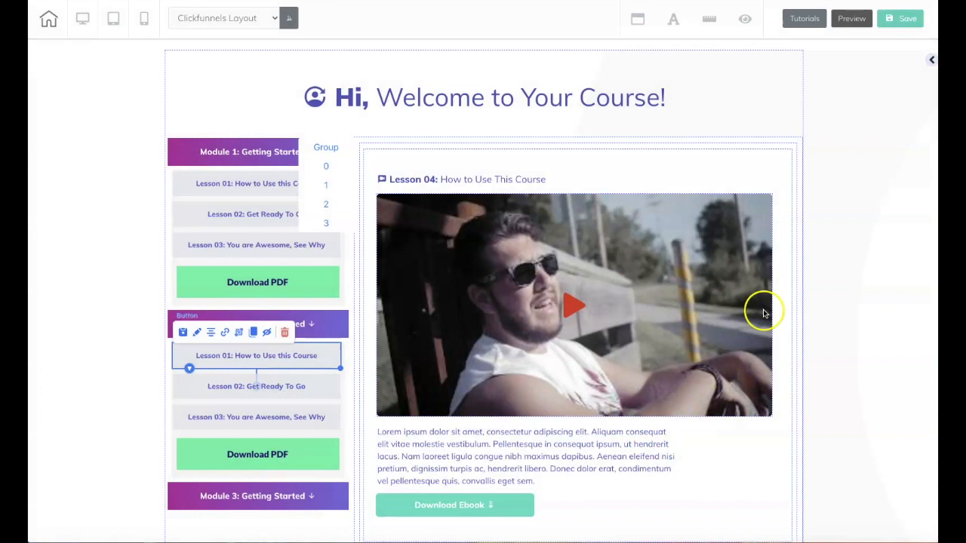
- Save the page with the linked lesson buttons and publish the site
left_click(899, 22)
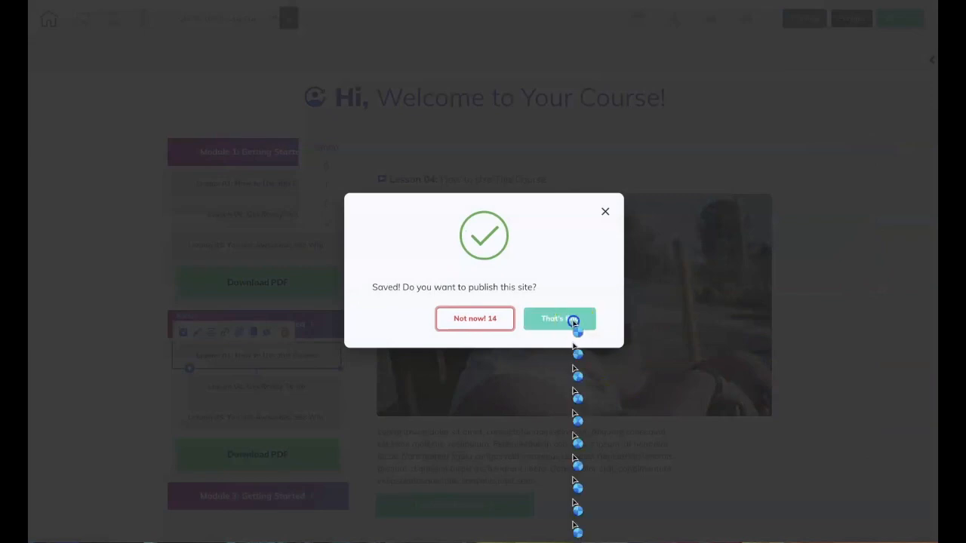
left_click(574, 320)
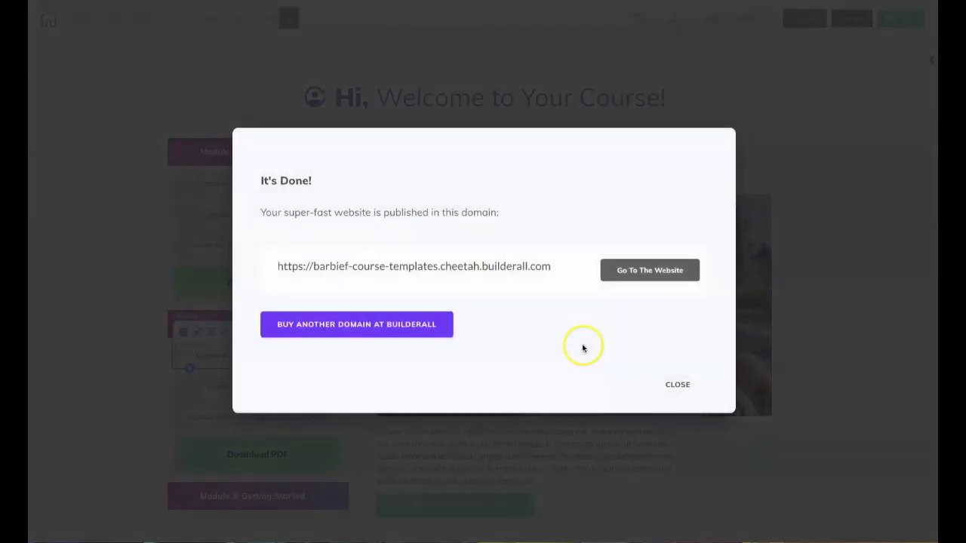
left_click(678, 384)
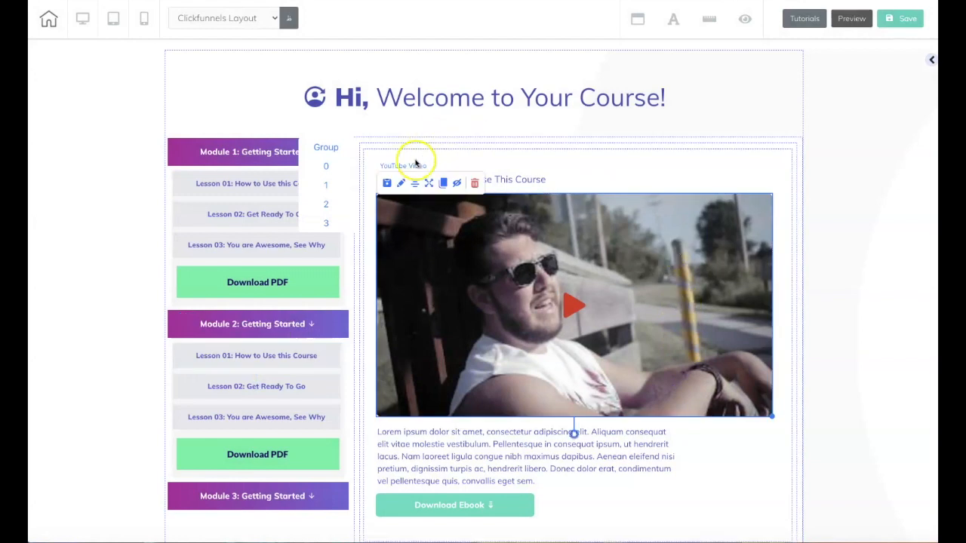
- Examine the lesson video's settings and the video element types available for adding to the page
left_click(929, 62)
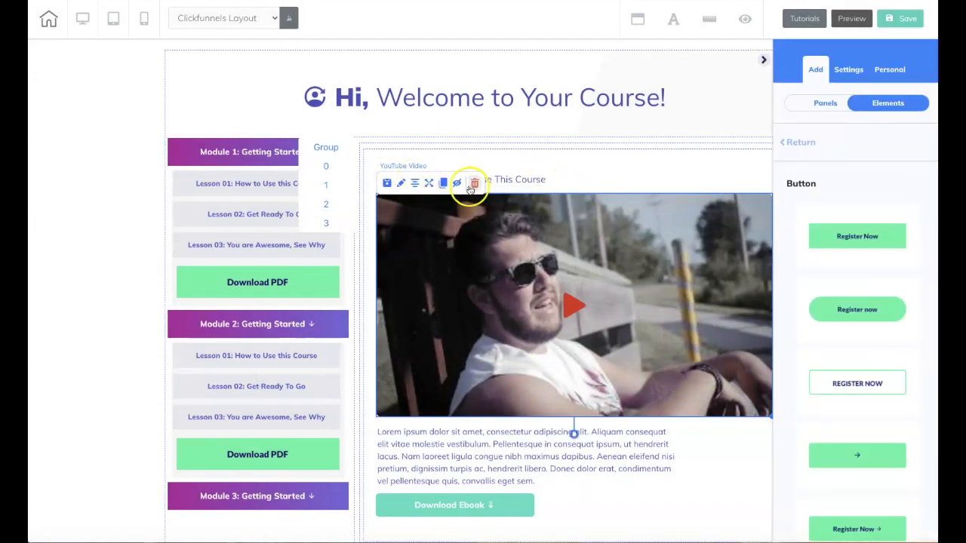
left_click(543, 232)
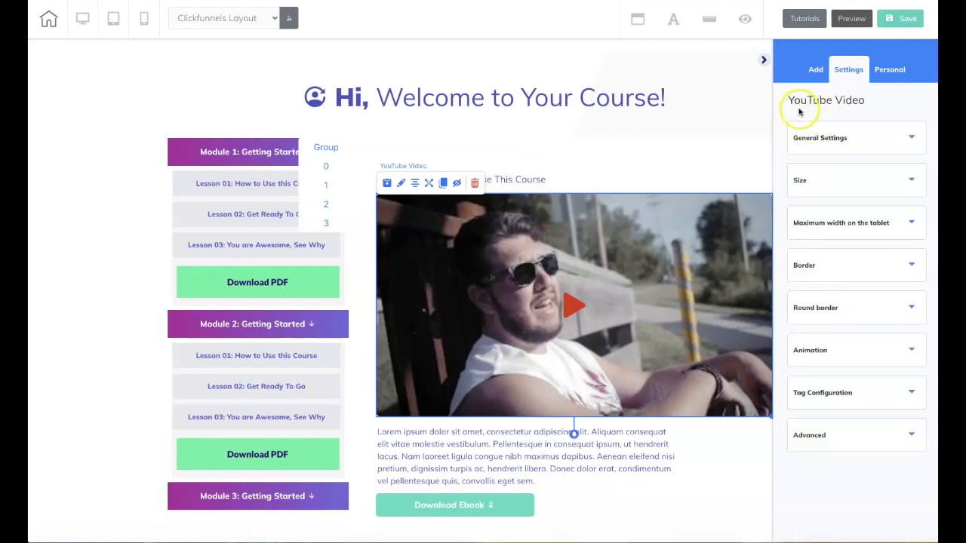
left_click_drag(789, 102, 868, 103)
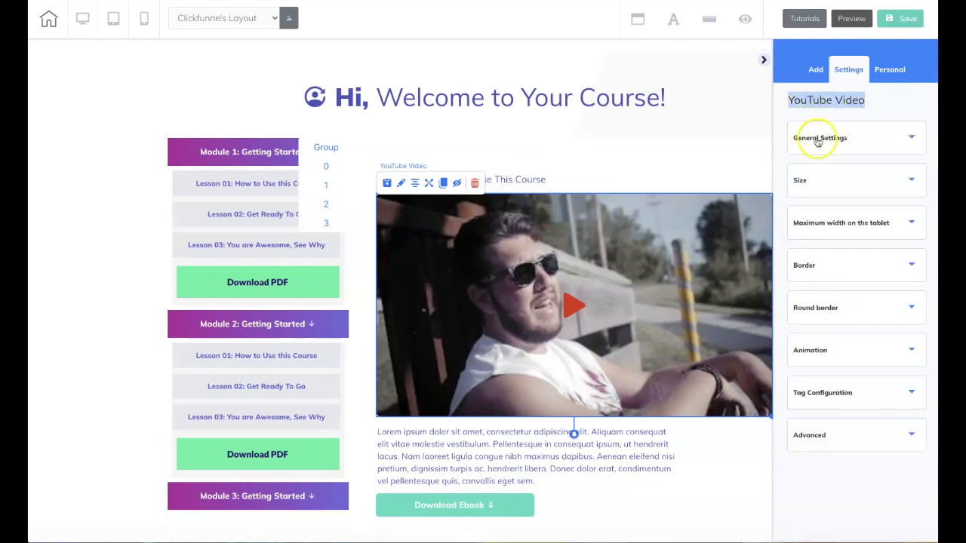
left_click(812, 71)
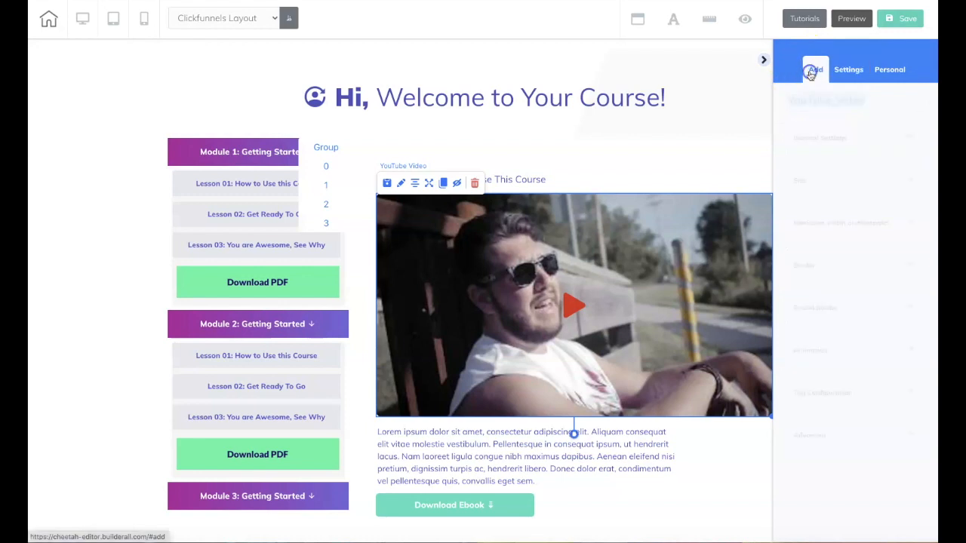
left_click(877, 103)
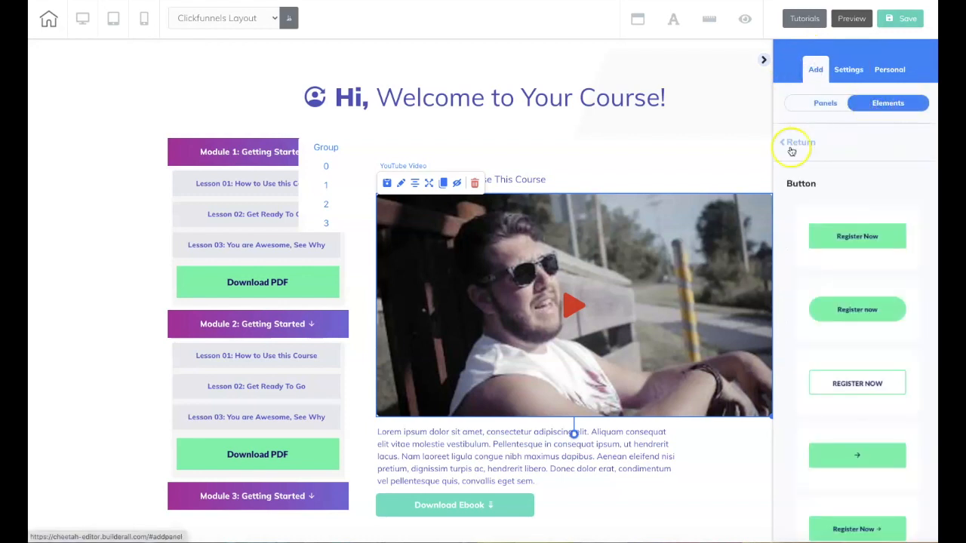
left_click(796, 144)
scroll(863, 337, "down", 3)
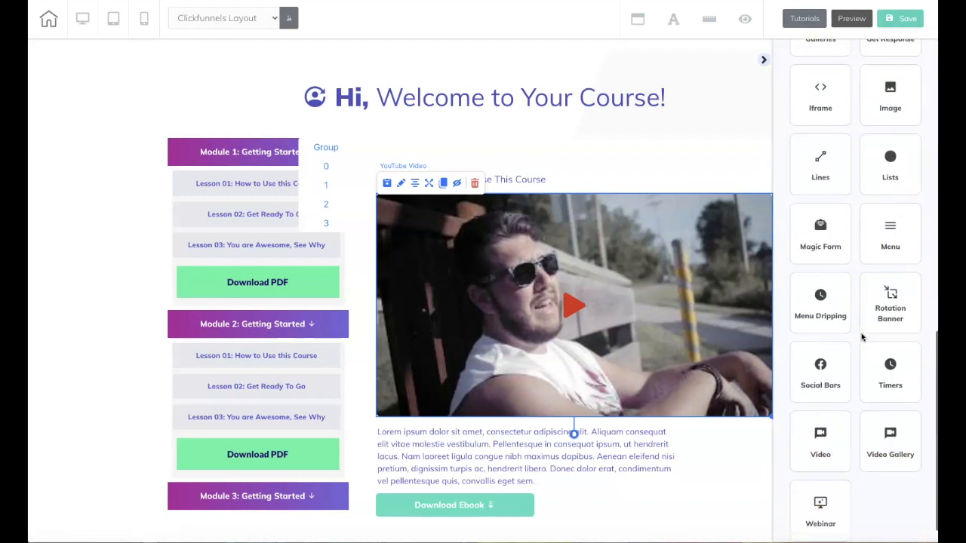
left_click(827, 422)
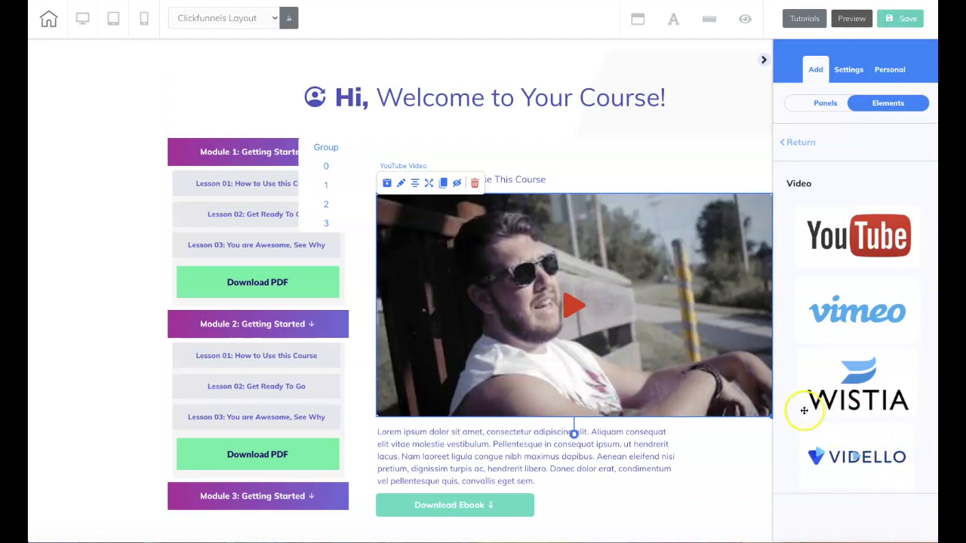
- Save the page again and publish the site
left_click(908, 19)
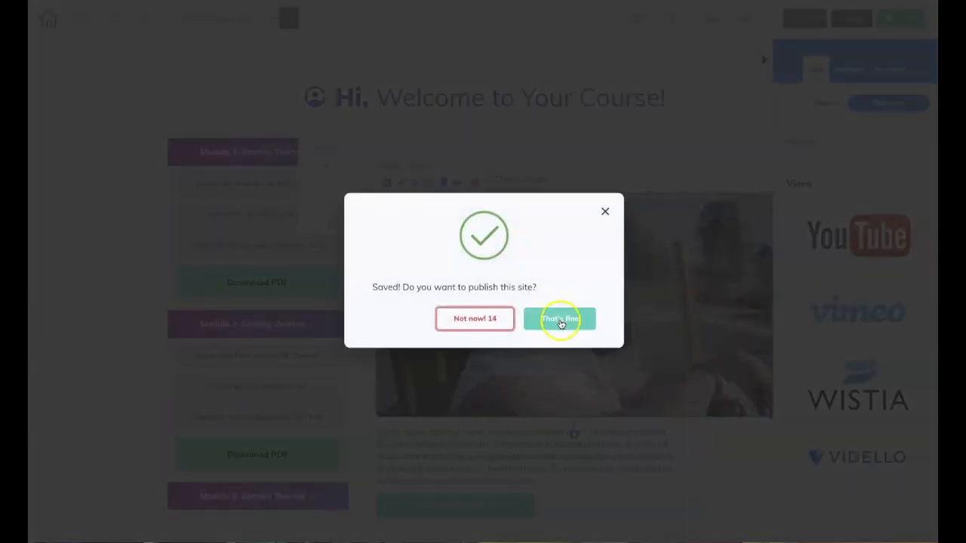
left_click(560, 319)
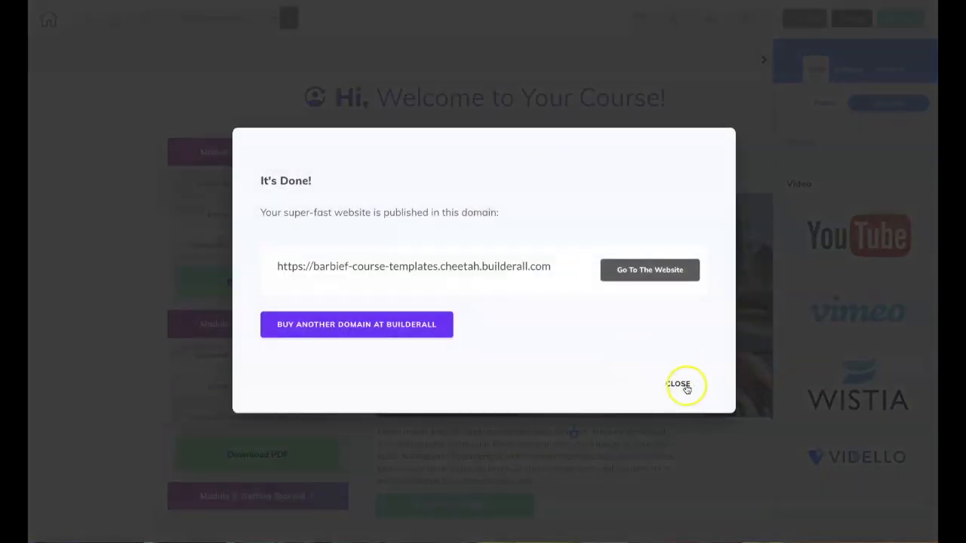
left_click(685, 386)
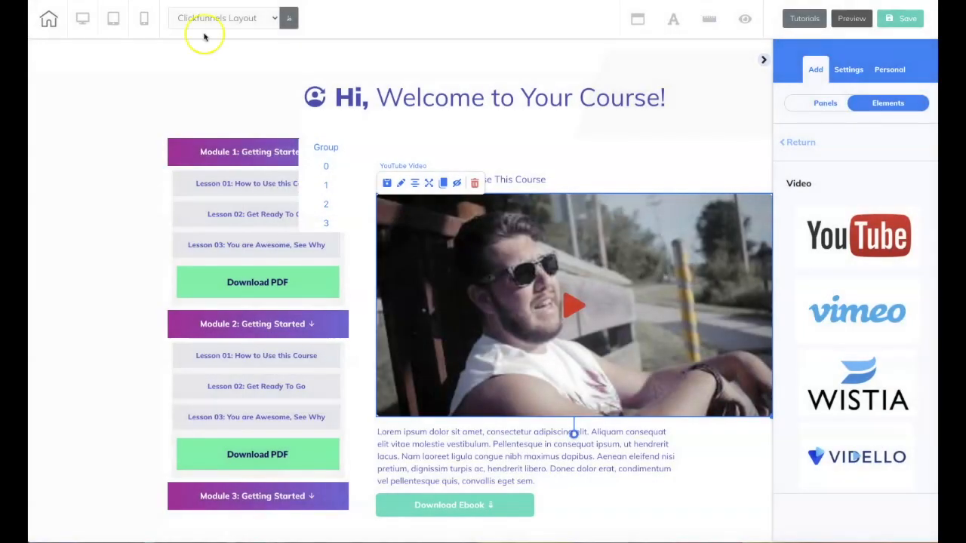
- Exit the page editor with the changes saved and republish the Course Templates site
left_click(47, 23)
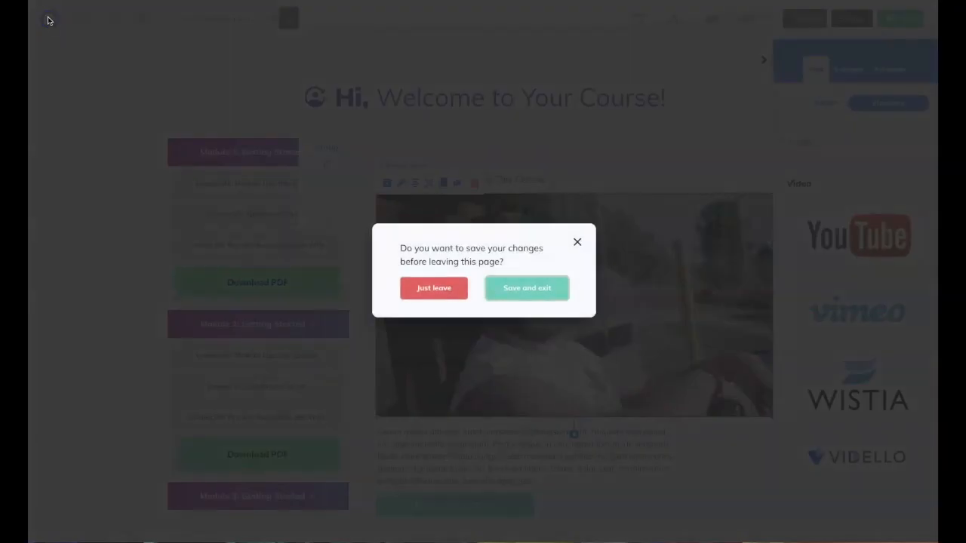
left_click(526, 287)
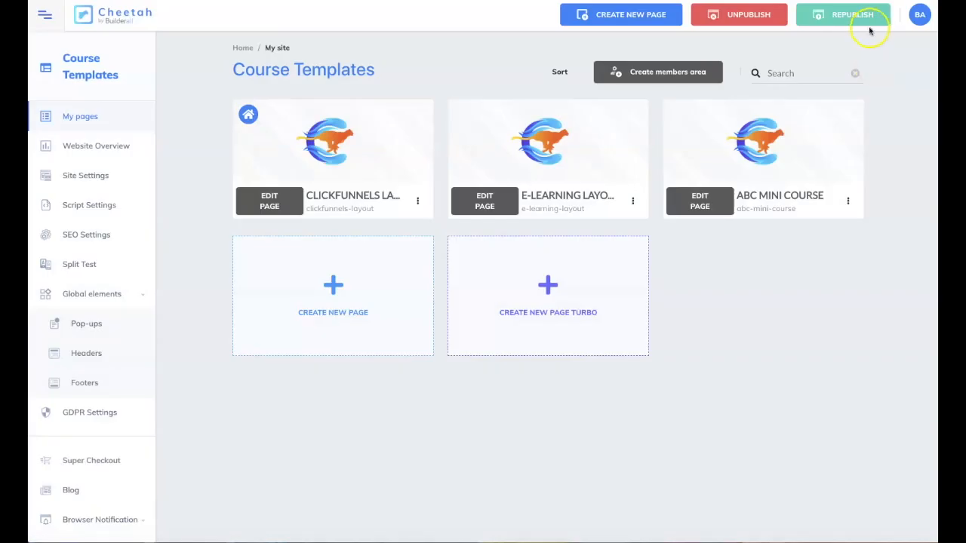
left_click(865, 14)
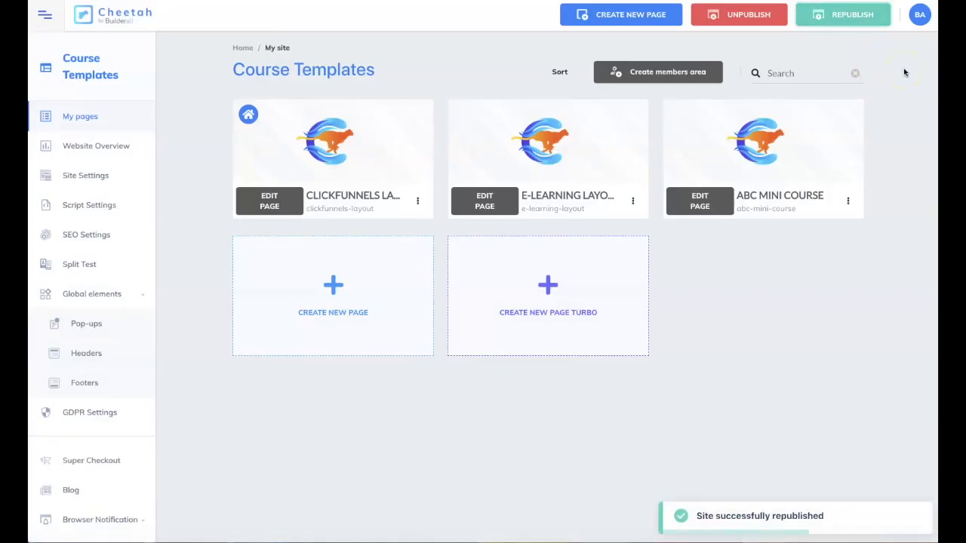
- View the live Clickfunnels Layout page and expand the Module 1 accordion to check its lesson buttons
left_click(418, 201)
left_click(393, 251)
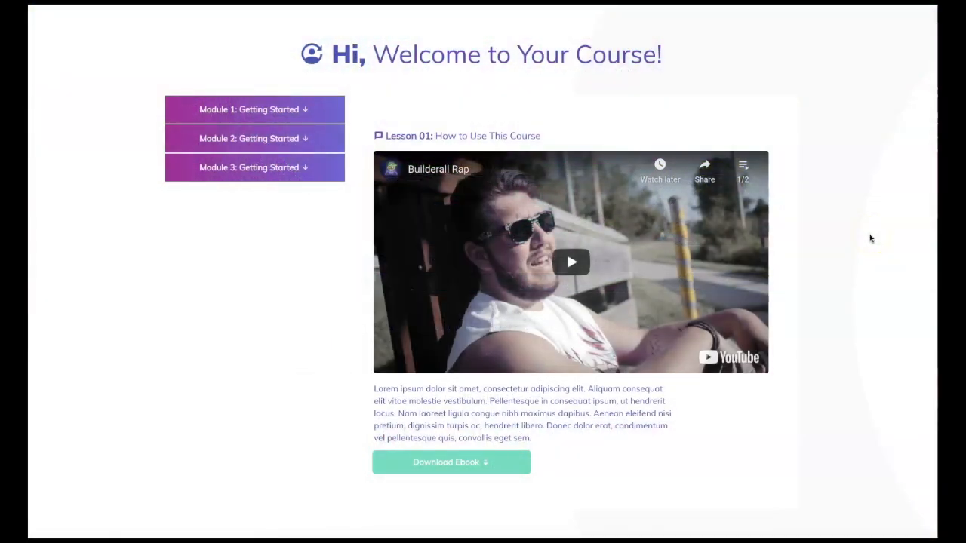
left_click(244, 111)
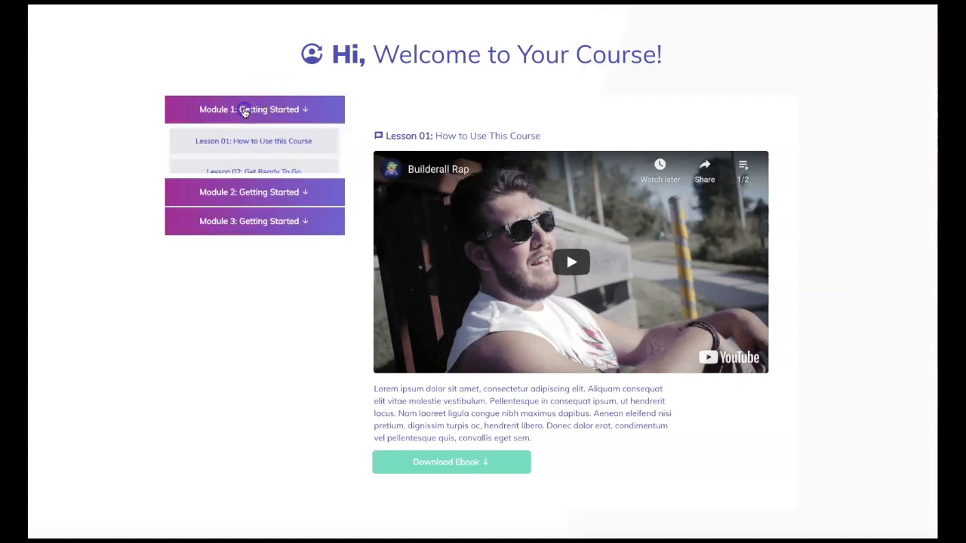
- Test the Module 1 buttons for Lessons 01, 02 and 03 and its PDF download, returning to the course page
left_click(277, 145)
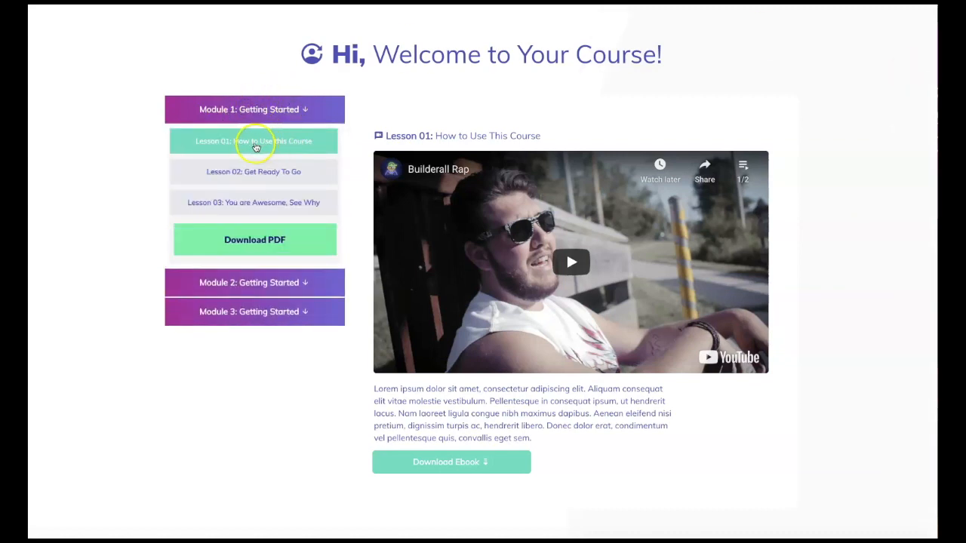
left_click(258, 143)
left_click(266, 173)
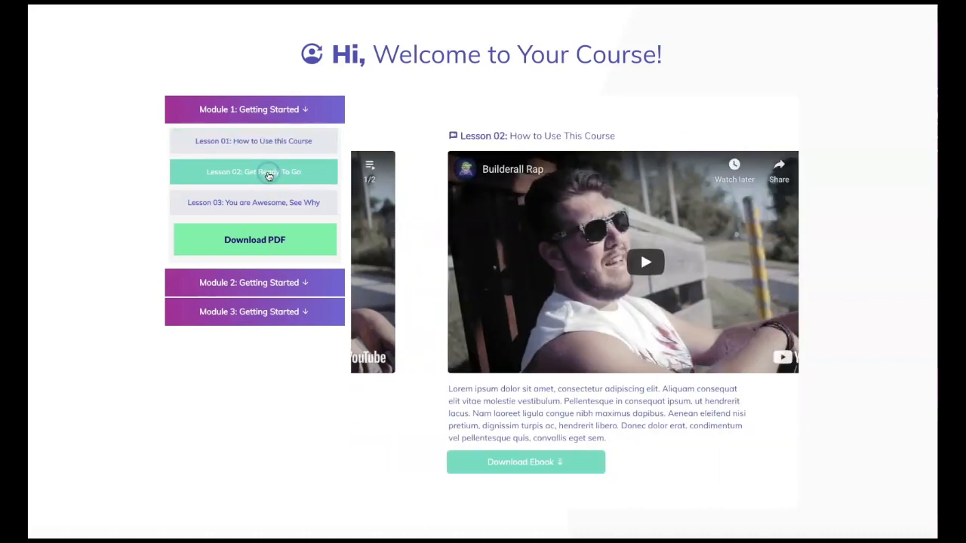
left_click(277, 203)
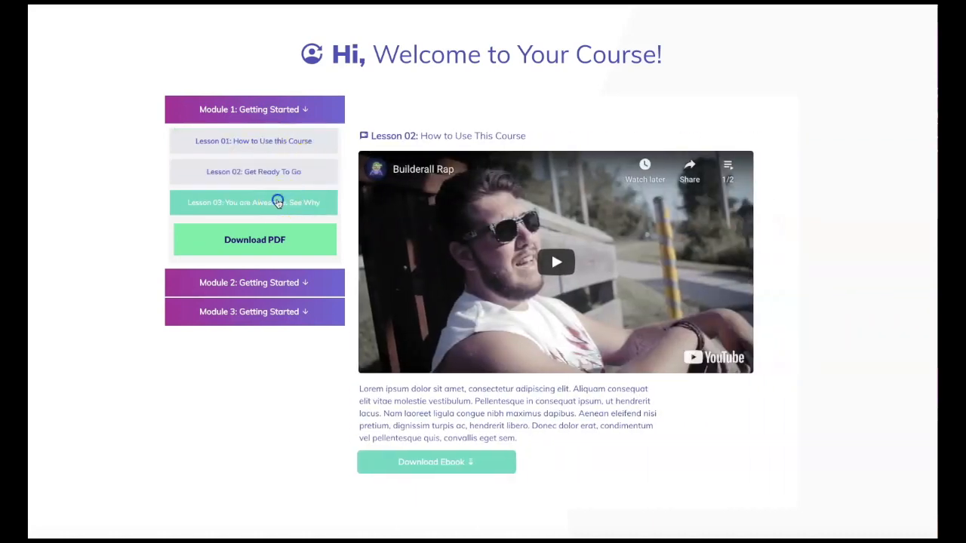
left_click(287, 247)
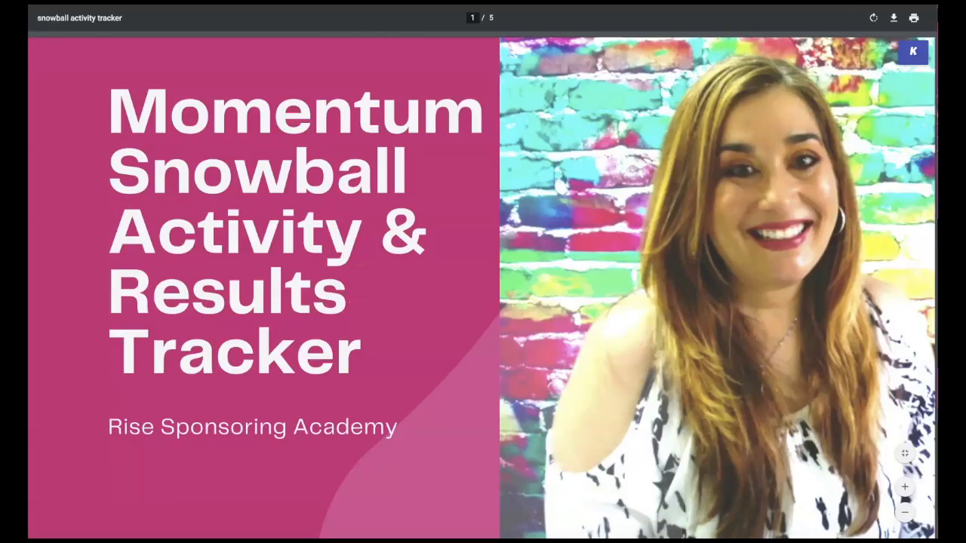
left_click(528, 2)
- Expand the Module 2 accordion to test its Lesson 01 button, and check the rest of the page down to the footer
left_click(278, 280)
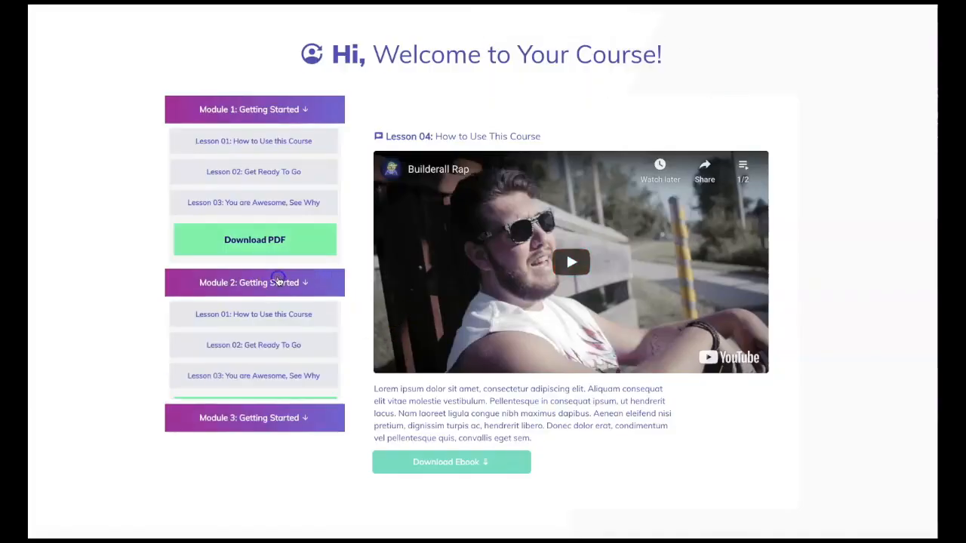
left_click(280, 314)
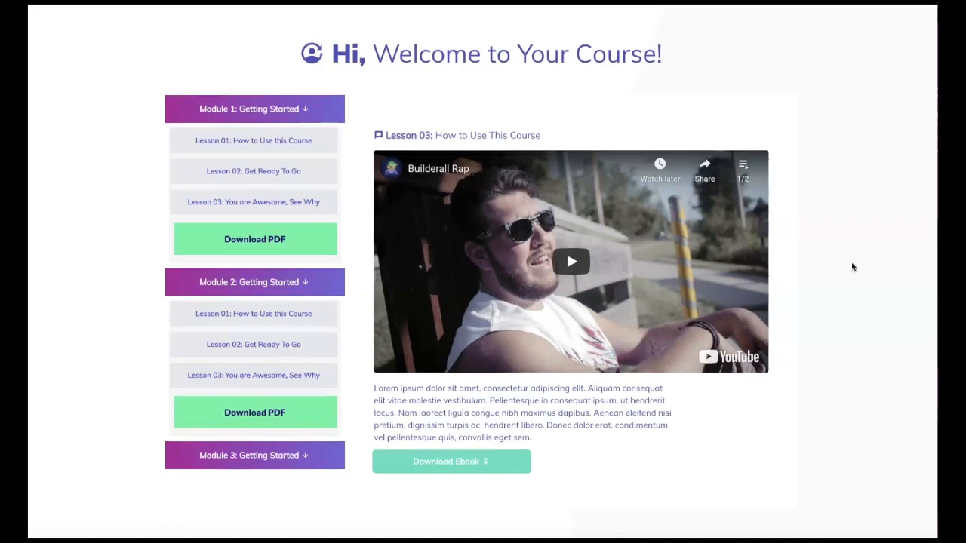
scroll(853, 267, "down", 10)
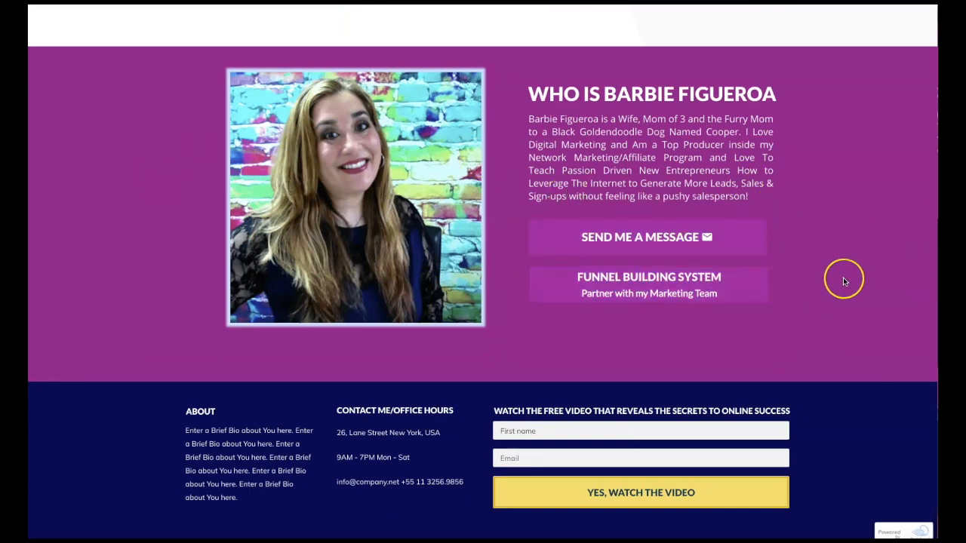
scroll(843, 277, "up", 10)
scroll(845, 281, "up", 2)
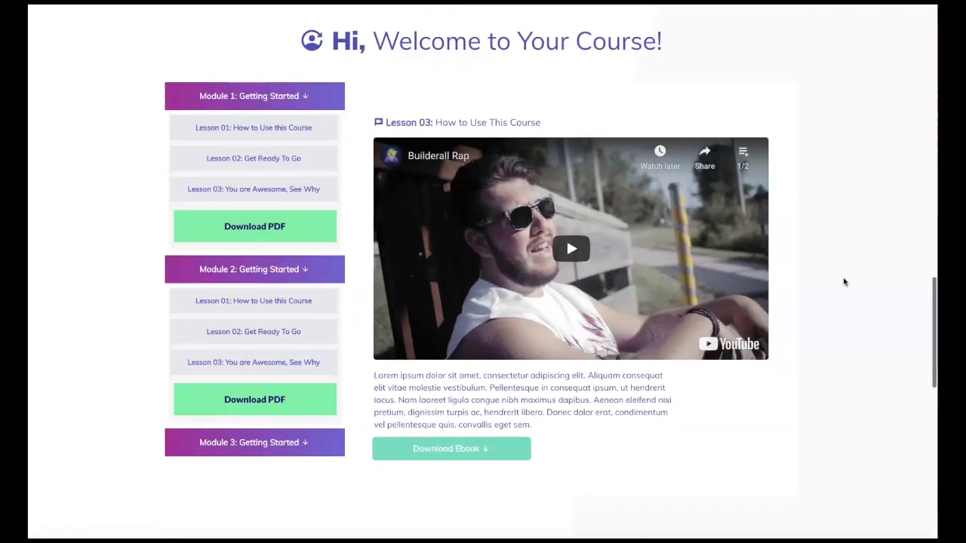